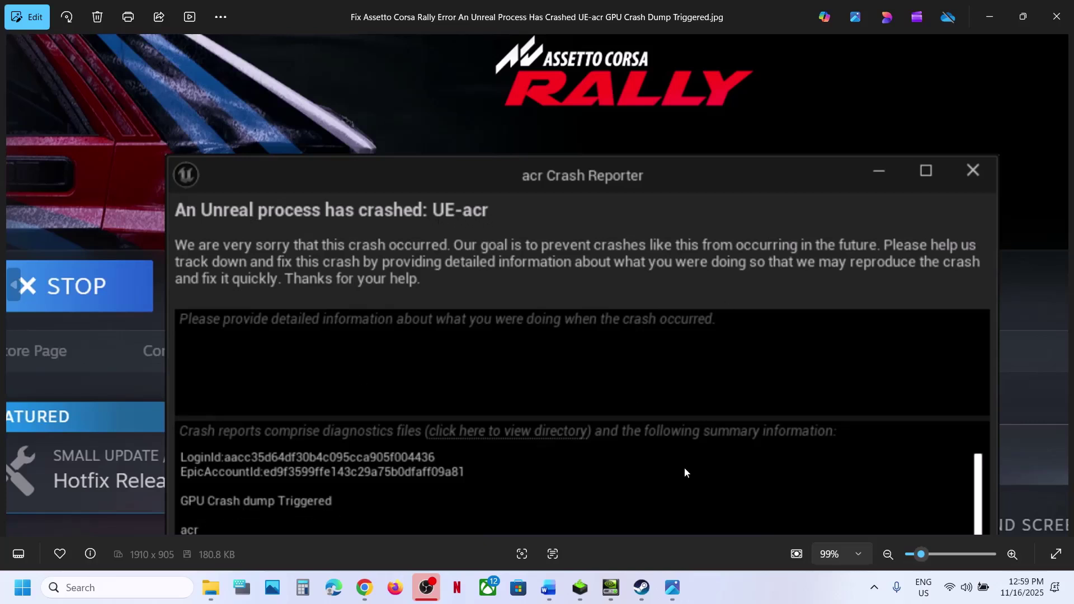
# - Check the Start menu's Restart option, then highlight 'Run Steam as an administrator' in the Word notes
pyautogui.click(22, 587)
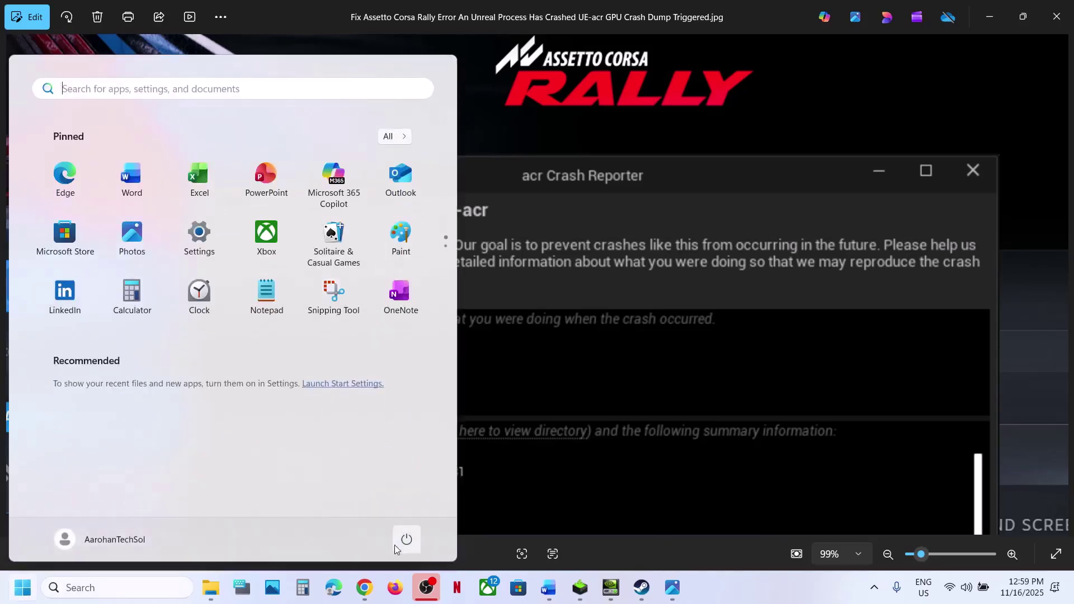
pyautogui.click(407, 540)
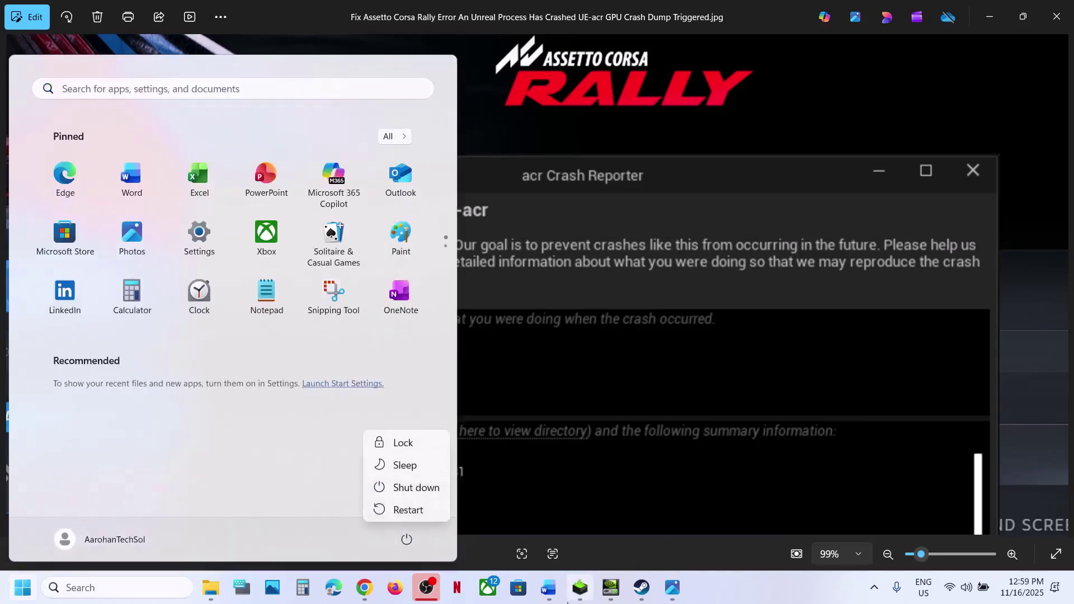
pyautogui.press('Escape')
pyautogui.click(549, 587)
pyautogui.moveTo(499, 234); pyautogui.dragTo(660, 280)
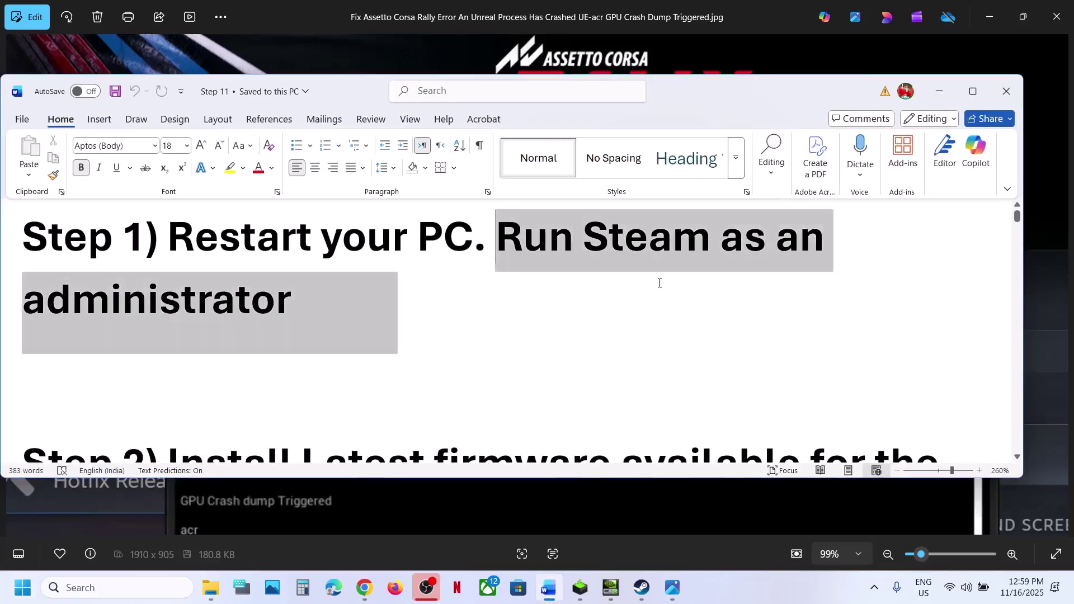
# - Search Windows for 'steam' and check its Run as administrator option, then return to Steam
pyautogui.click(641, 587)
pyautogui.click(35, 17)
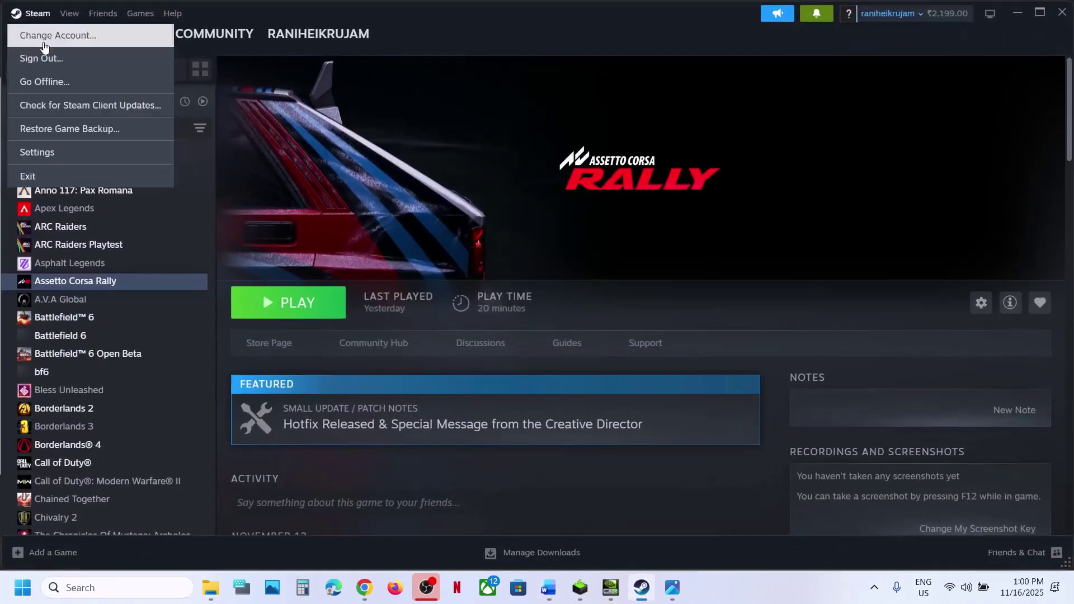
pyautogui.click(89, 587)
pyautogui.write('steam')
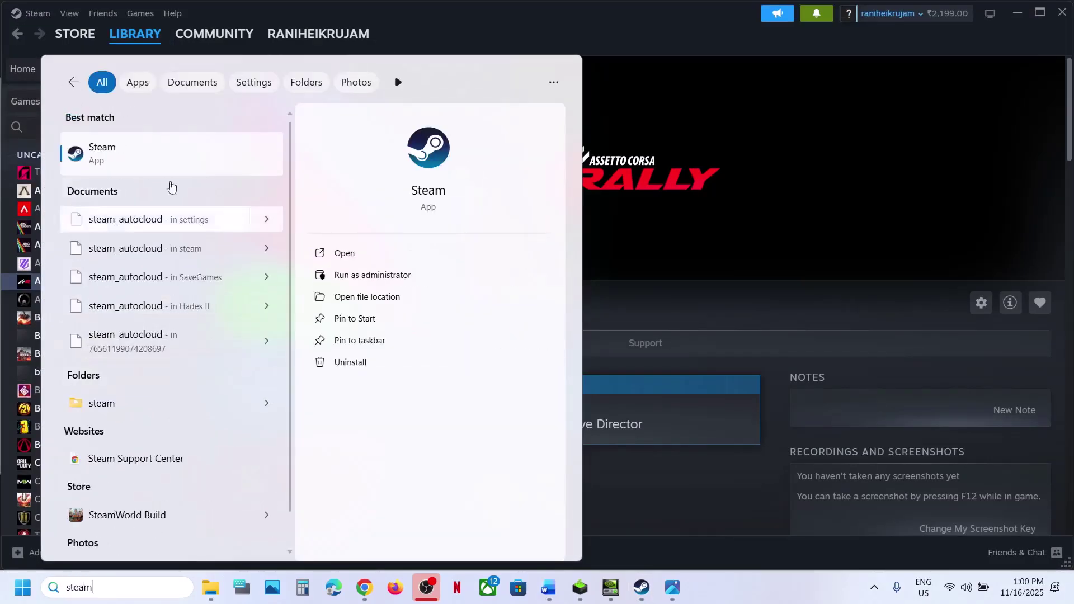
pyautogui.rightClick(153, 152)
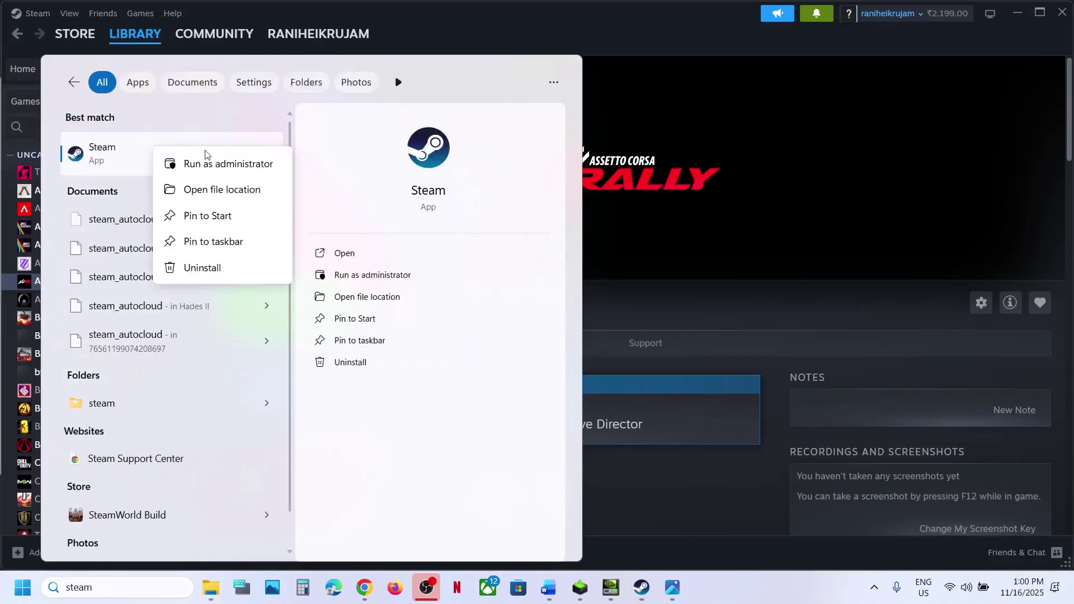
pyautogui.click(746, 284)
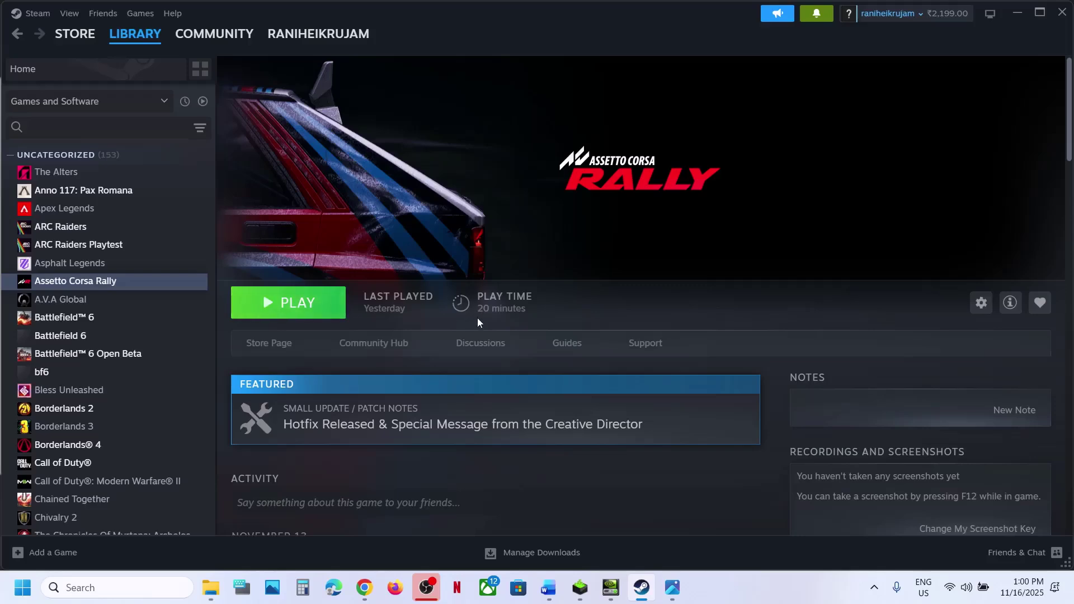
# - Review Step 2's firmware update instructions in the Word notes
pyautogui.click(549, 587)
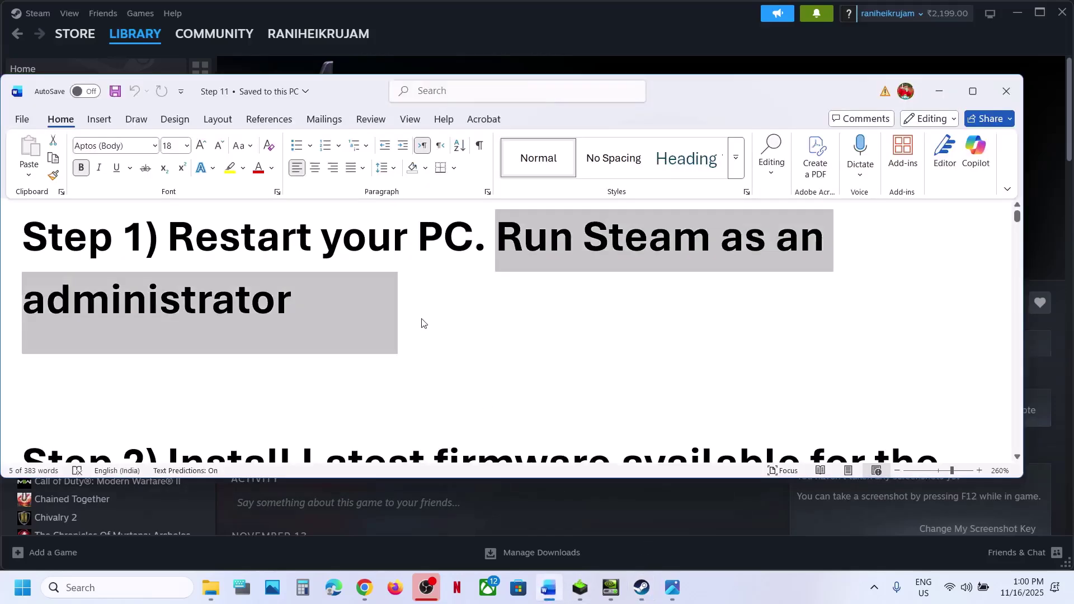
pyautogui.scroll(-5, 423, 319)
pyautogui.moveTo(320, 250); pyautogui.dragTo(321, 291)
pyautogui.click(323, 302)
pyautogui.moveTo(179, 305); pyautogui.dragTo(534, 305)
pyautogui.click(405, 307)
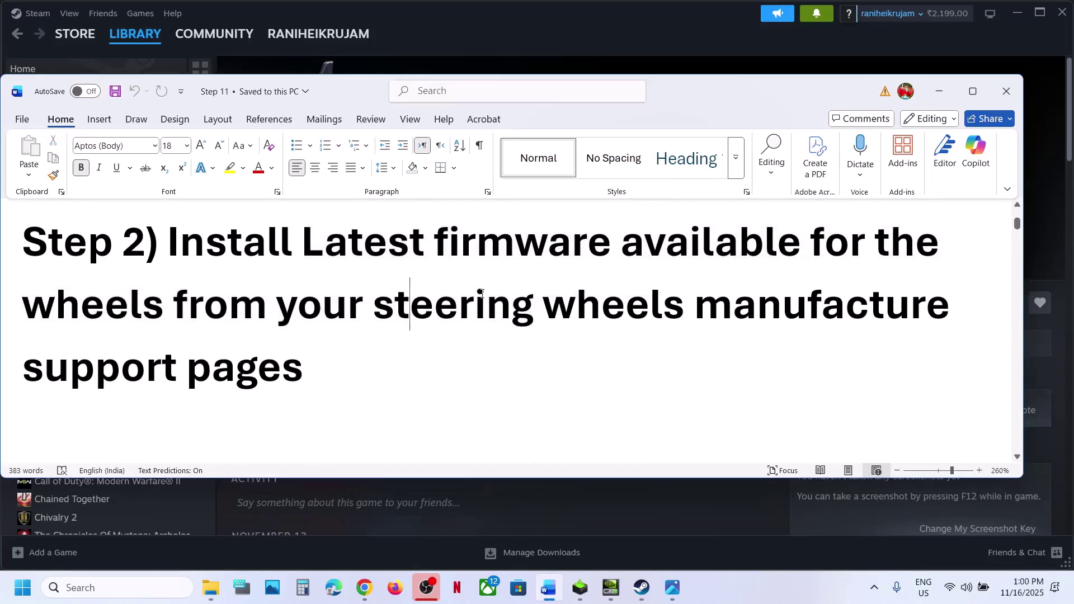
pyautogui.scroll(-3, 272, 332)
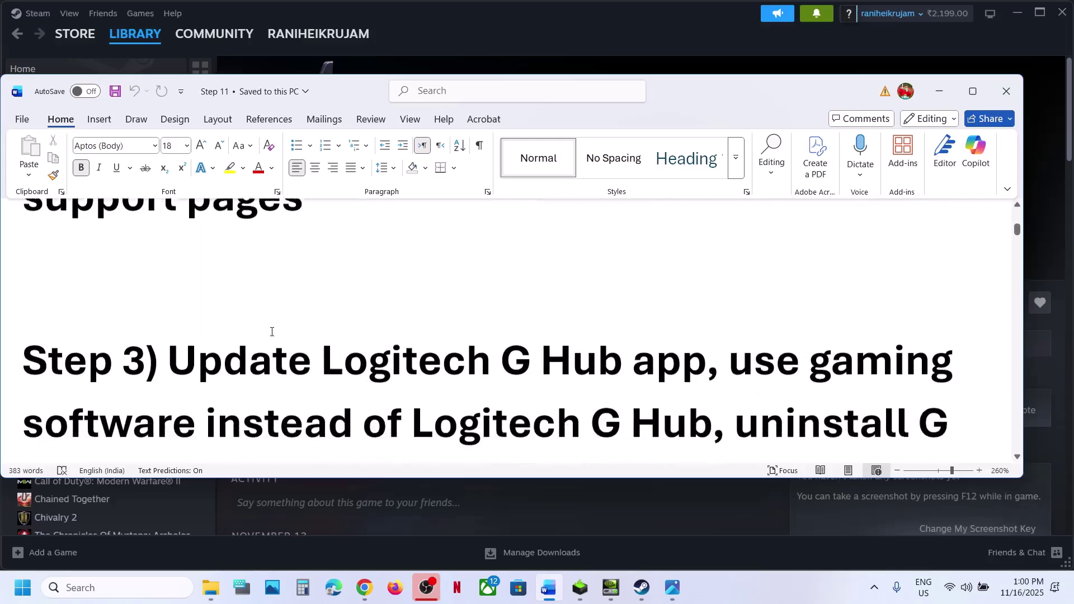
pyautogui.scroll(5, 410, 388)
# - Read through Step 3 and open its support.logi.com Logitech Gaming Software link
pyautogui.click(745, 586)
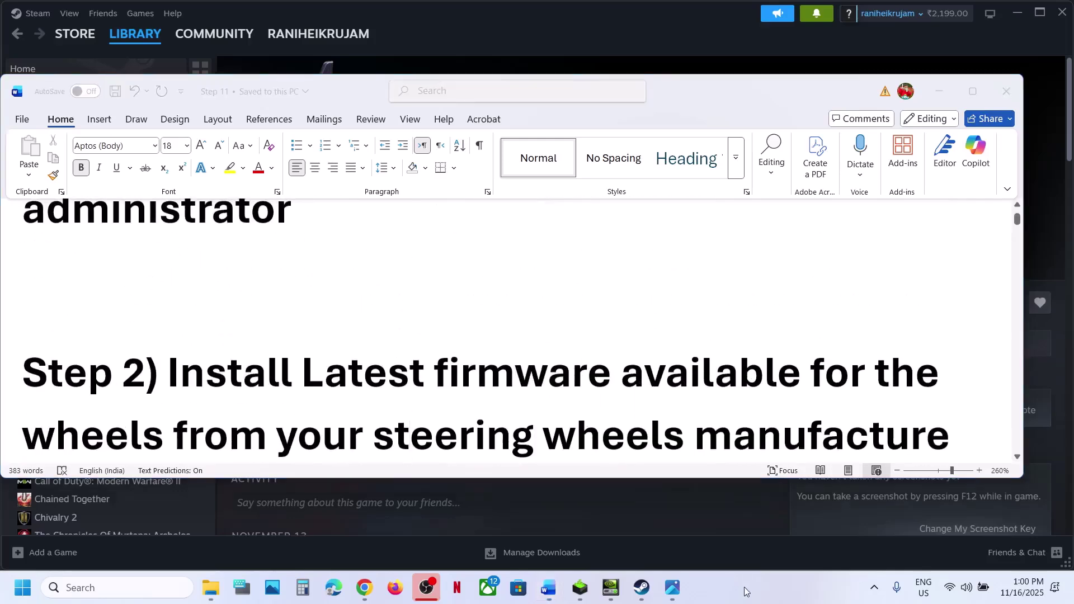
pyautogui.scroll(-4, 446, 272)
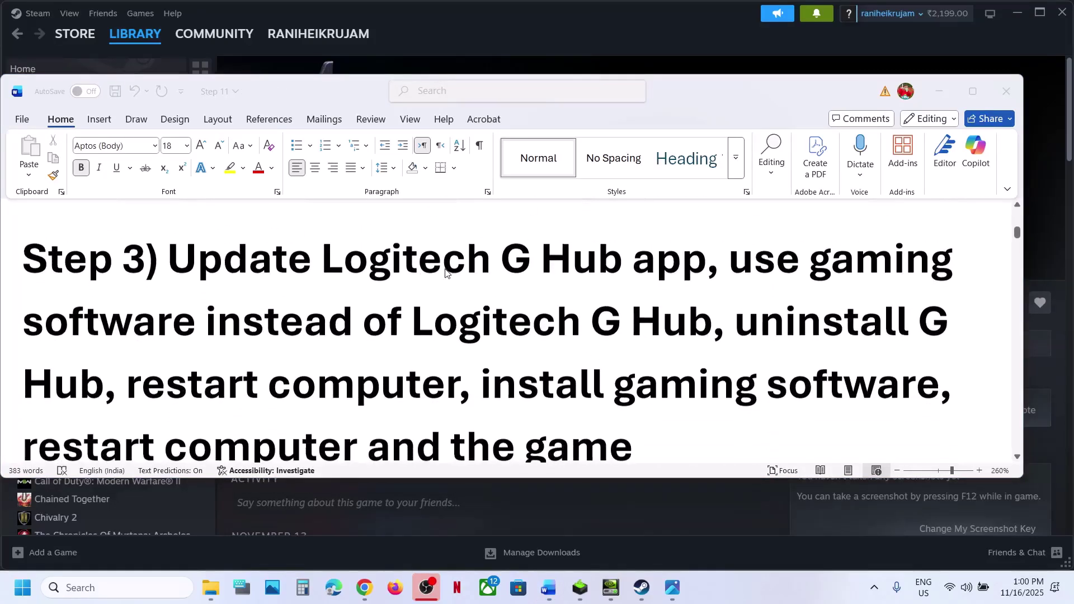
pyautogui.click(347, 264)
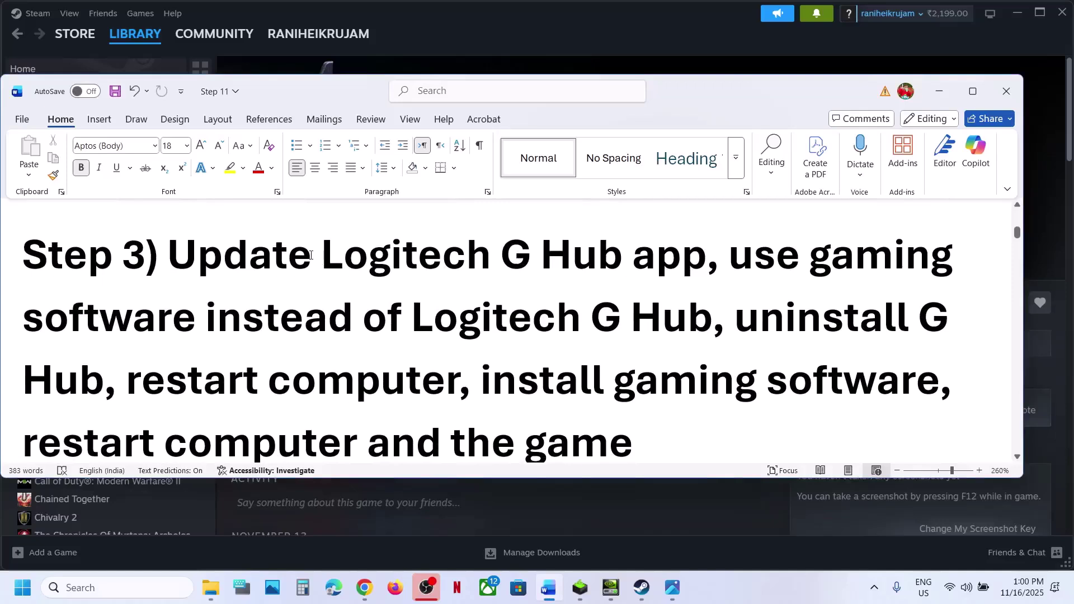
pyautogui.moveTo(311, 256); pyautogui.dragTo(624, 257)
pyautogui.scroll(-1, 431, 321)
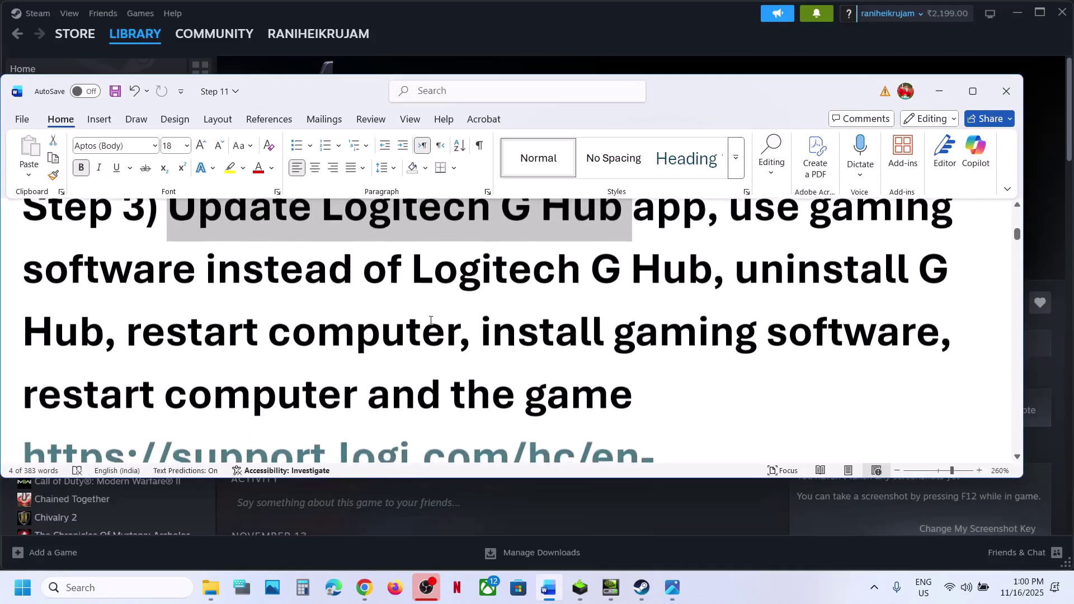
pyautogui.moveTo(128, 264); pyautogui.dragTo(707, 267)
pyautogui.scroll(-1, 764, 267)
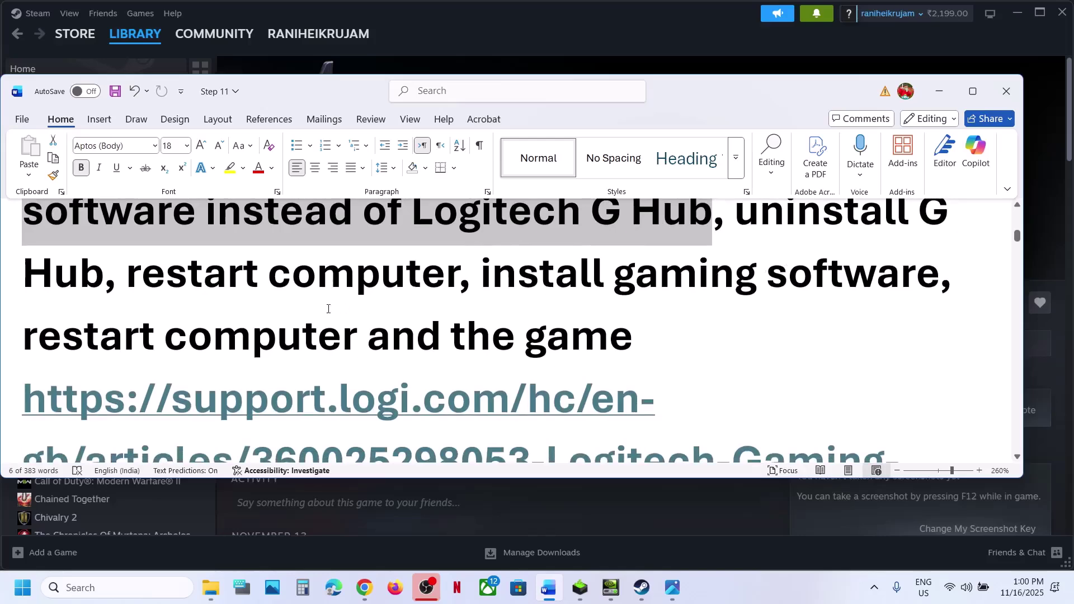
pyautogui.scroll(-1, 444, 369)
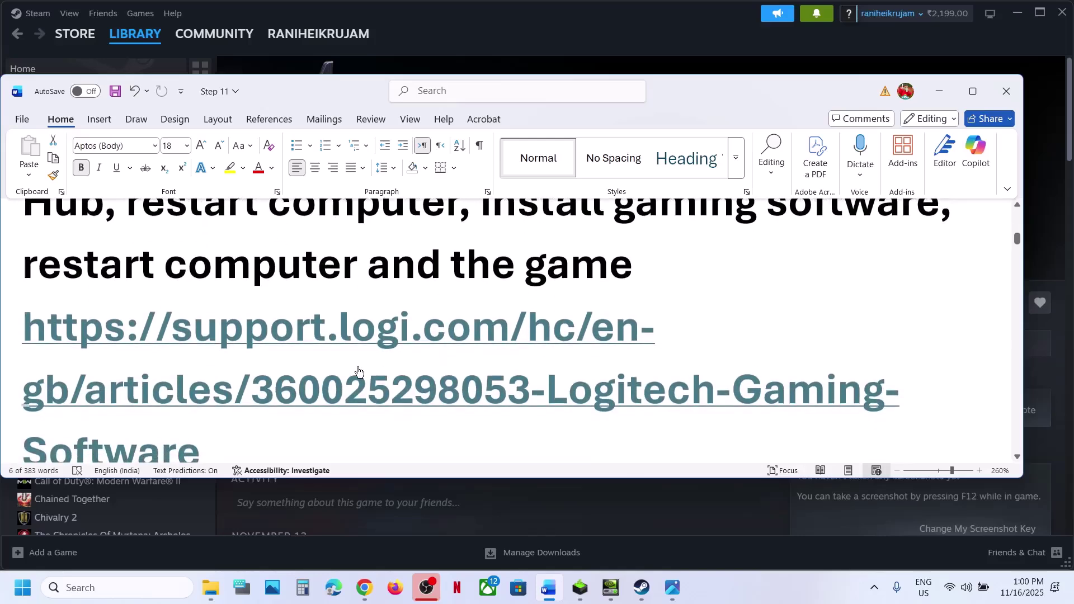
pyautogui.keyDown('ctrl'); pyautogui.click(358, 372); pyautogui.keyUp('ctrl')
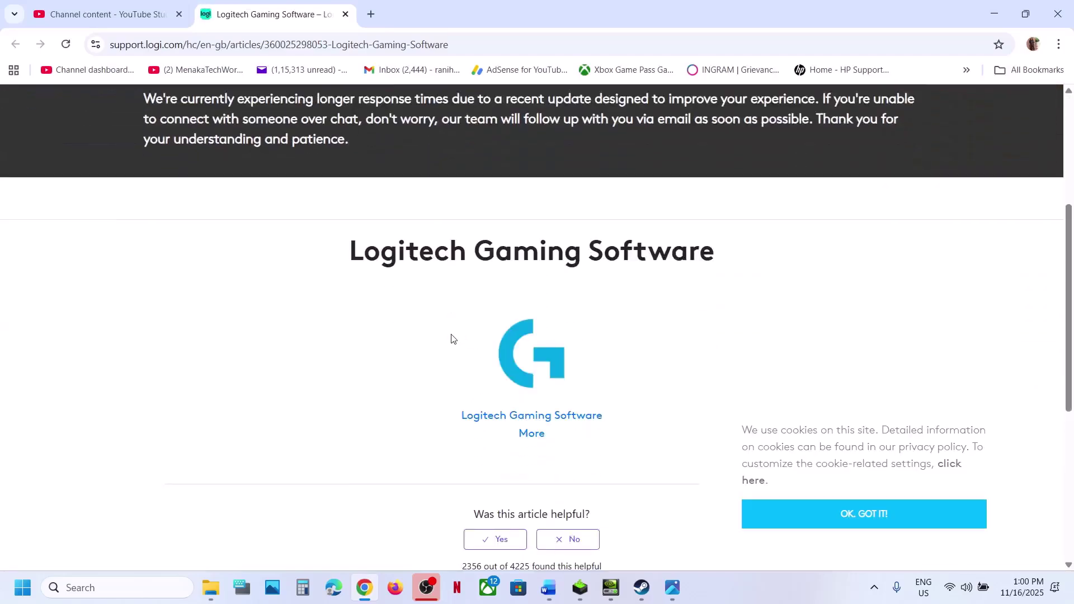
# - Check the Logitech Gaming Software 9.04.49 details, then find Step 4's -dx11/-dx12 tip in the notes
pyautogui.scroll(-1, 452, 338)
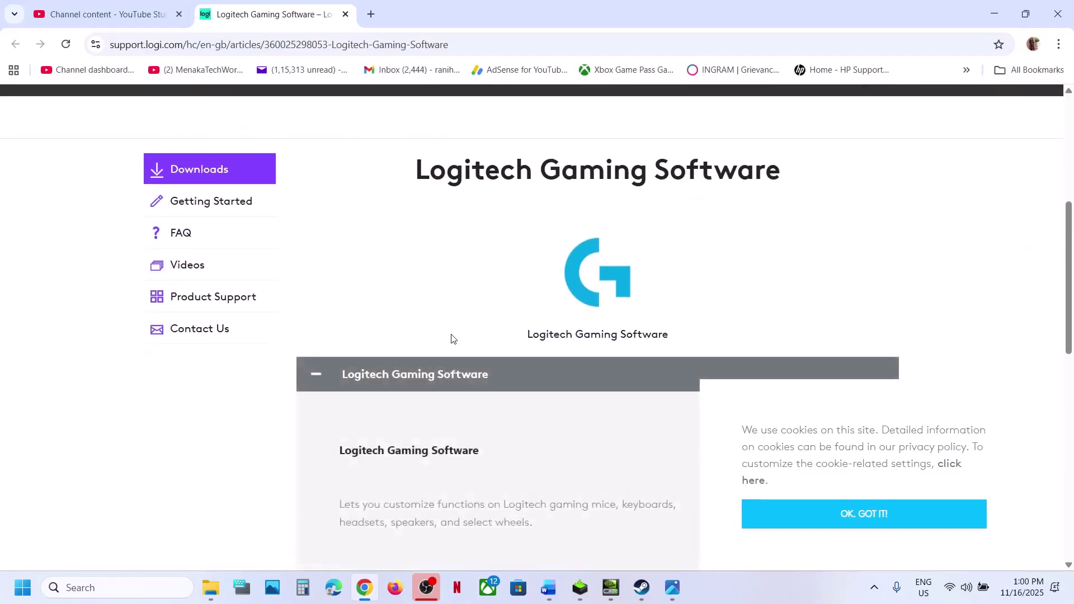
pyautogui.scroll(-3, 453, 338)
pyautogui.scroll(1, 395, 346)
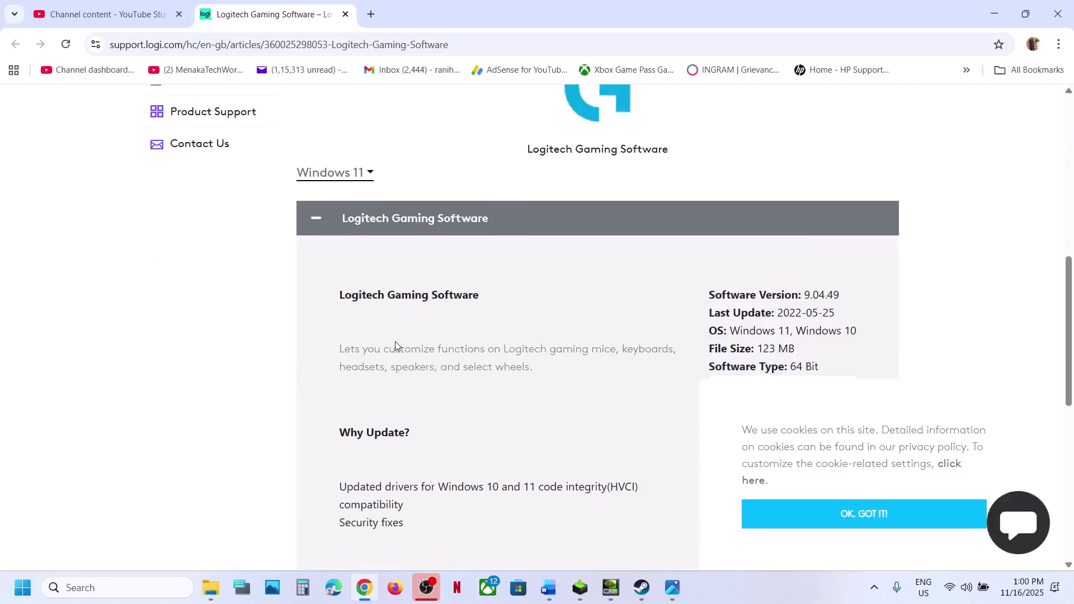
pyautogui.click(548, 588)
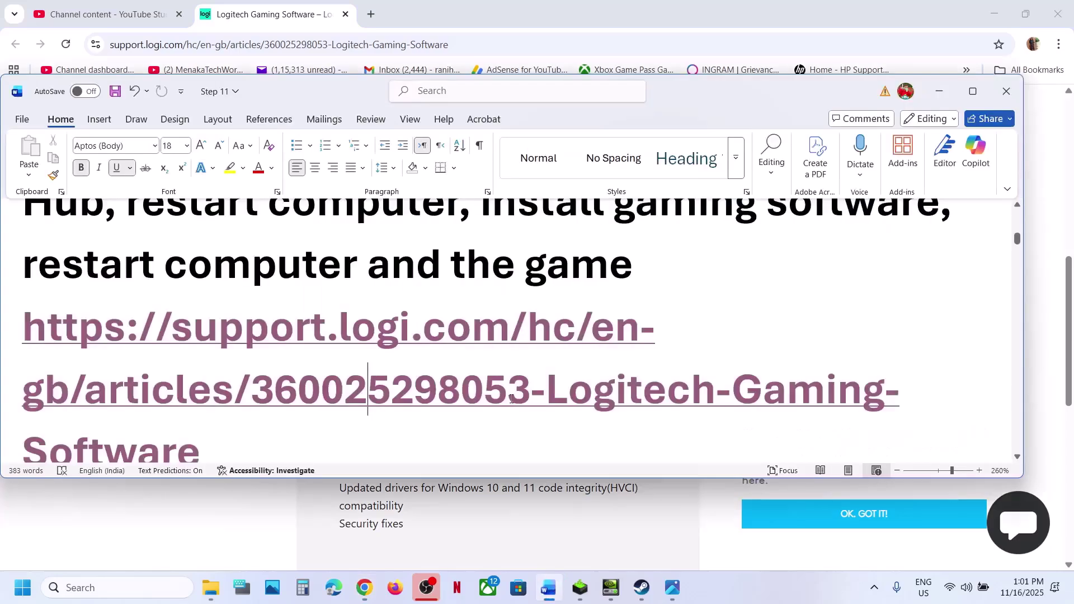
pyautogui.scroll(-5, 454, 408)
pyautogui.click(454, 405)
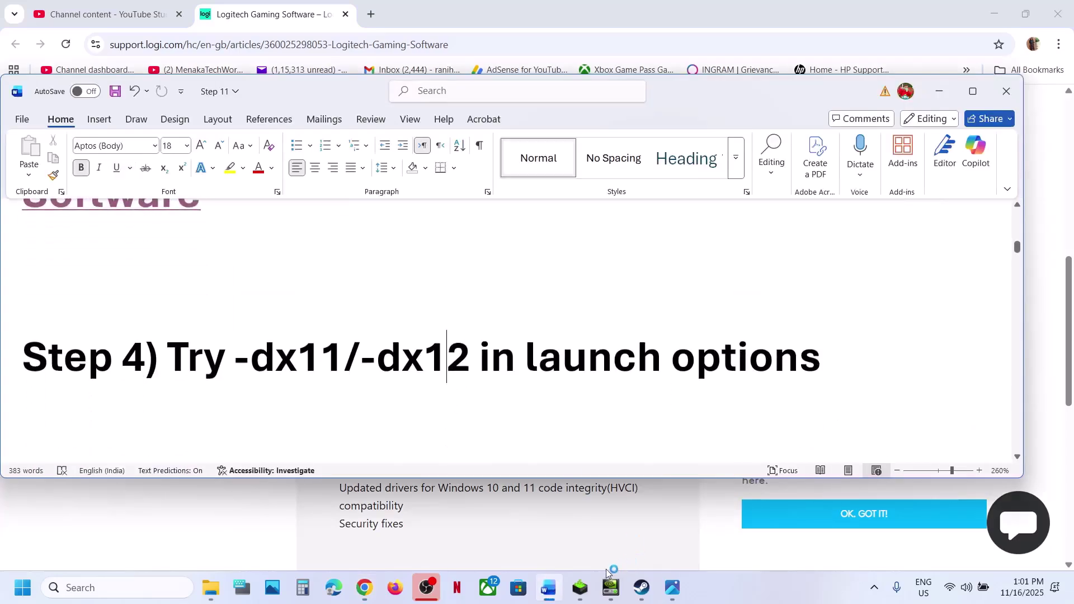
# - Inspect the launch options in Assetto Corsa Rally's Steam properties
pyautogui.click(642, 587)
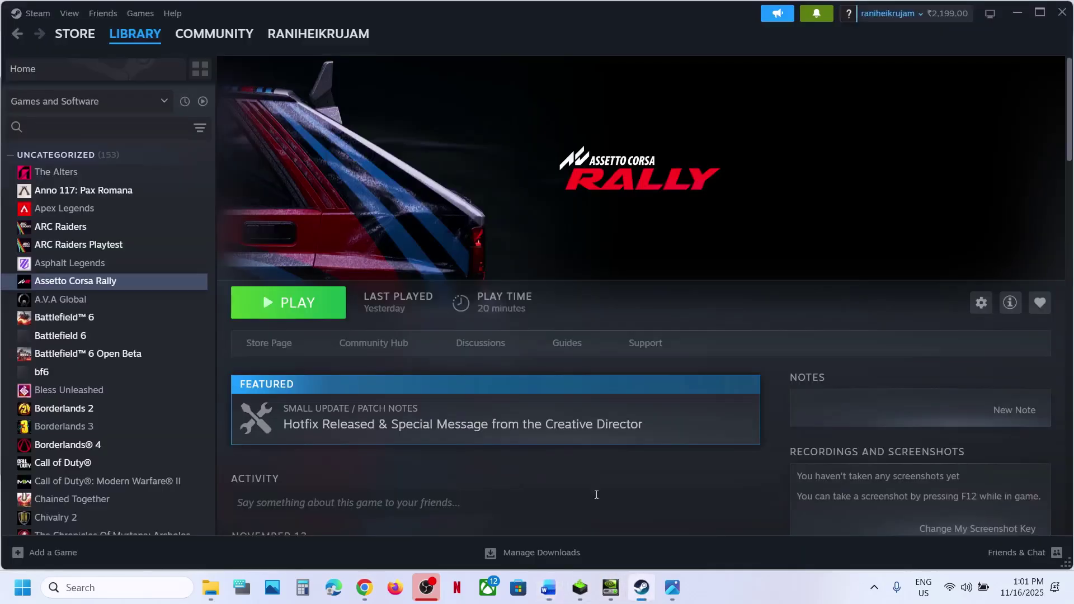
pyautogui.rightClick(126, 280)
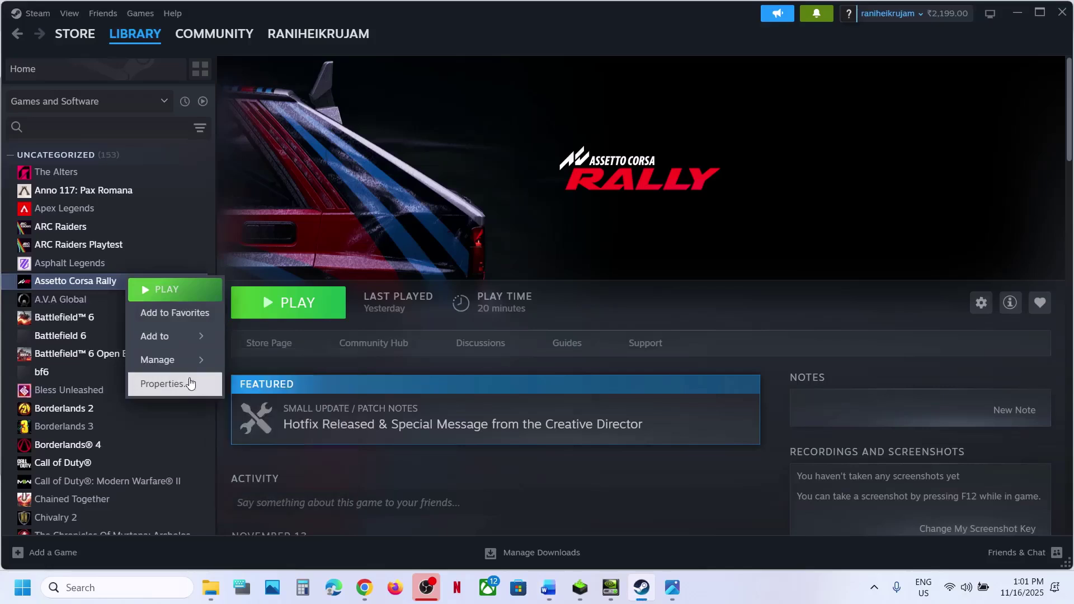
pyautogui.click(191, 384)
pyautogui.click(453, 286)
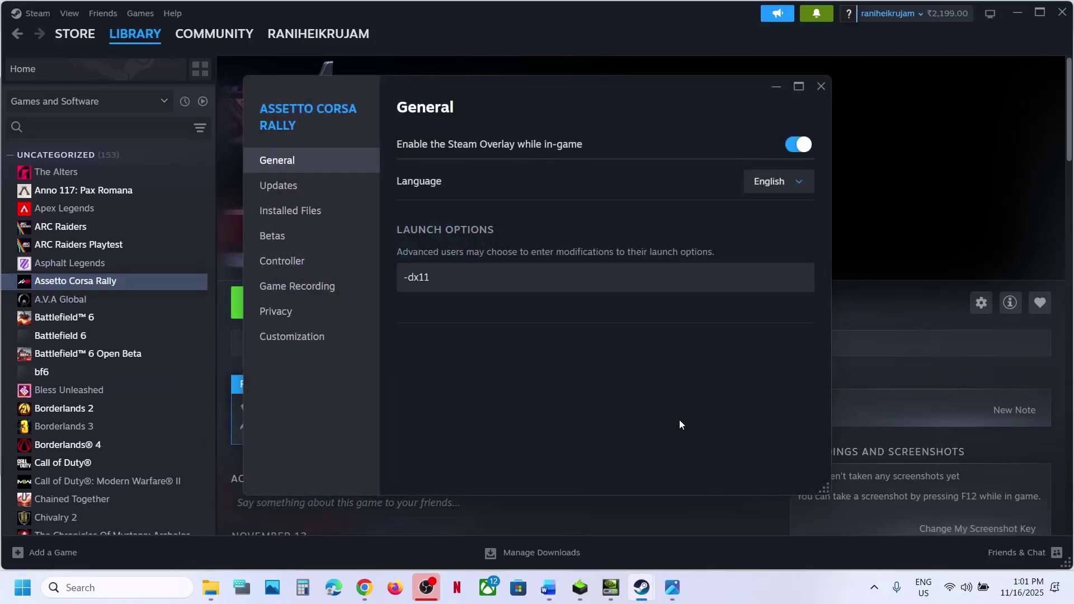
pyautogui.click(822, 92)
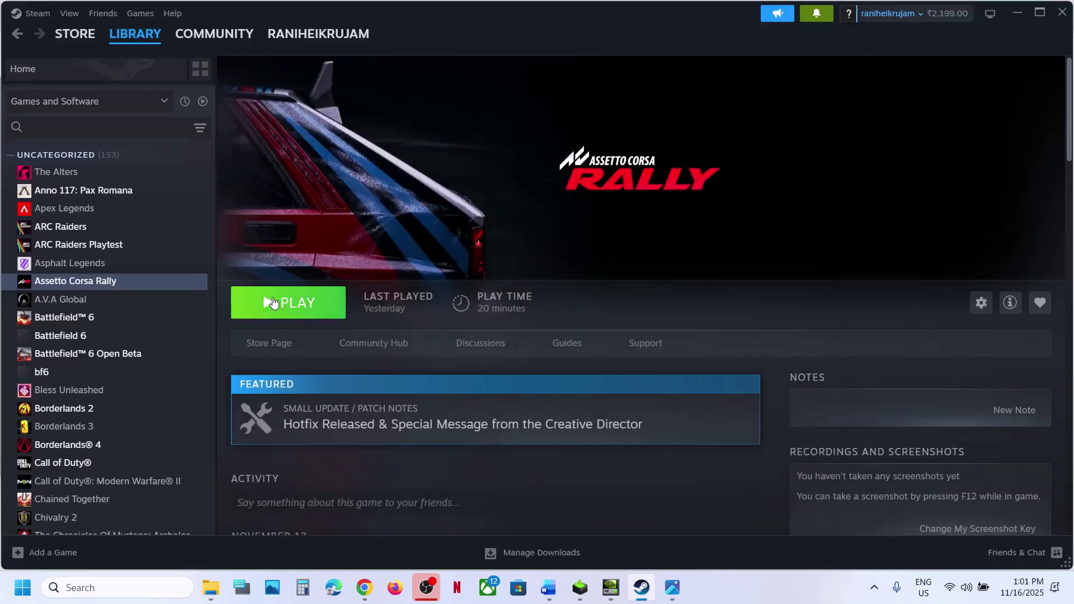
# - Reopen Assetto Corsa Rally's properties and clear the -dx12 launch option
pyautogui.rightClick(150, 275)
pyautogui.click(180, 383)
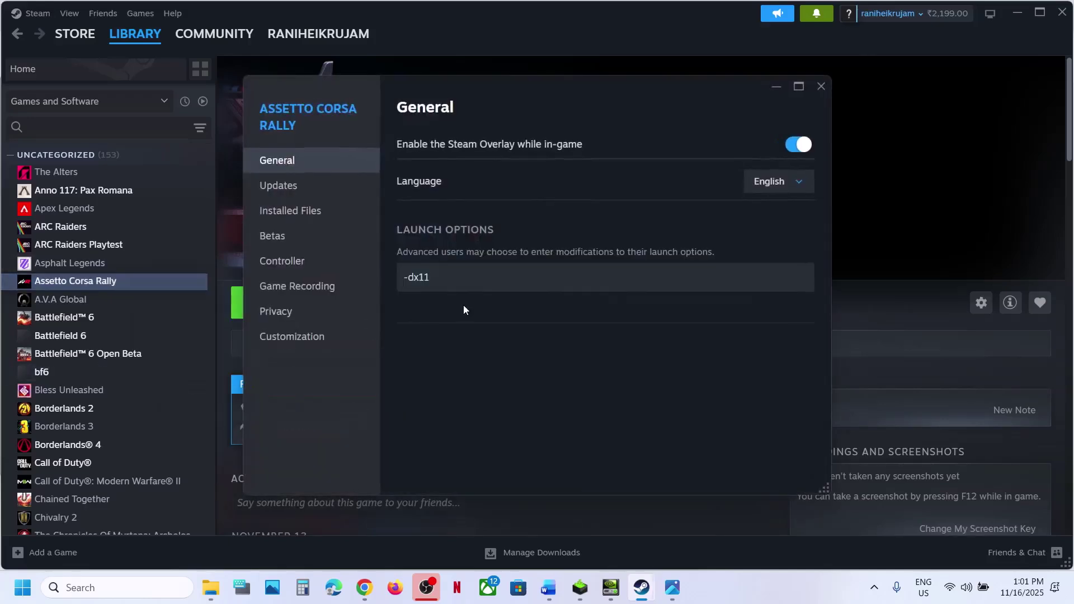
pyautogui.click(462, 286)
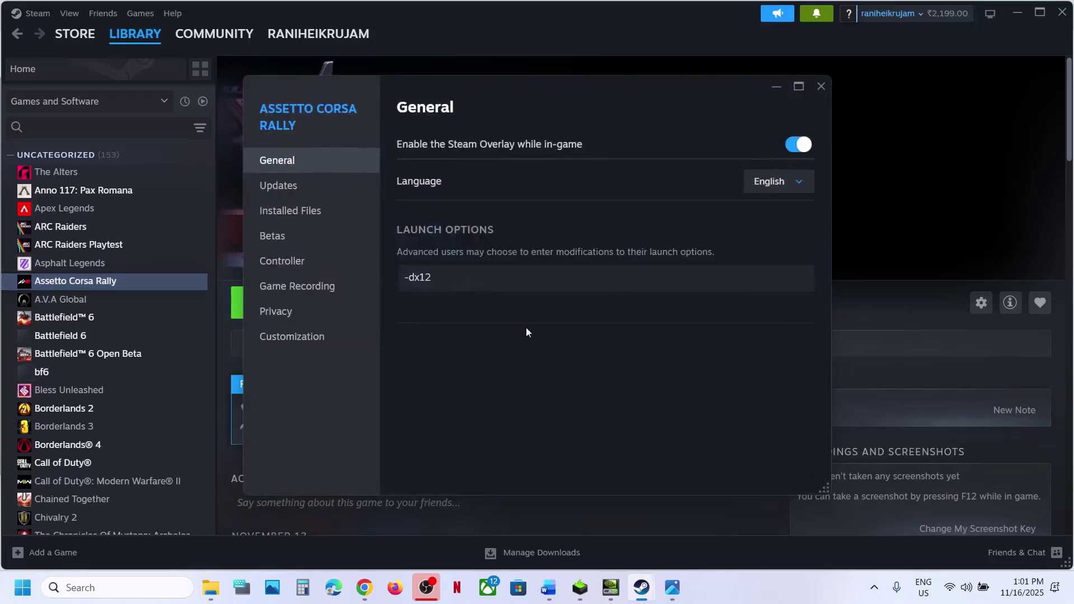
pyautogui.tripleClick(470, 277)
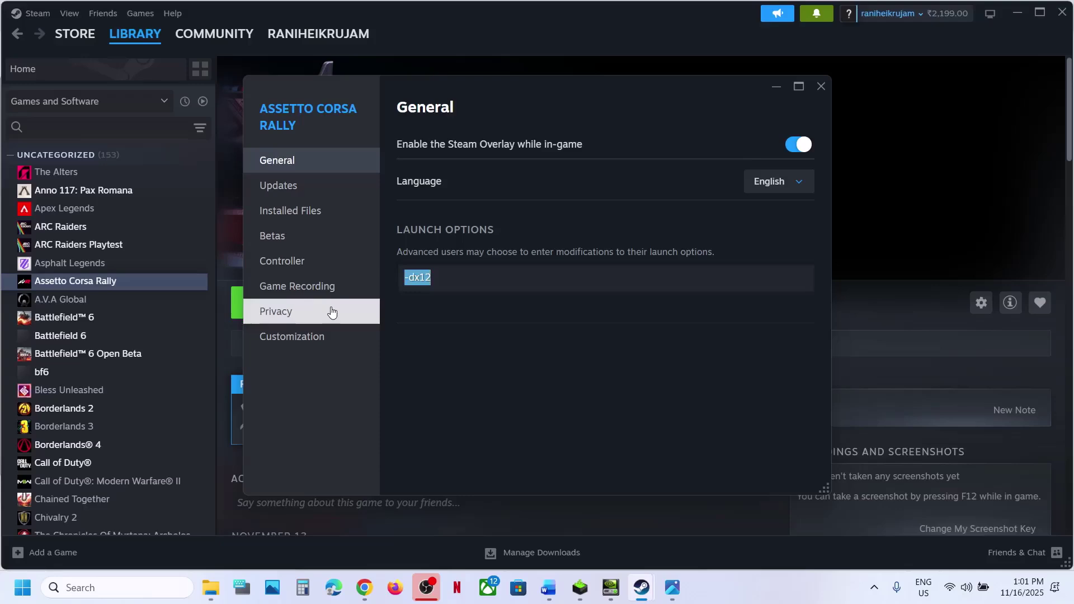
pyautogui.press('BackSpace')
pyautogui.click(817, 94)
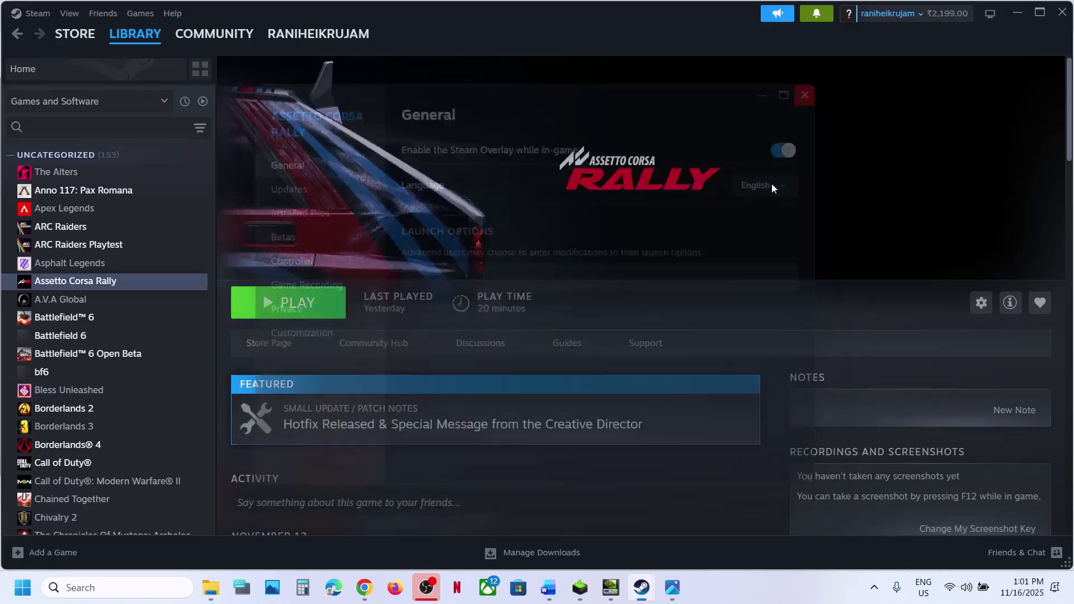
pyautogui.click(548, 587)
# - Open File Explorer and browse from Local Disk (C:) into the user's home folder
pyautogui.scroll(-5, 398, 351)
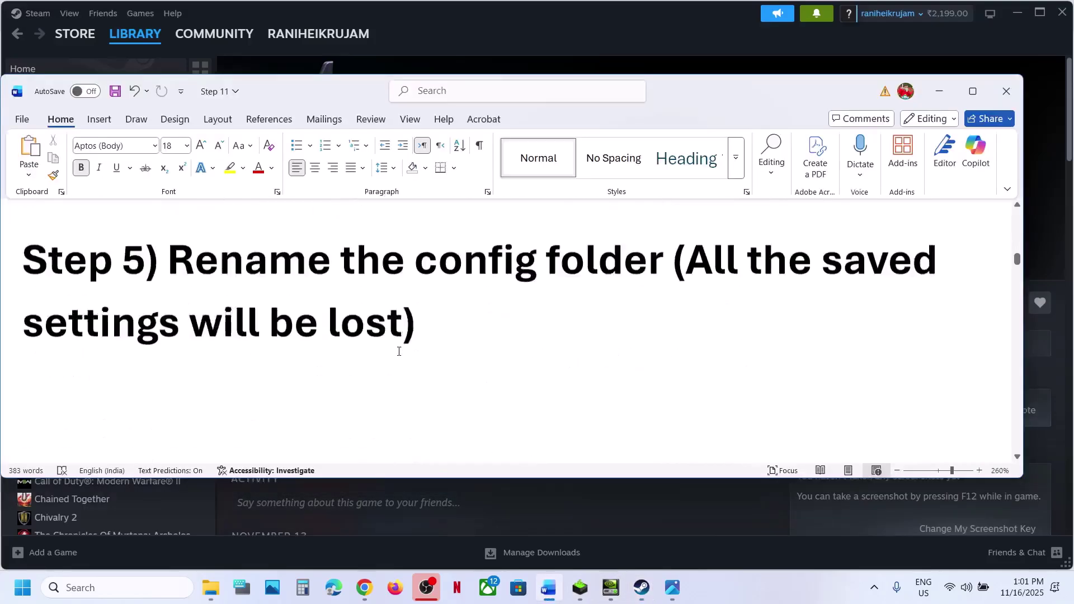
pyautogui.scroll(1, 398, 351)
pyautogui.click(739, 579)
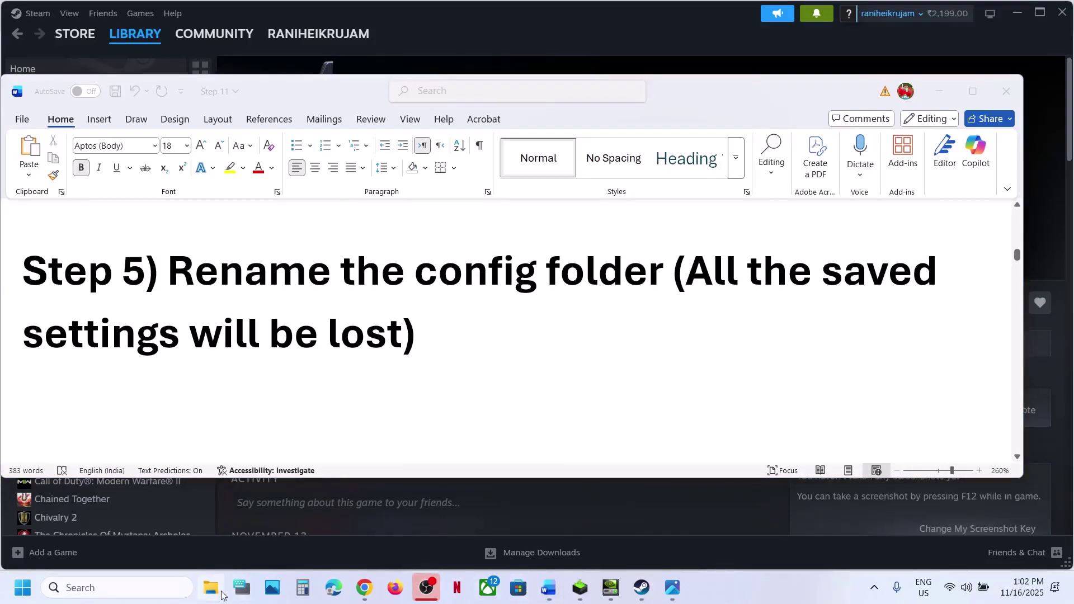
pyautogui.press('super+e')
pyautogui.click(60, 334)
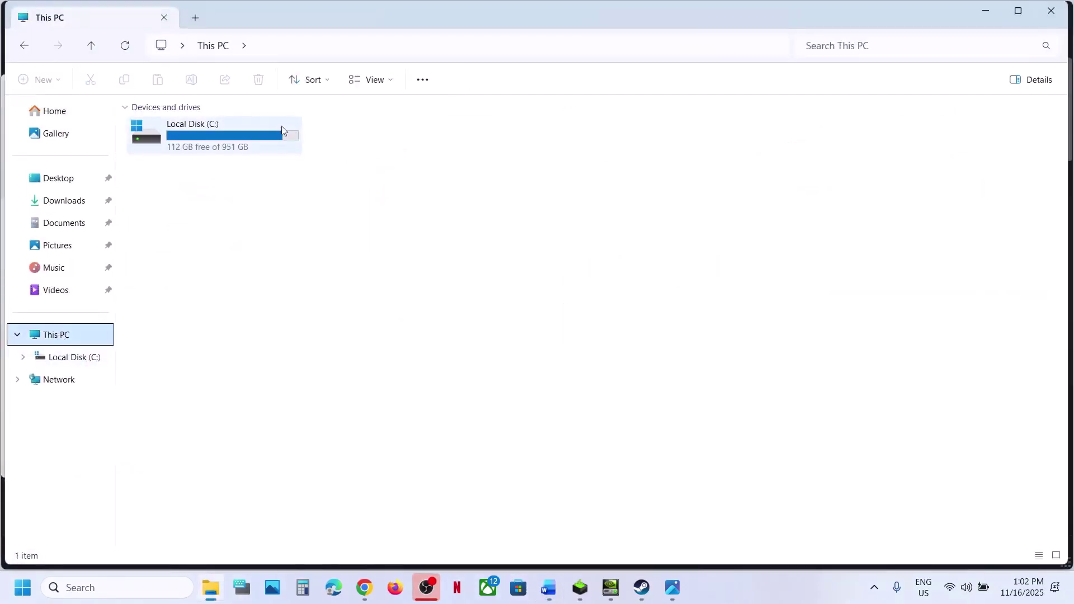
pyautogui.click(263, 137)
pyautogui.doubleClick(263, 137)
pyautogui.doubleClick(155, 401)
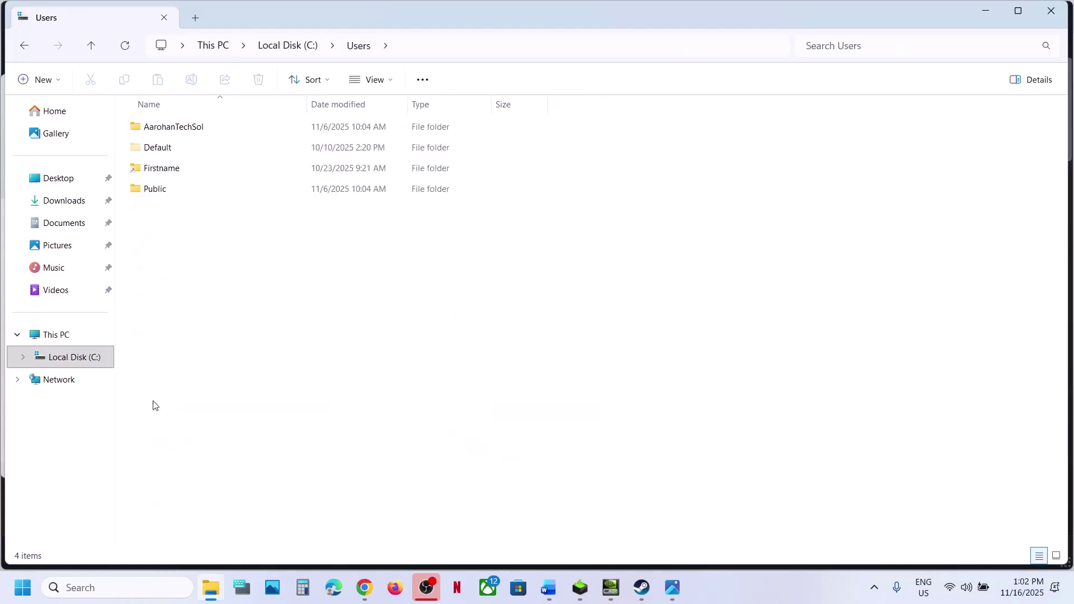
pyautogui.doubleClick(201, 127)
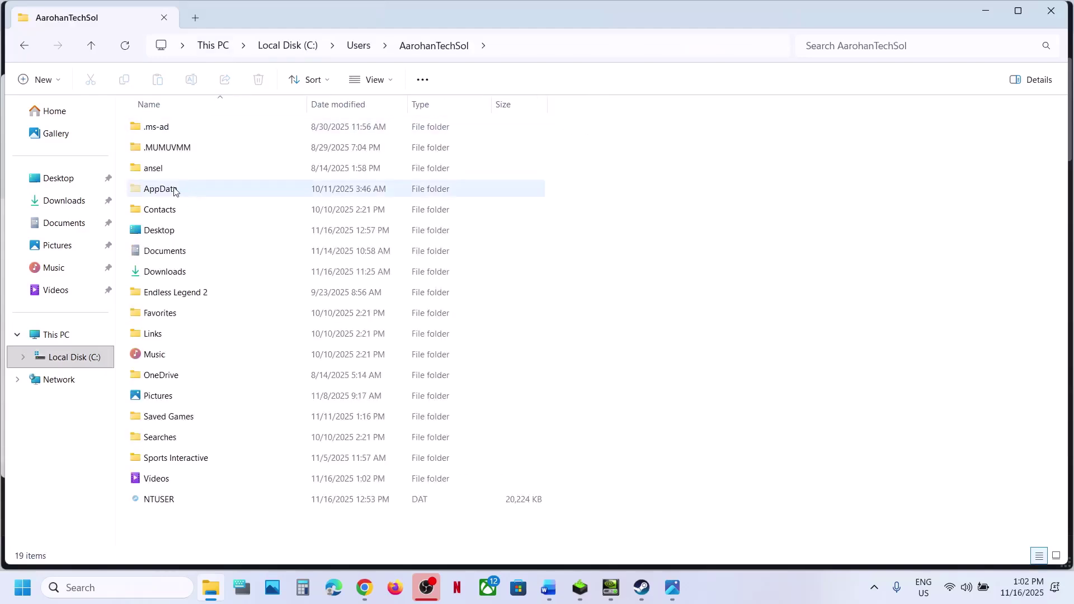
pyautogui.click(175, 188)
# - Go into AppData\Local\acr\Saved and bring up the Config folder's actions
pyautogui.click(373, 79)
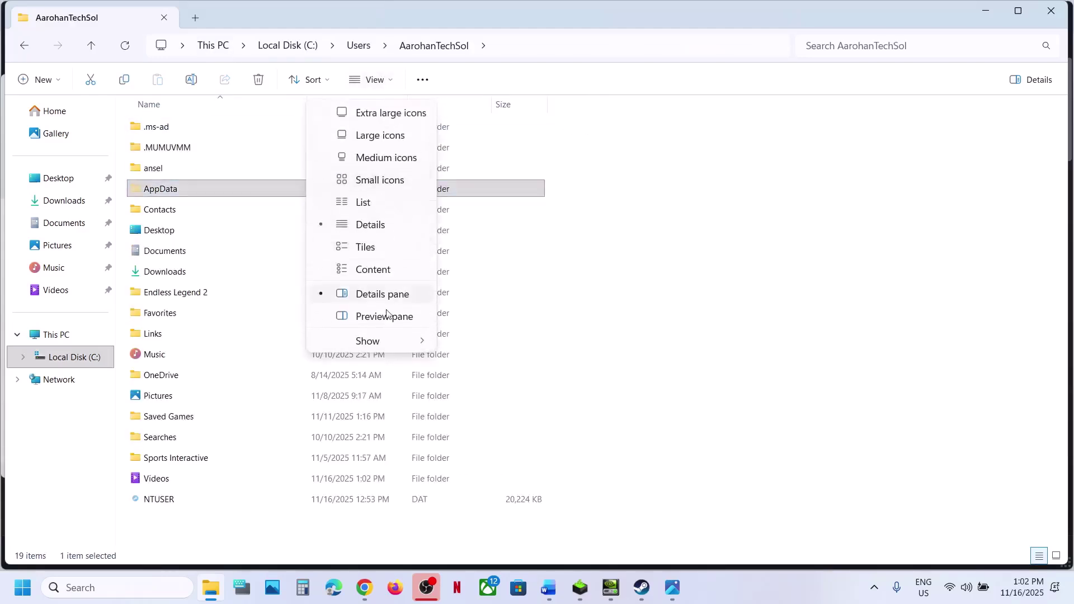
pyautogui.moveTo(376, 343)
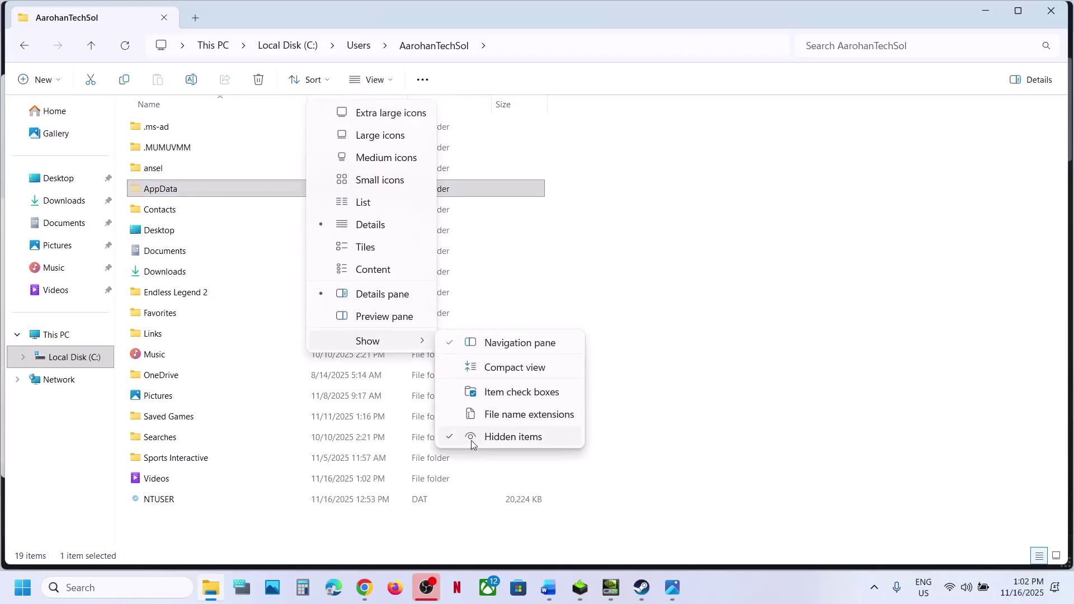
pyautogui.click(187, 194)
pyautogui.doubleClick(187, 194)
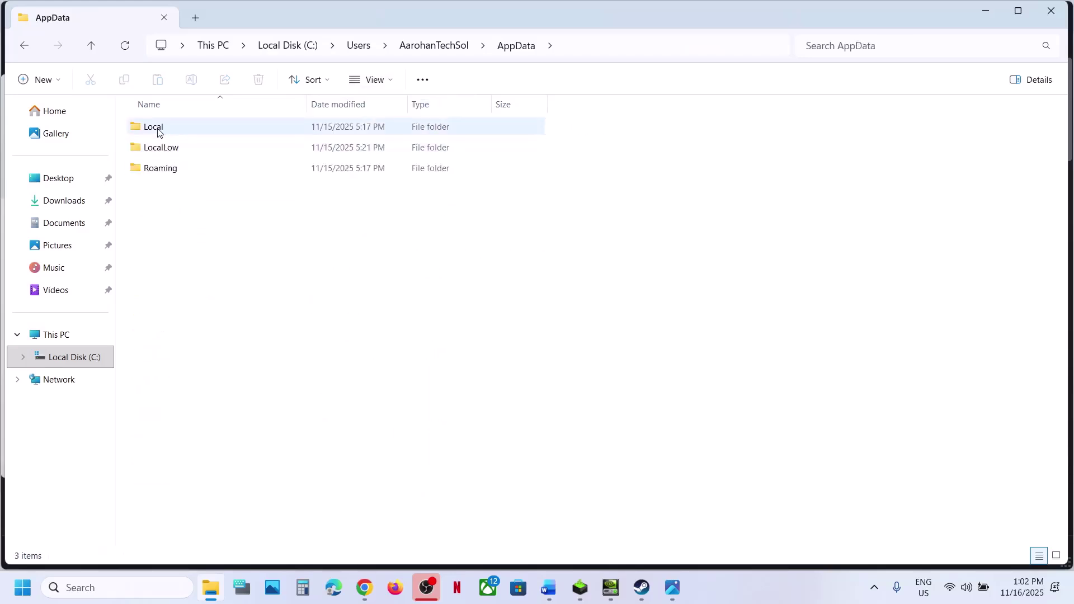
pyautogui.doubleClick(159, 132)
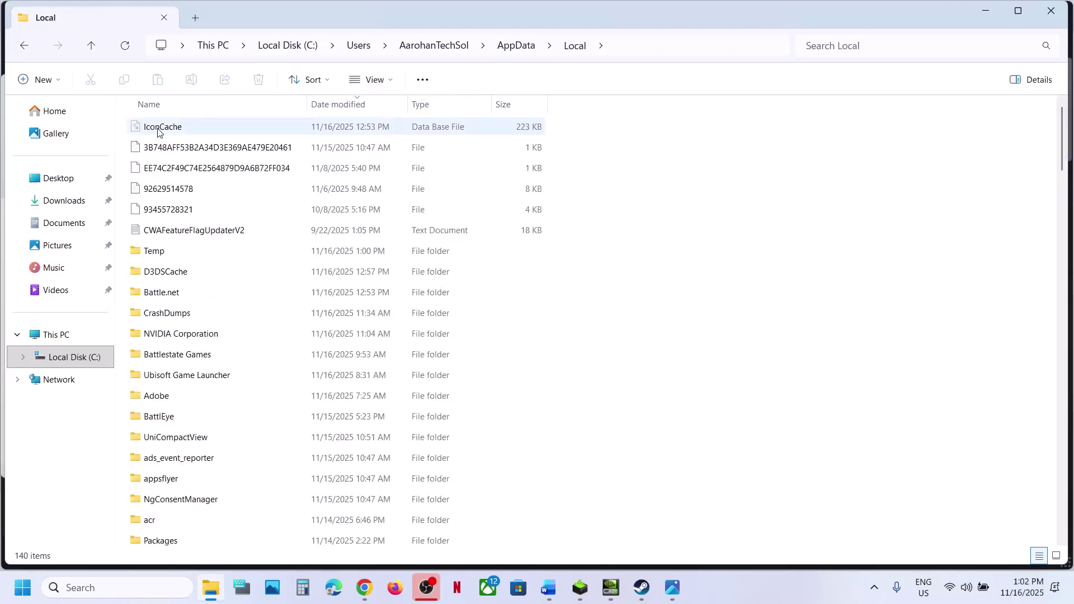
pyautogui.click(169, 521)
pyautogui.doubleClick(173, 525)
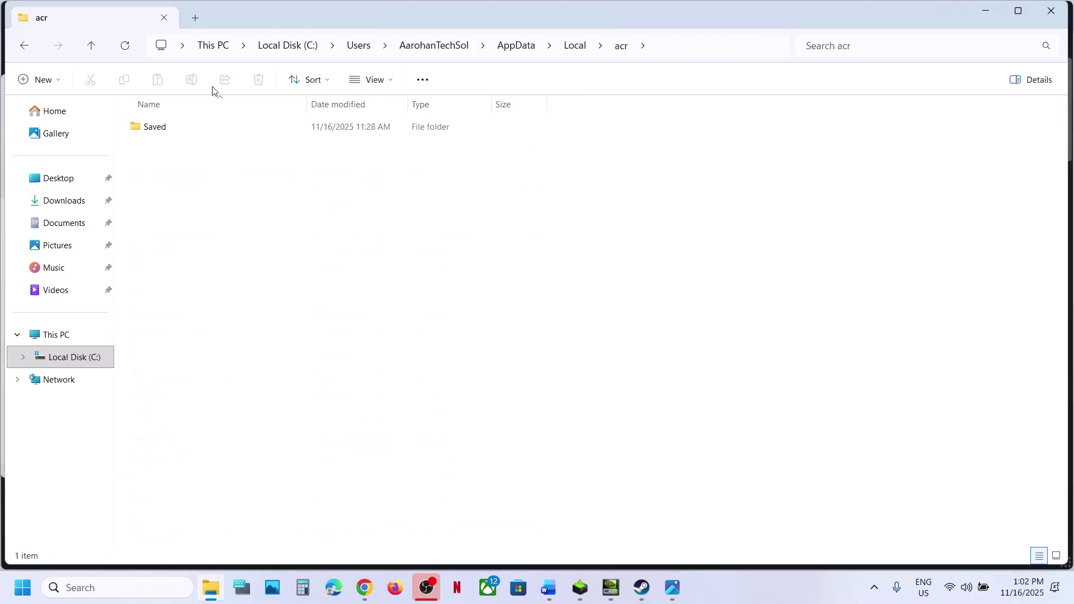
pyautogui.doubleClick(182, 129)
pyautogui.click(191, 133)
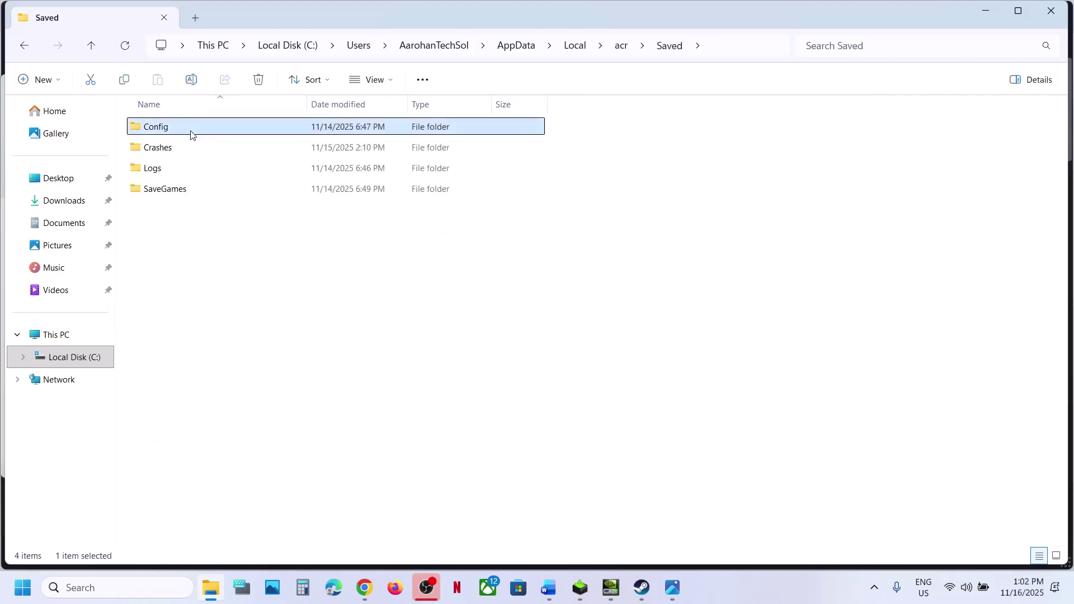
pyautogui.rightClick(192, 134)
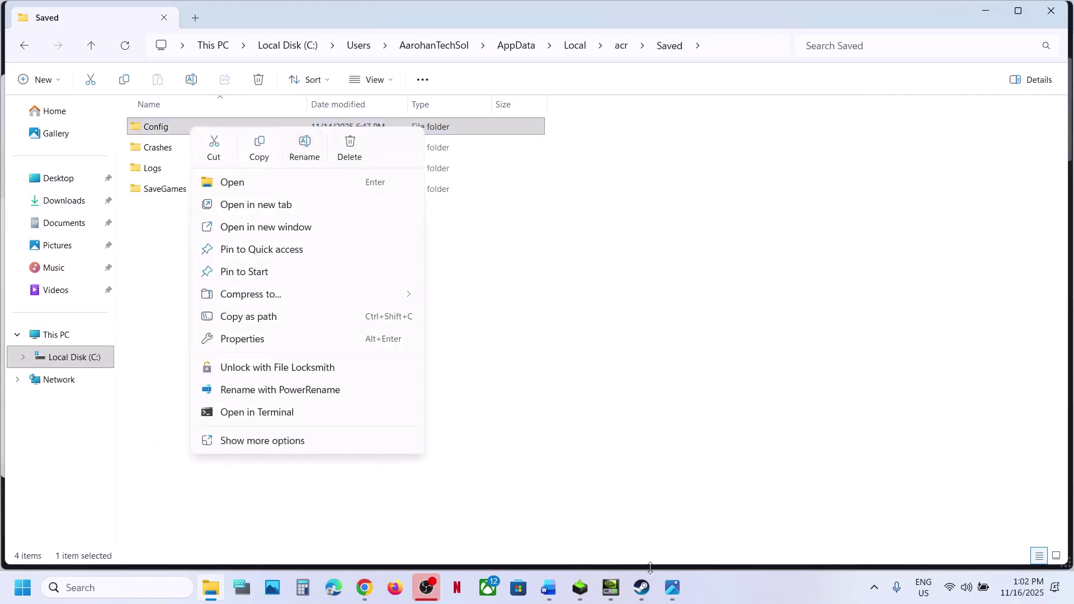
# - Note the settings-loss warning, then rename Config to Config.old and close File Explorer
pyautogui.click(551, 597)
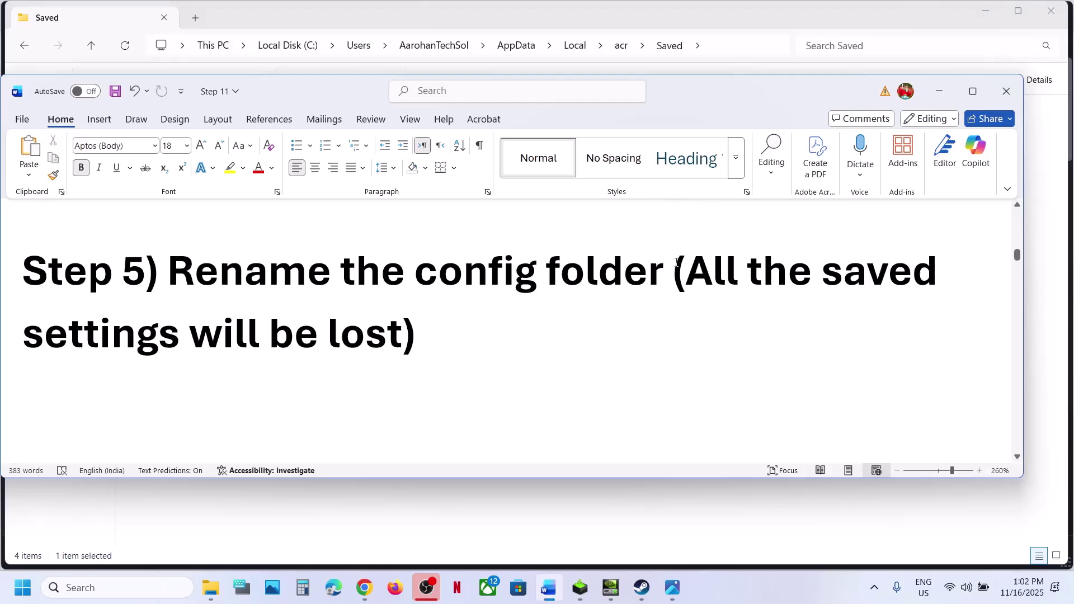
pyautogui.moveTo(675, 263); pyautogui.dragTo(746, 274)
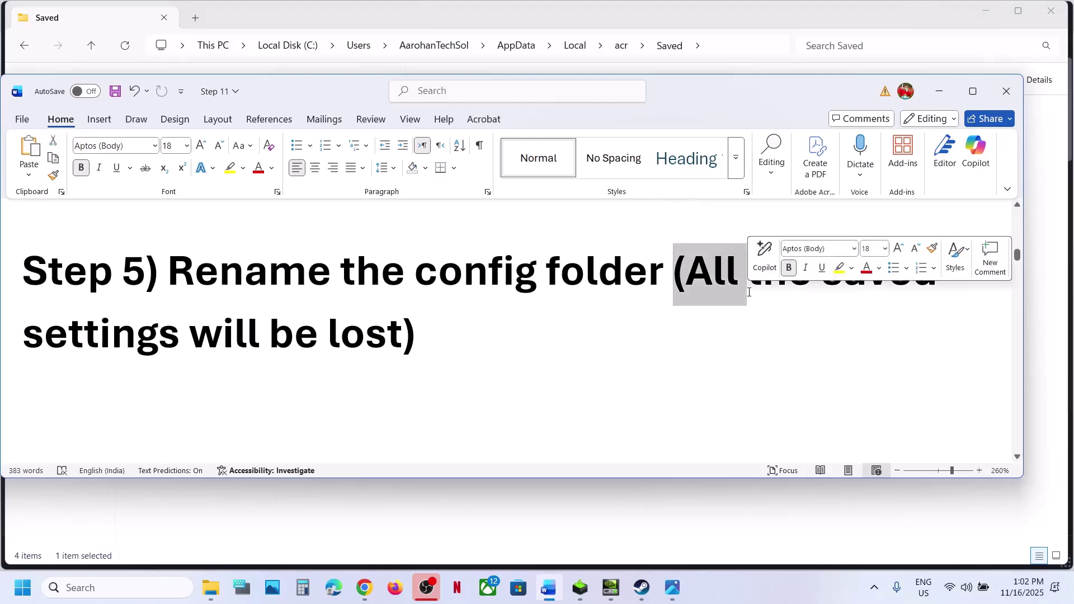
pyautogui.click(946, 94)
pyautogui.rightClick(189, 130)
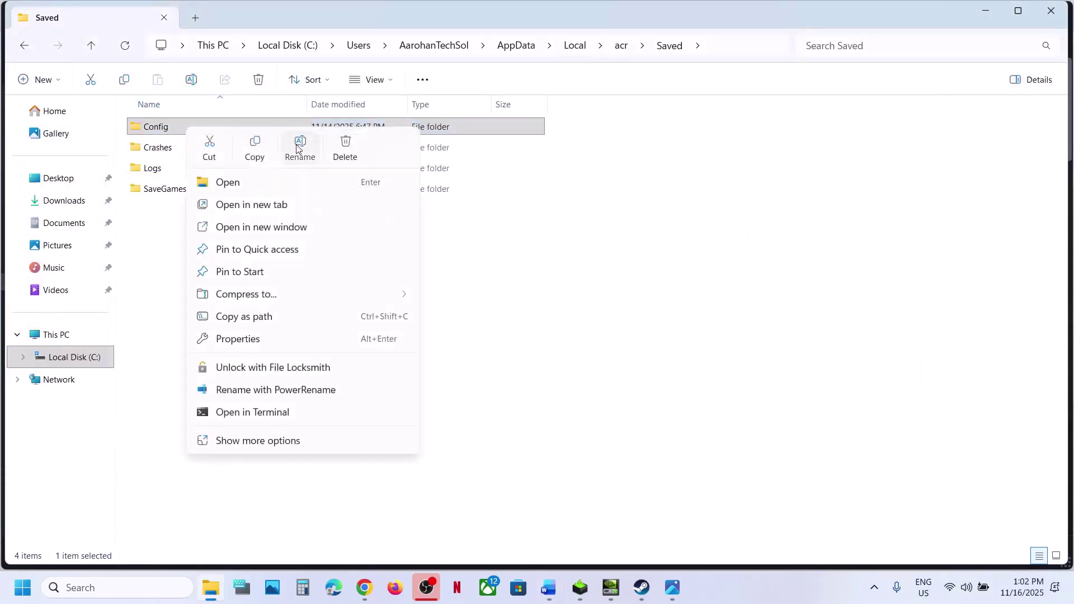
pyautogui.click(300, 146)
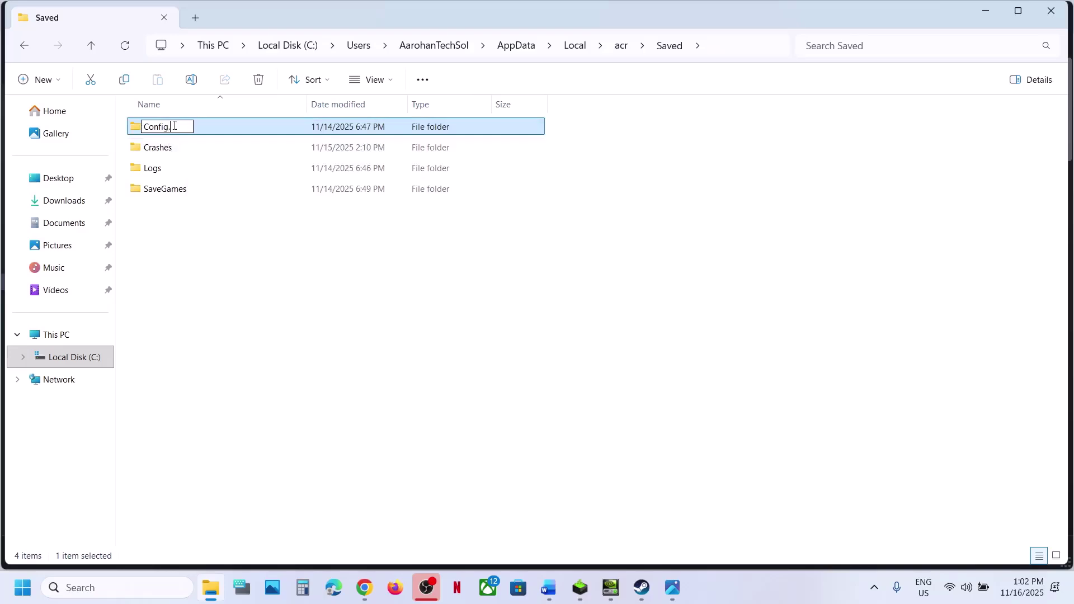
pyautogui.write('.old')
pyautogui.click(207, 238)
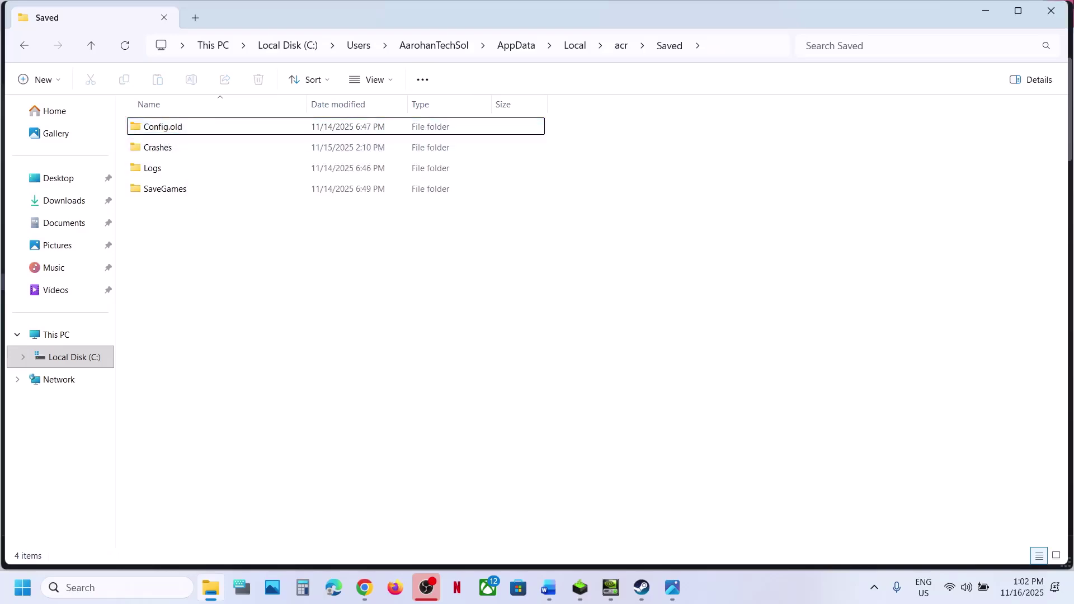
pyautogui.click(1051, 11)
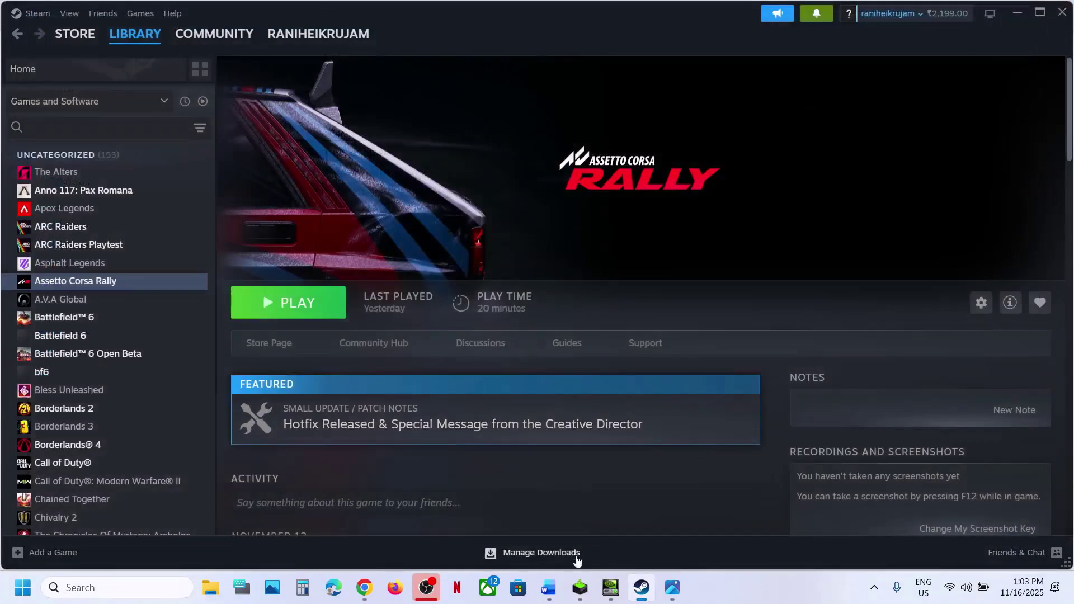
# - Browse Assetto Corsa Rally's local files from Steam into acr\Binaries\Win64 and select the acr executable
pyautogui.click(549, 588)
pyautogui.scroll(-5, 458, 396)
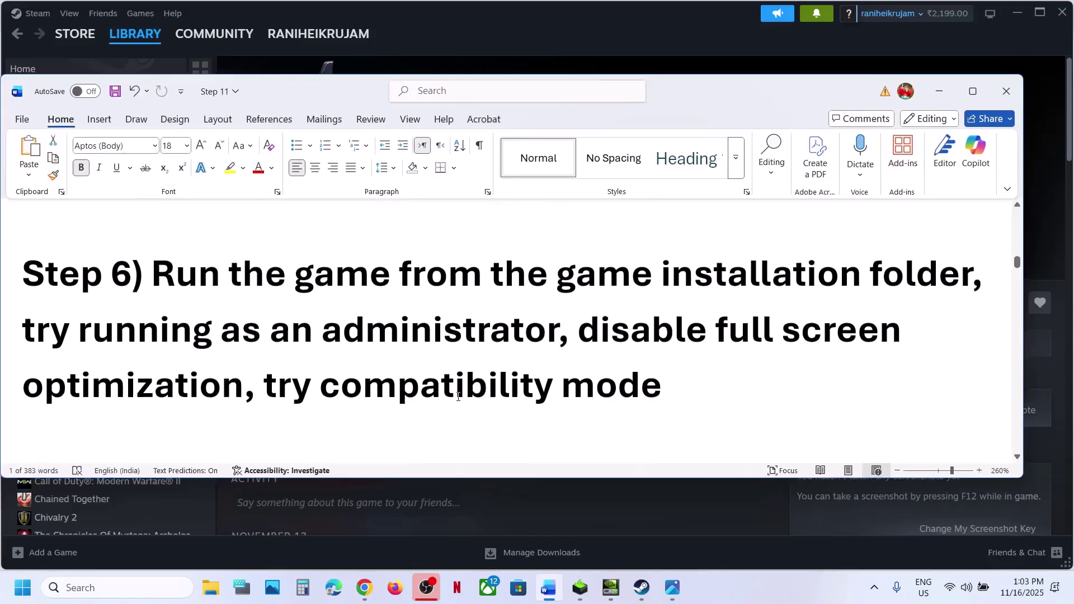
pyautogui.click(584, 62)
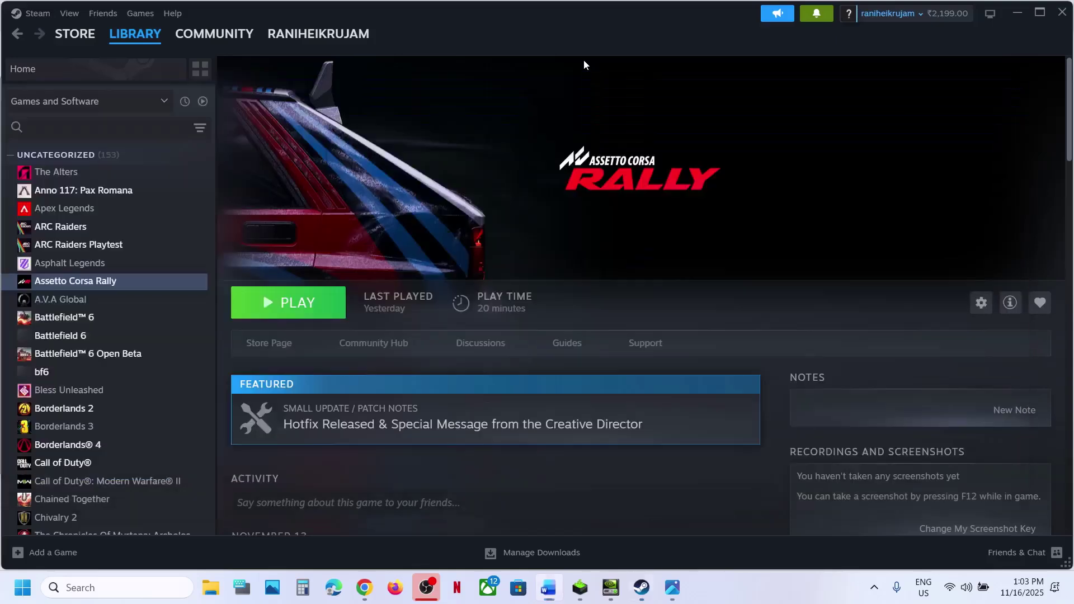
pyautogui.rightClick(83, 286)
pyautogui.moveTo(137, 382)
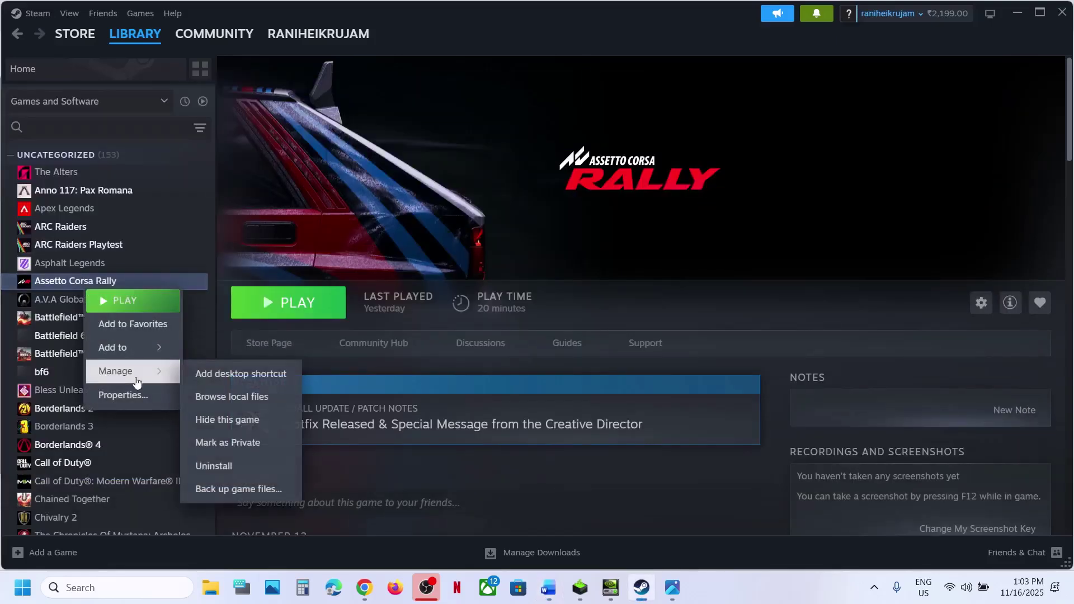
pyautogui.click(261, 398)
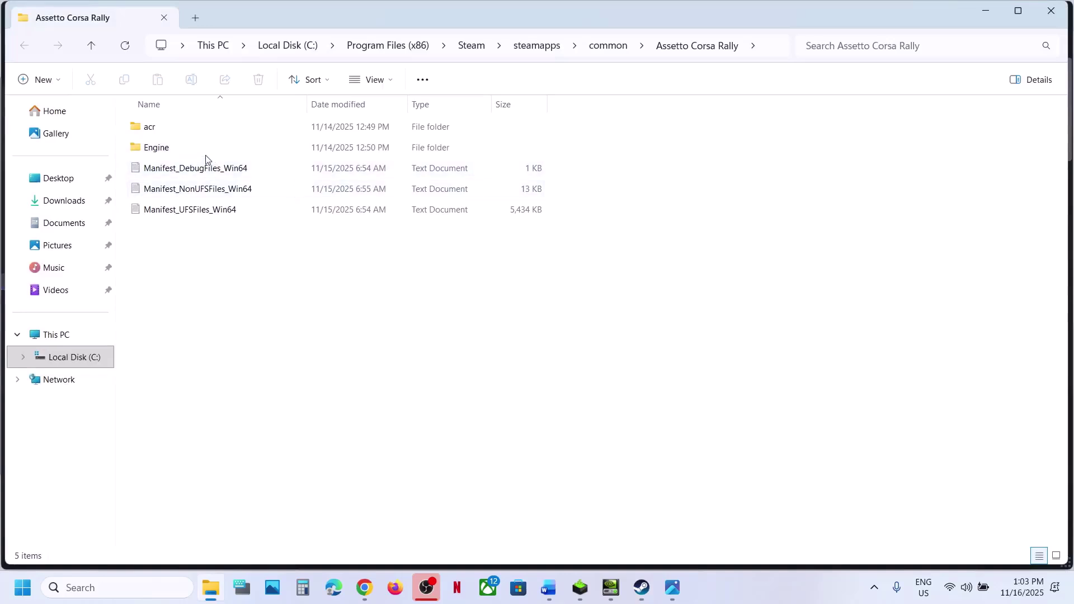
pyautogui.doubleClick(165, 130)
pyautogui.doubleClick(172, 129)
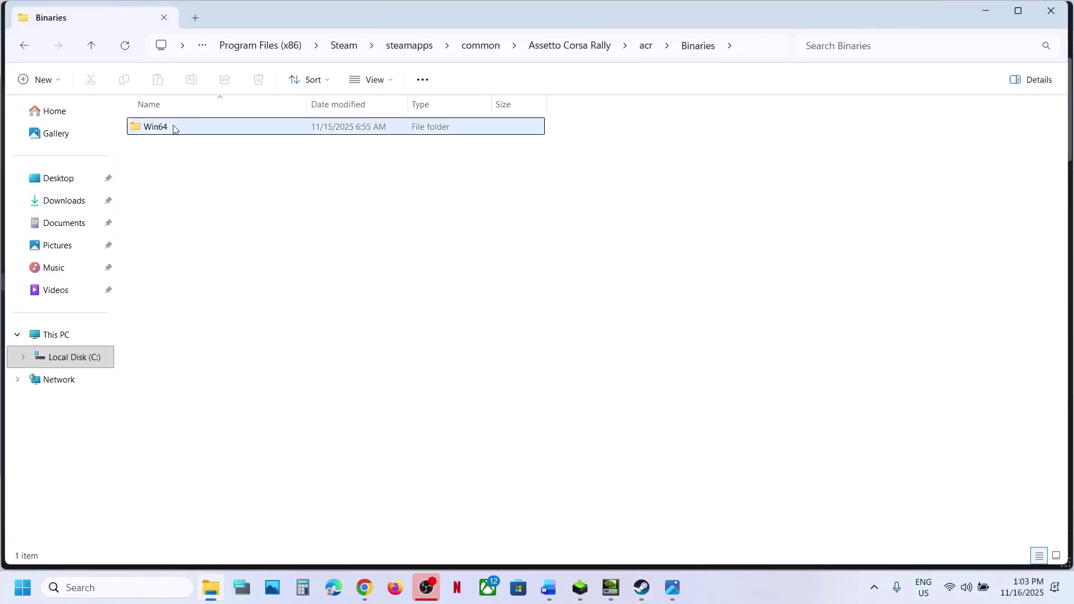
pyautogui.doubleClick(171, 127)
pyautogui.click(179, 144)
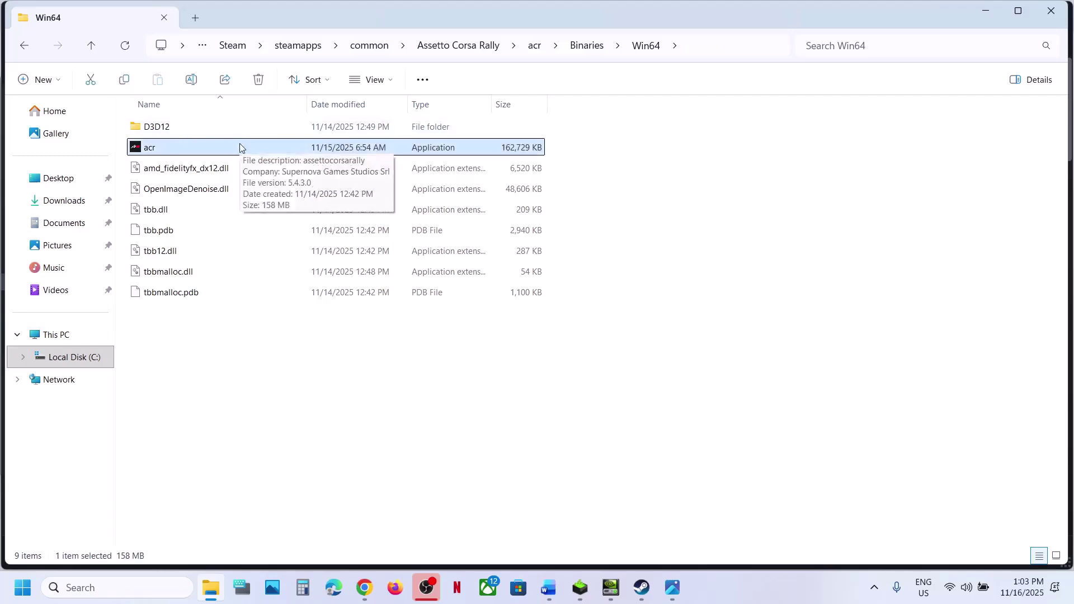
# - Enable 'Run this program as an administrator' in the acr executable's compatibility settings
pyautogui.rightClick(189, 152)
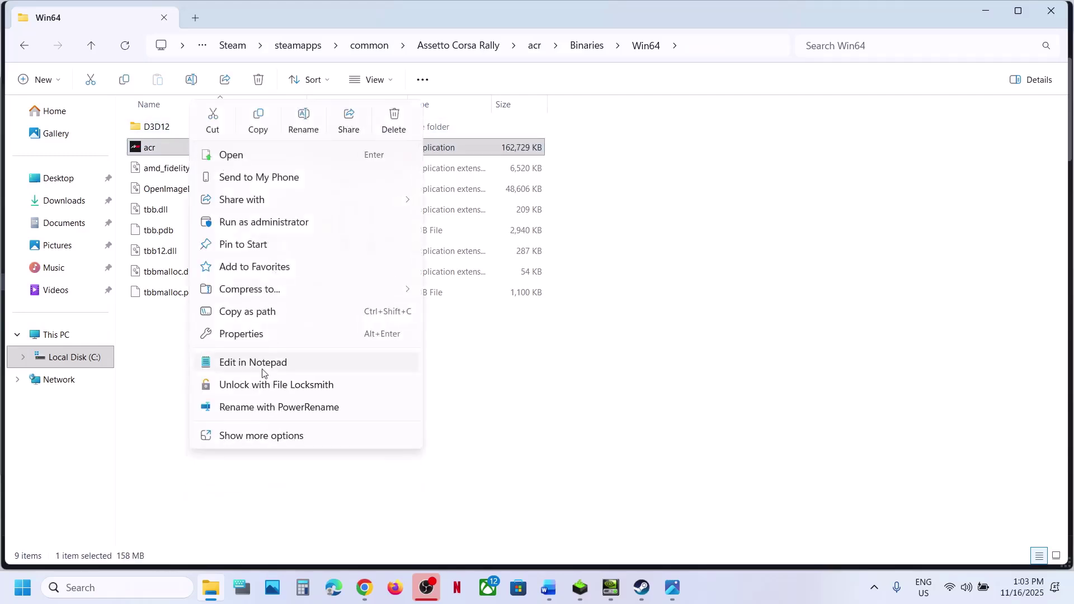
pyautogui.click(224, 334)
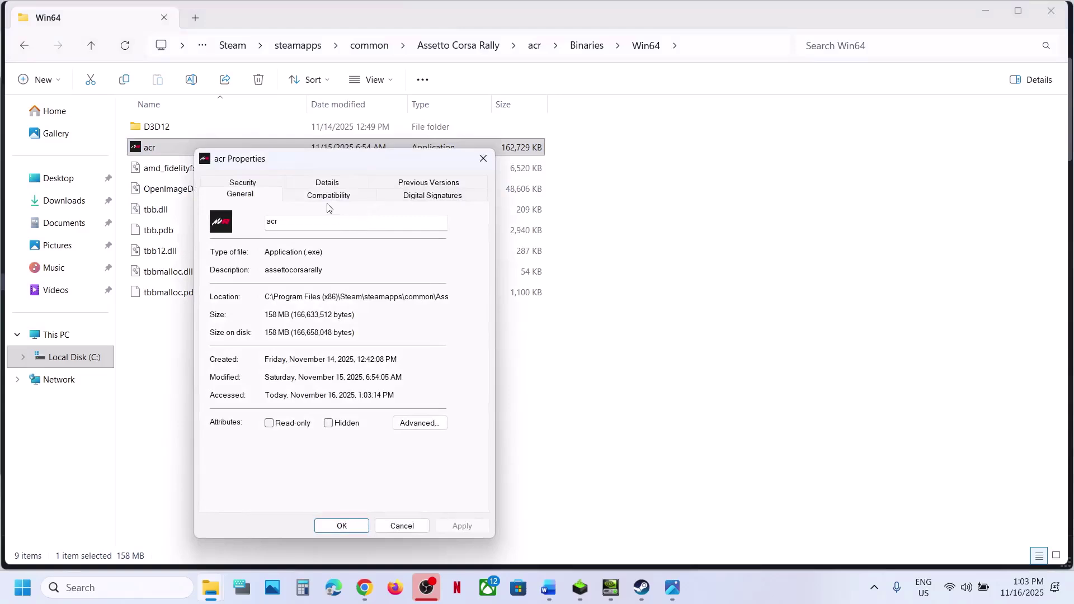
pyautogui.click(327, 197)
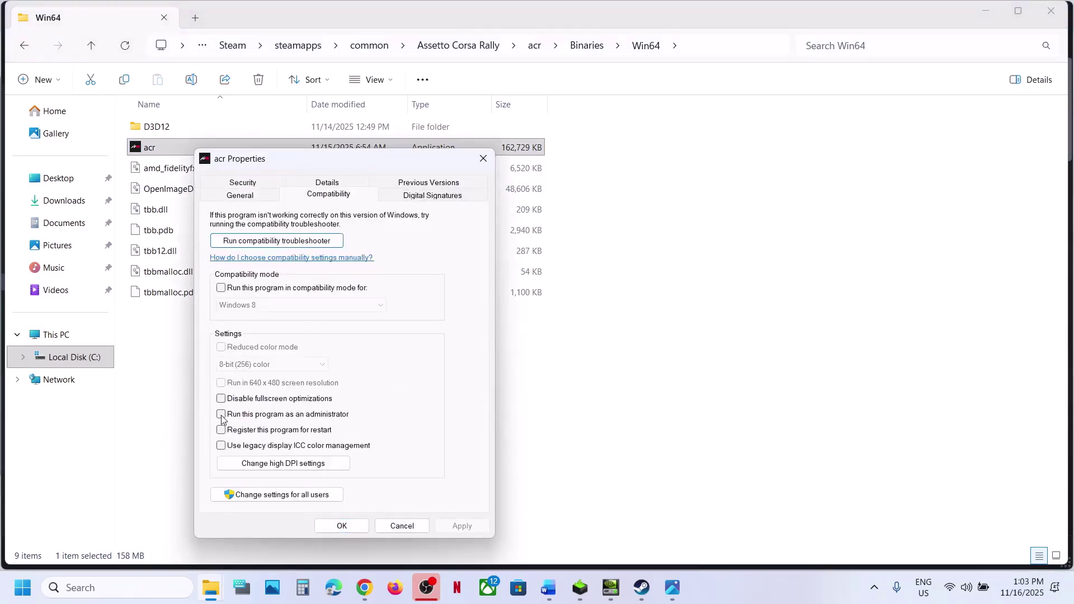
pyautogui.click(454, 527)
pyautogui.click(347, 529)
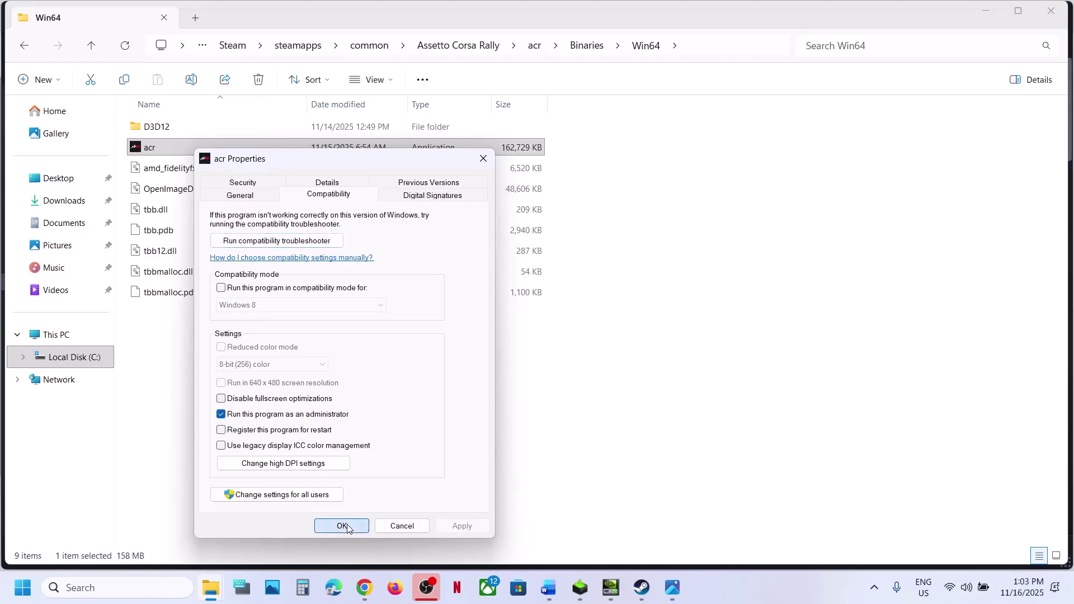
# - Try Windows 7 compatibility mode and the fullscreen optimizations option for acr, applying each change
pyautogui.rightClick(179, 151)
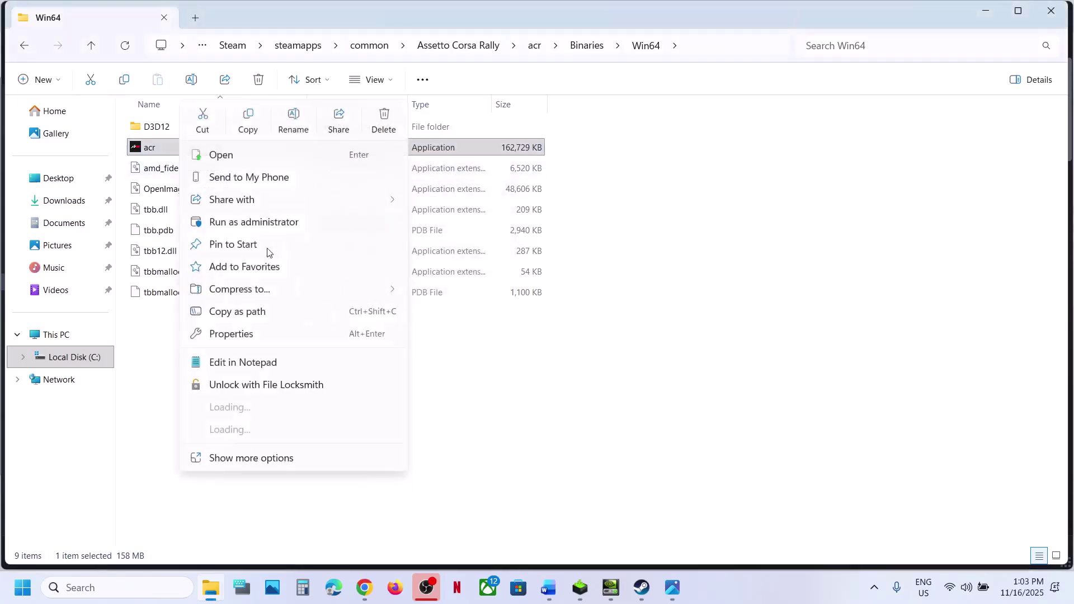
pyautogui.click(244, 334)
pyautogui.click(333, 195)
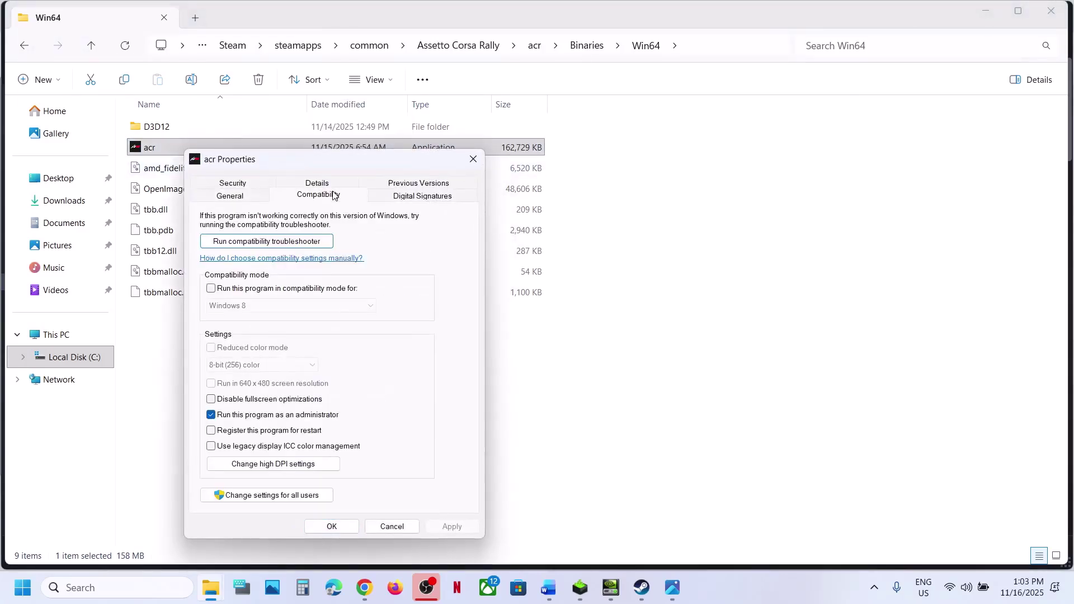
pyautogui.click(211, 289)
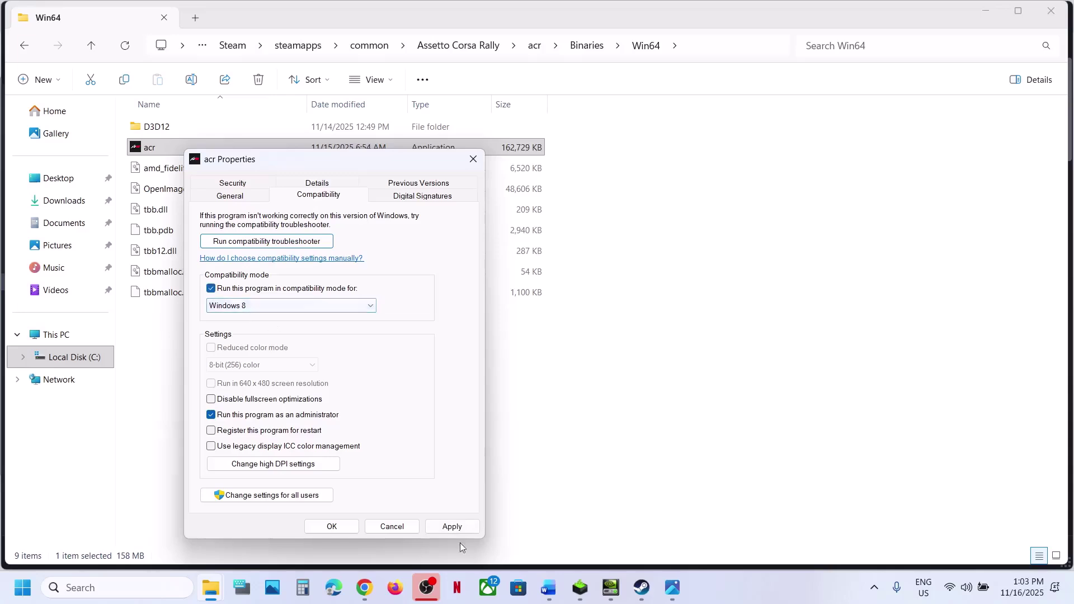
pyautogui.click(454, 529)
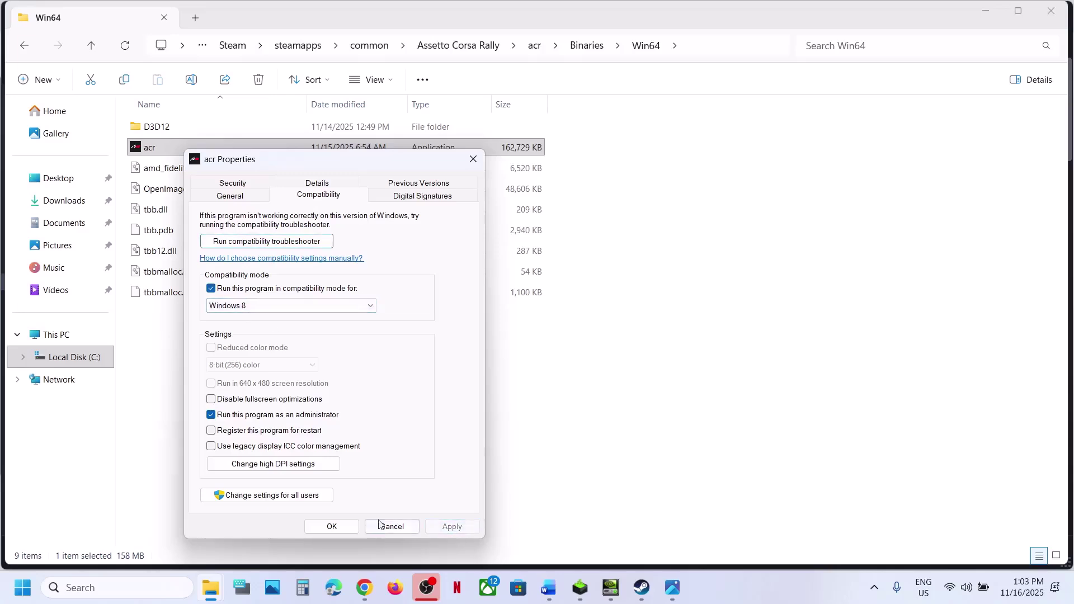
pyautogui.click(283, 307)
pyautogui.click(261, 345)
pyautogui.click(451, 527)
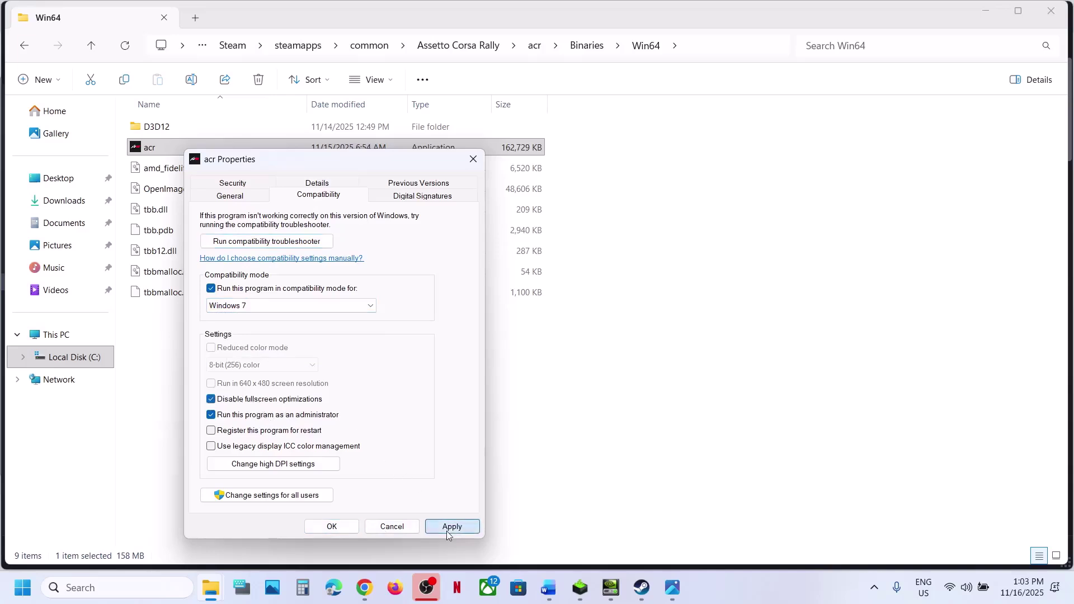
pyautogui.click(447, 531)
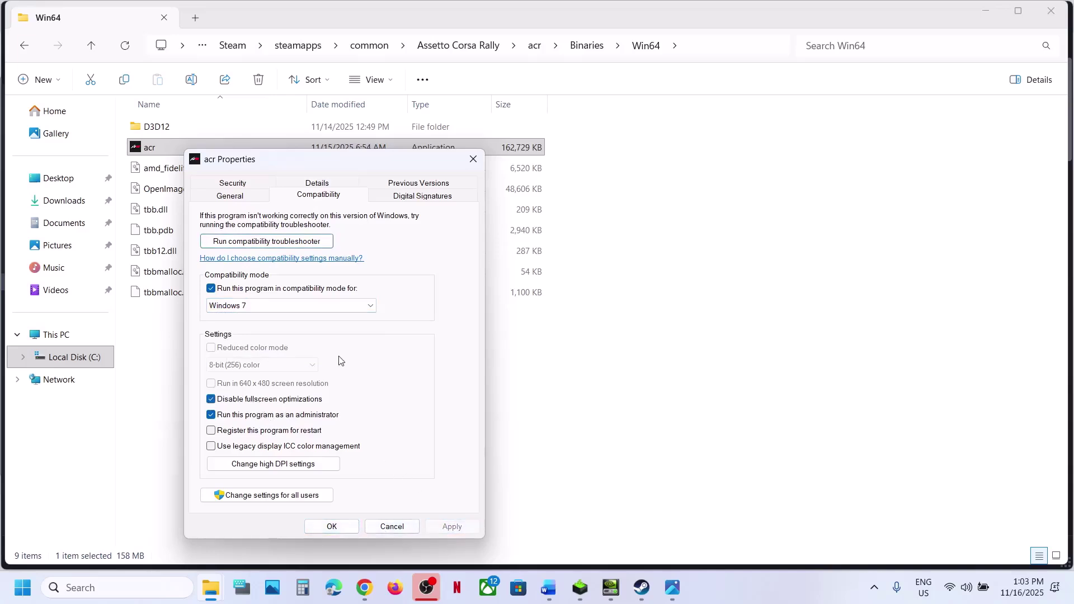
# - Clear compatibility mode and run-as-administrator, save, and close File Explorer
pyautogui.click(216, 292)
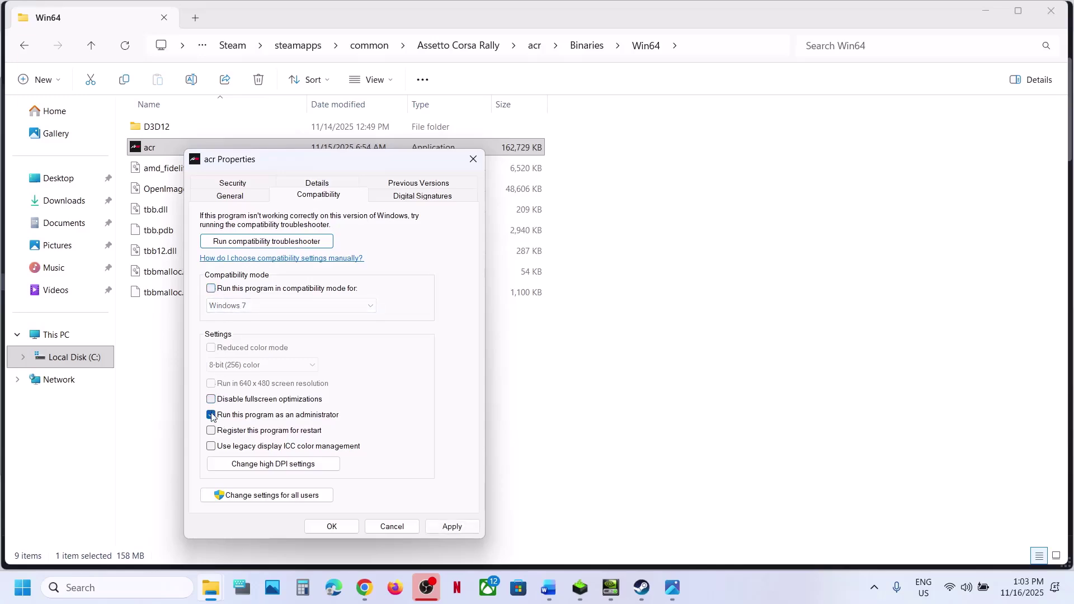
pyautogui.click(447, 527)
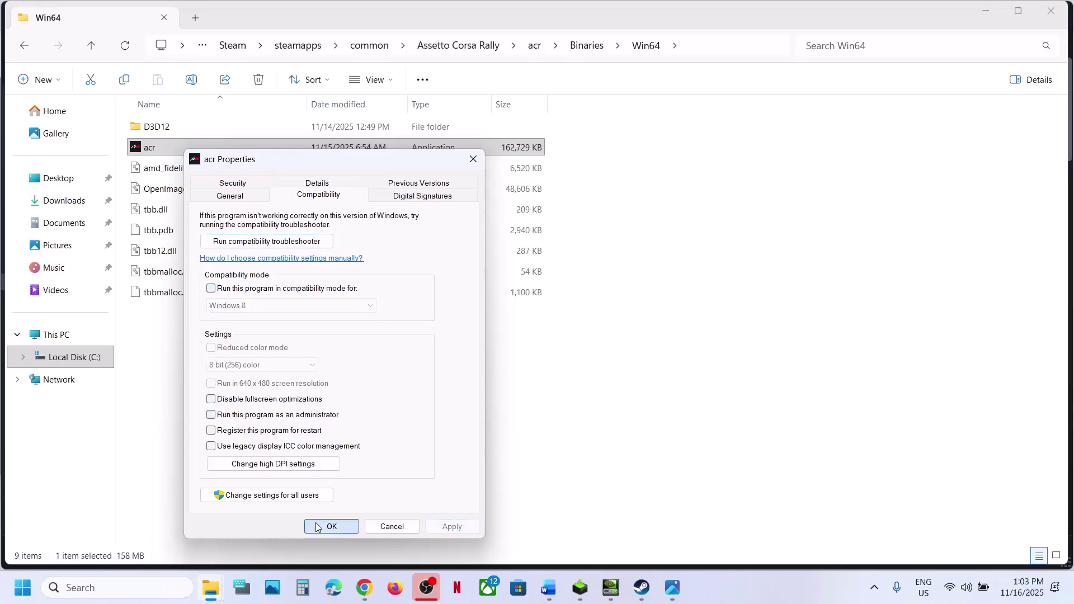
pyautogui.click(332, 526)
pyautogui.click(1052, 7)
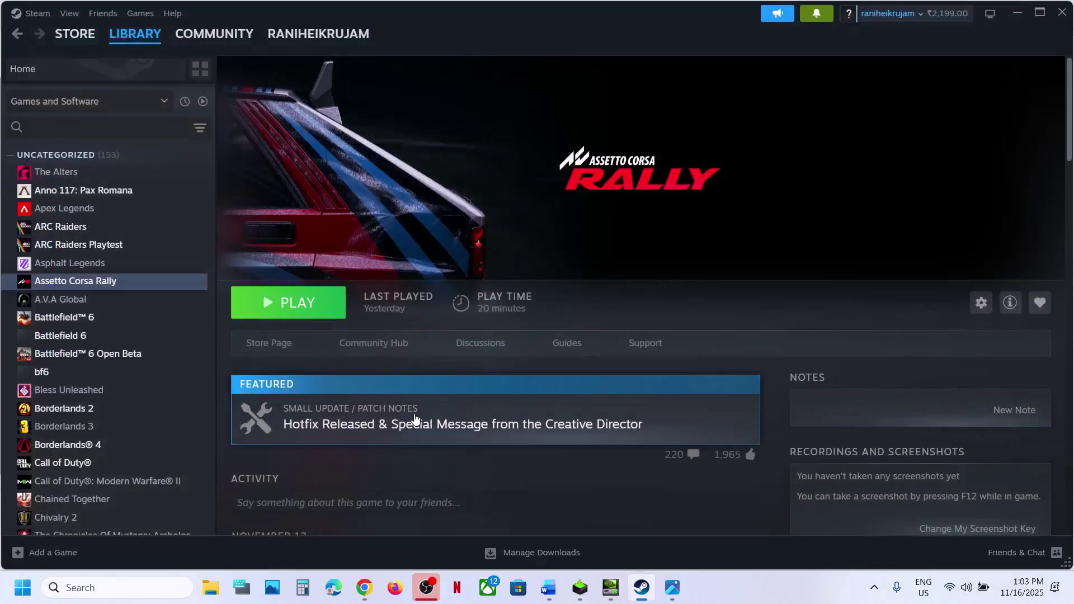
# - Reach Windows Security's Ransomware protection and approve allowing an app through Controlled folder access
pyautogui.click(549, 587)
pyautogui.scroll(-5, 451, 388)
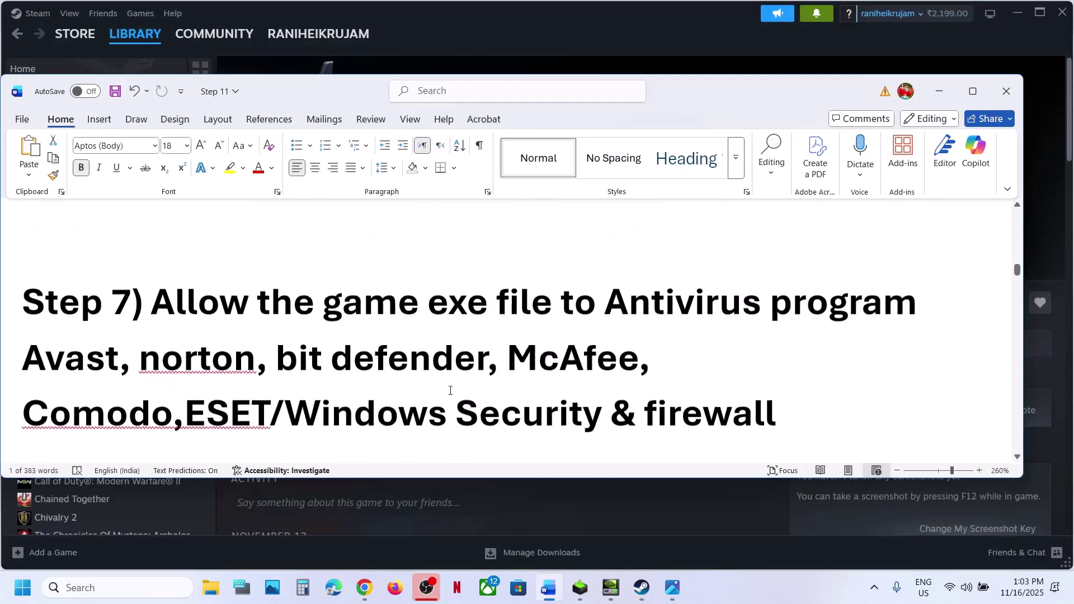
pyautogui.press('super+Down')
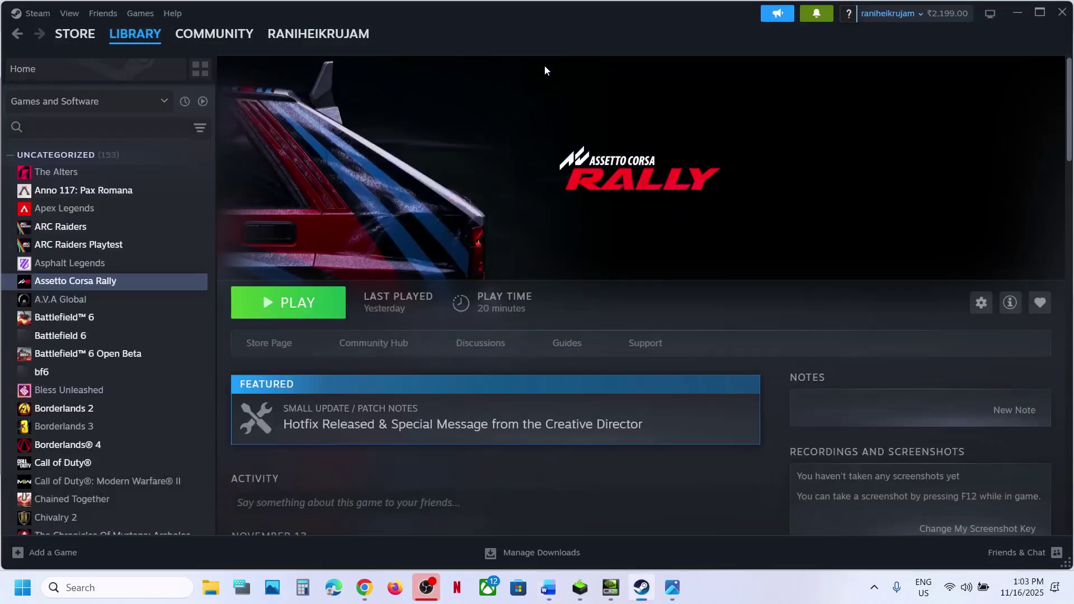
pyautogui.press('super+i')
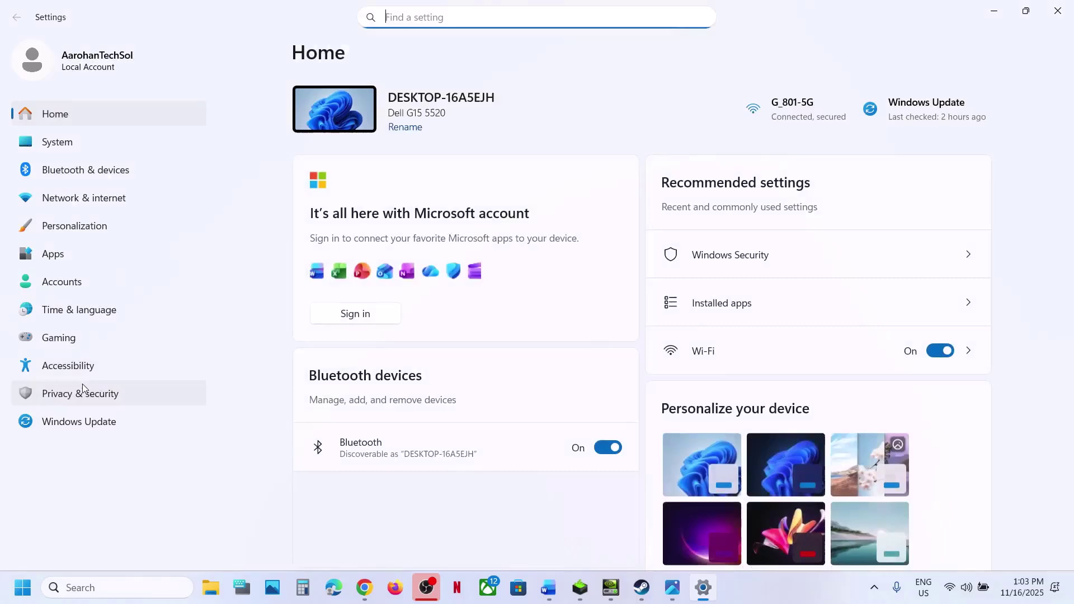
pyautogui.click(82, 387)
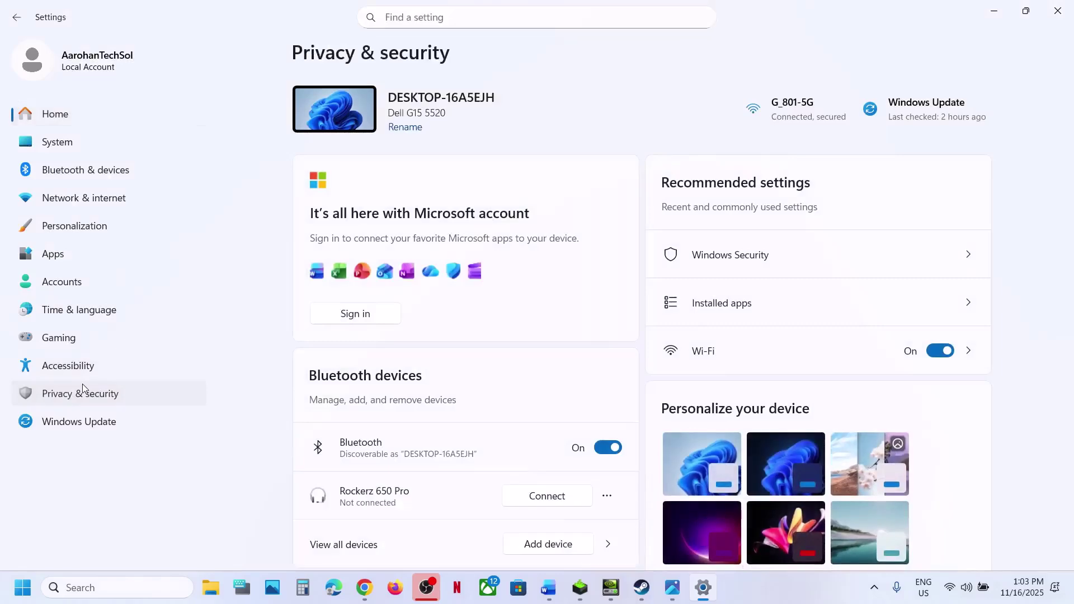
pyautogui.click(448, 150)
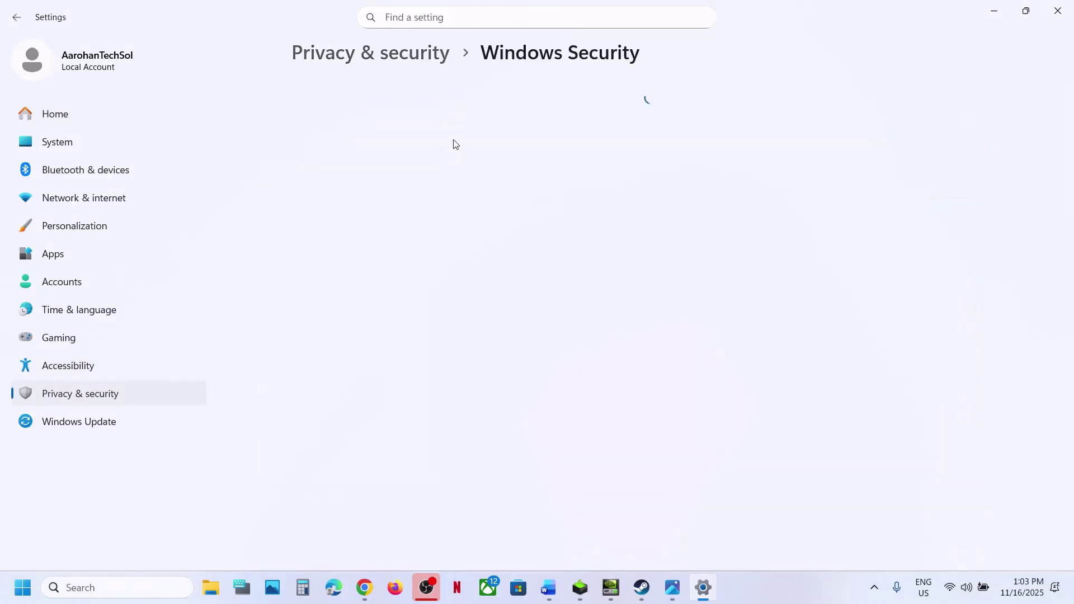
pyautogui.click(390, 201)
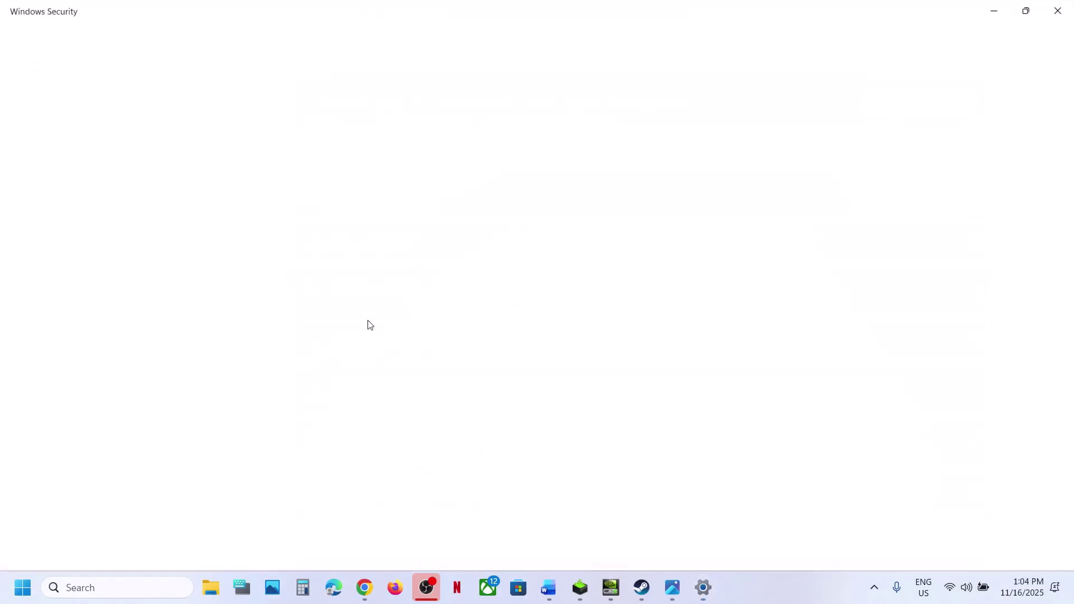
pyautogui.scroll(-3, 358, 391)
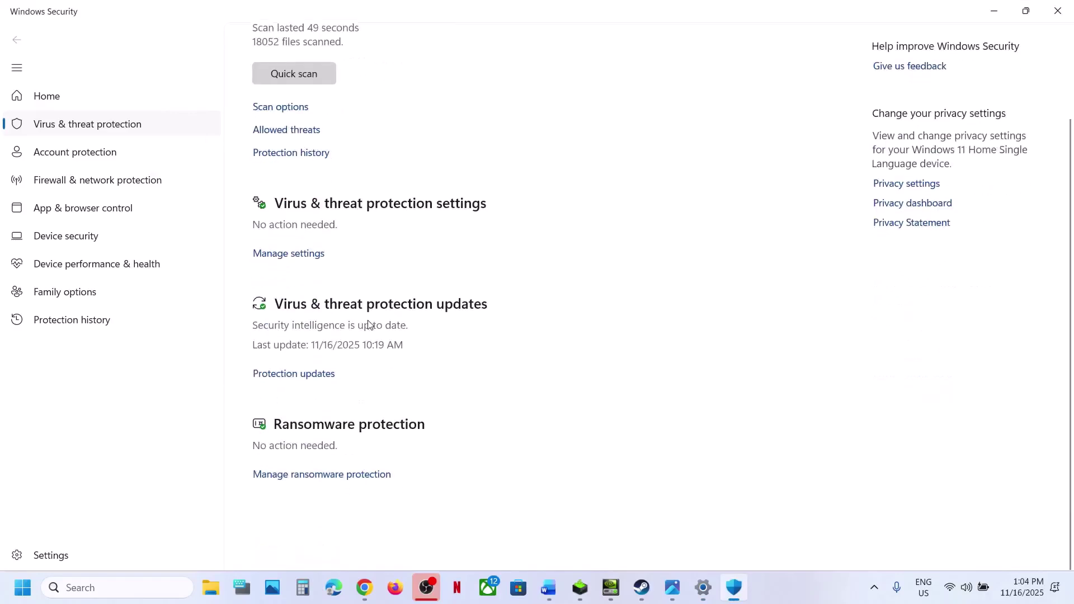
pyautogui.click(338, 516)
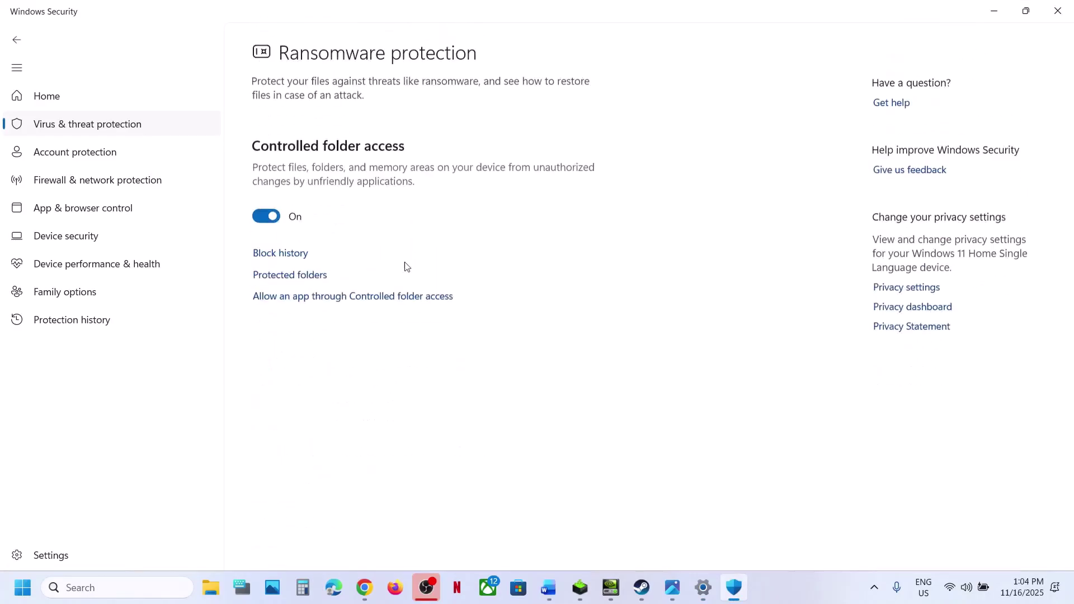
pyautogui.click(338, 293)
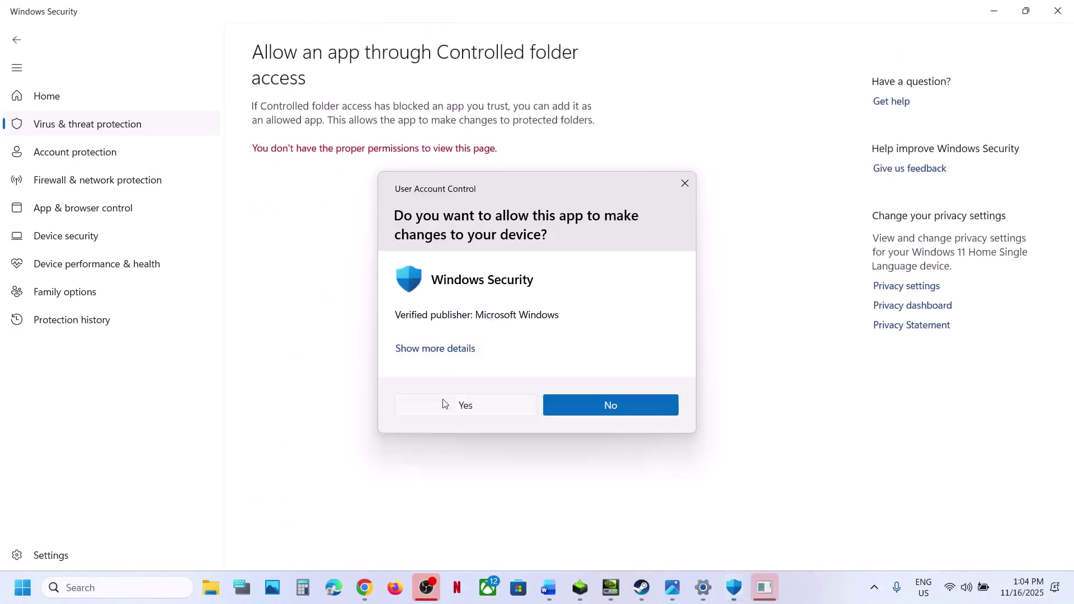
pyautogui.click(445, 403)
pyautogui.scroll(-3, 381, 123)
# - Add acr from Assetto Corsa Rally\acr\Binaries\Win64 as an allowed app
pyautogui.click(333, 56)
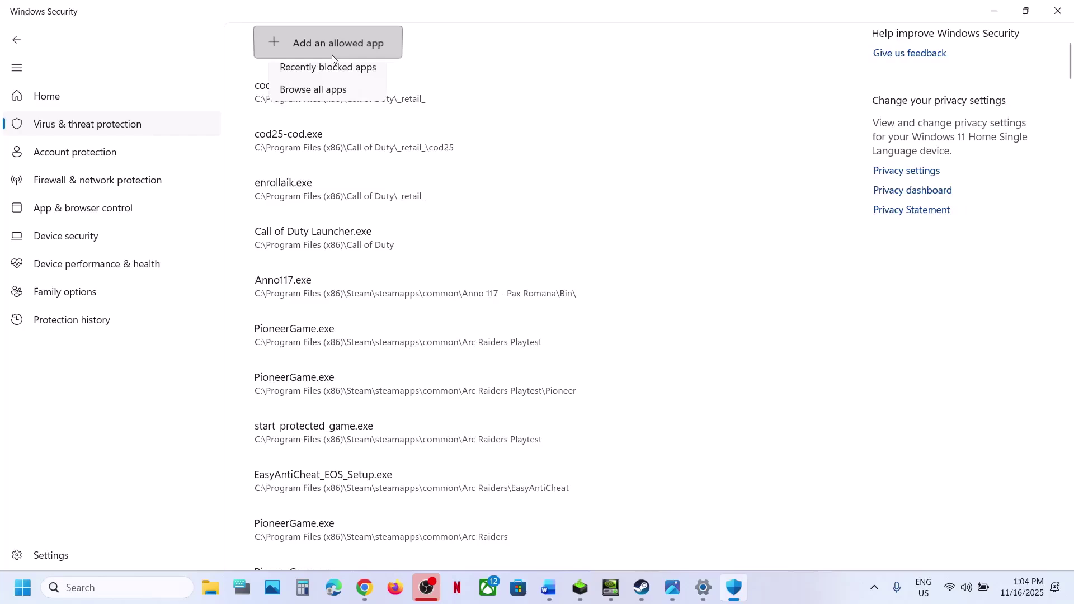
pyautogui.click(332, 98)
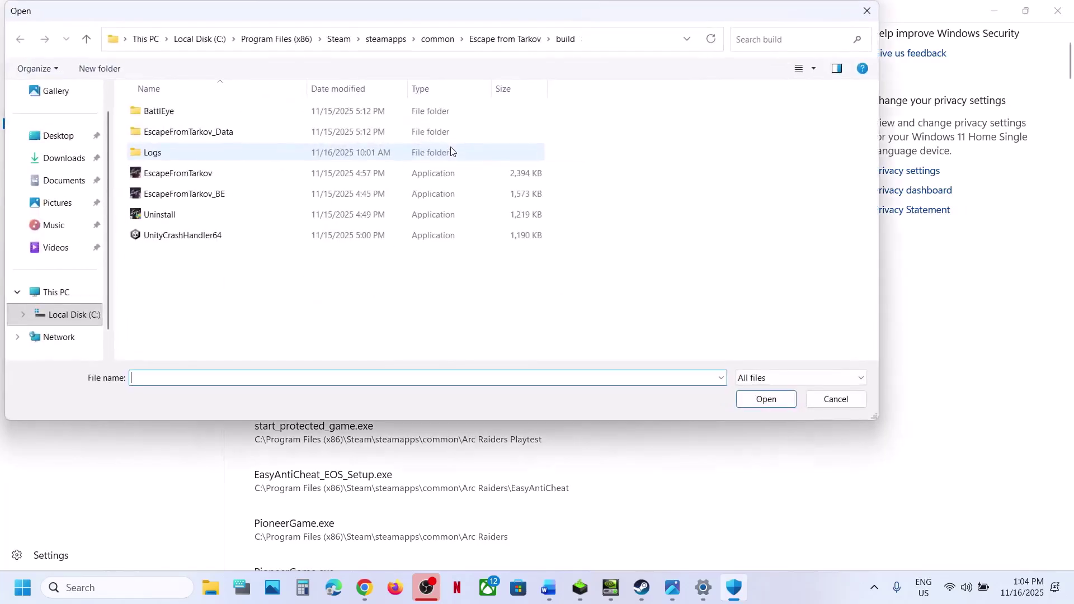
pyautogui.click(436, 42)
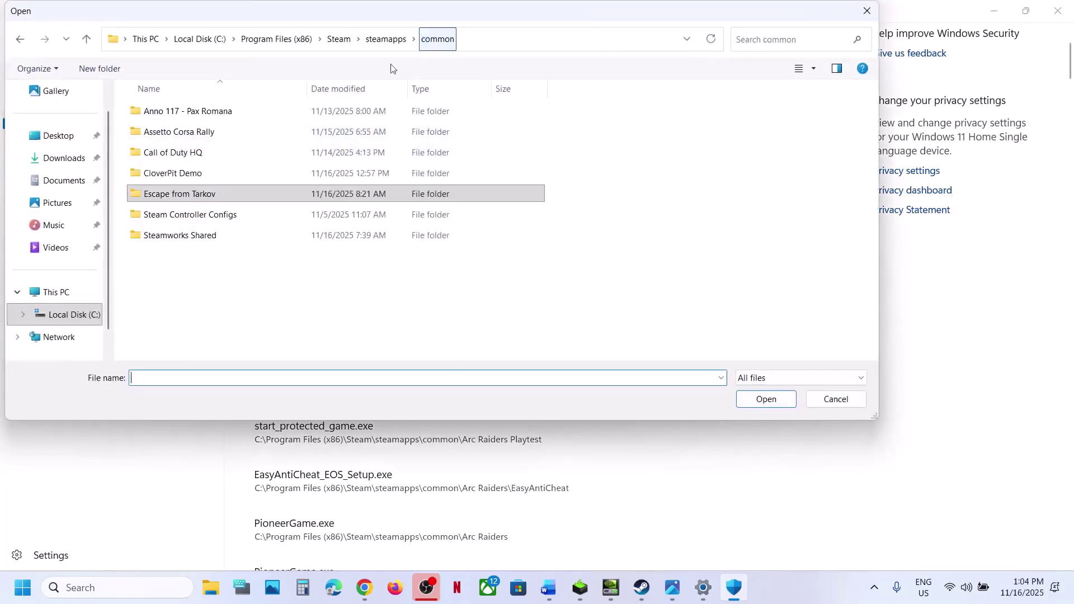
pyautogui.doubleClick(197, 135)
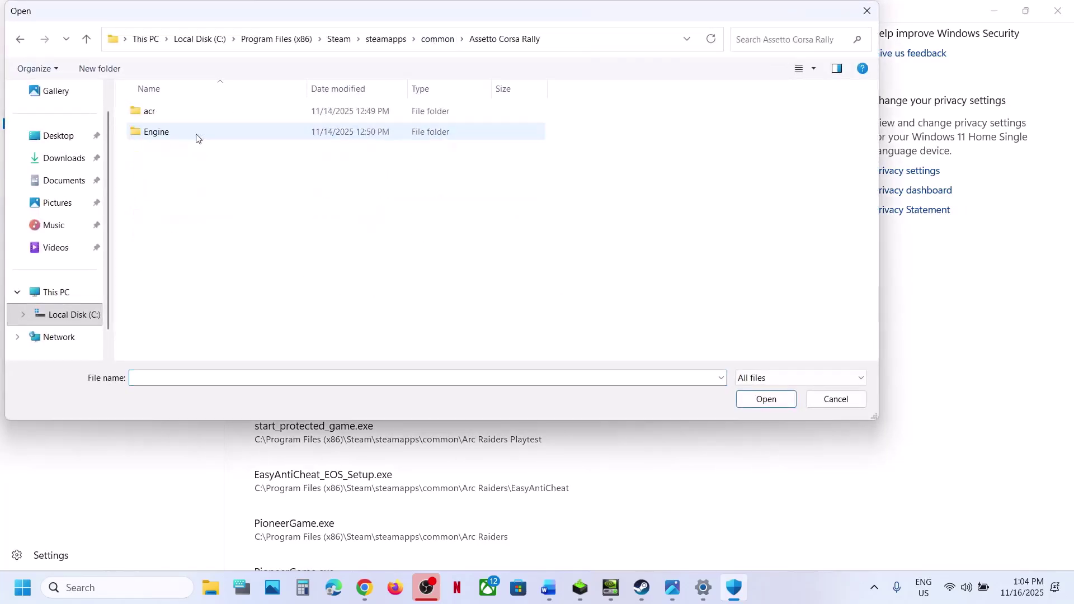
pyautogui.doubleClick(168, 113)
pyautogui.doubleClick(169, 114)
pyautogui.doubleClick(170, 116)
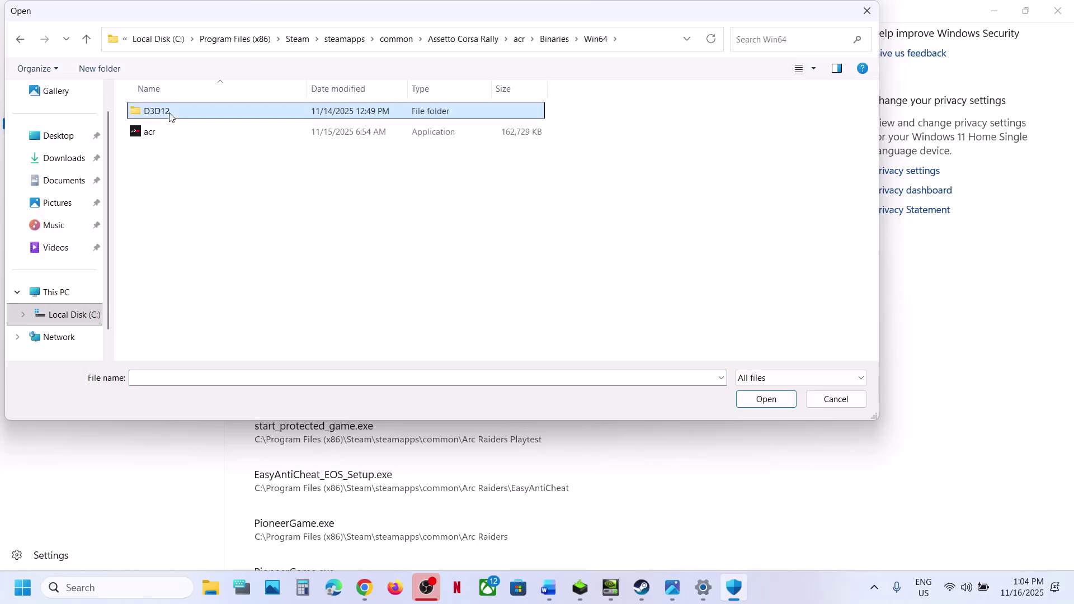
pyautogui.click(167, 134)
pyautogui.click(750, 403)
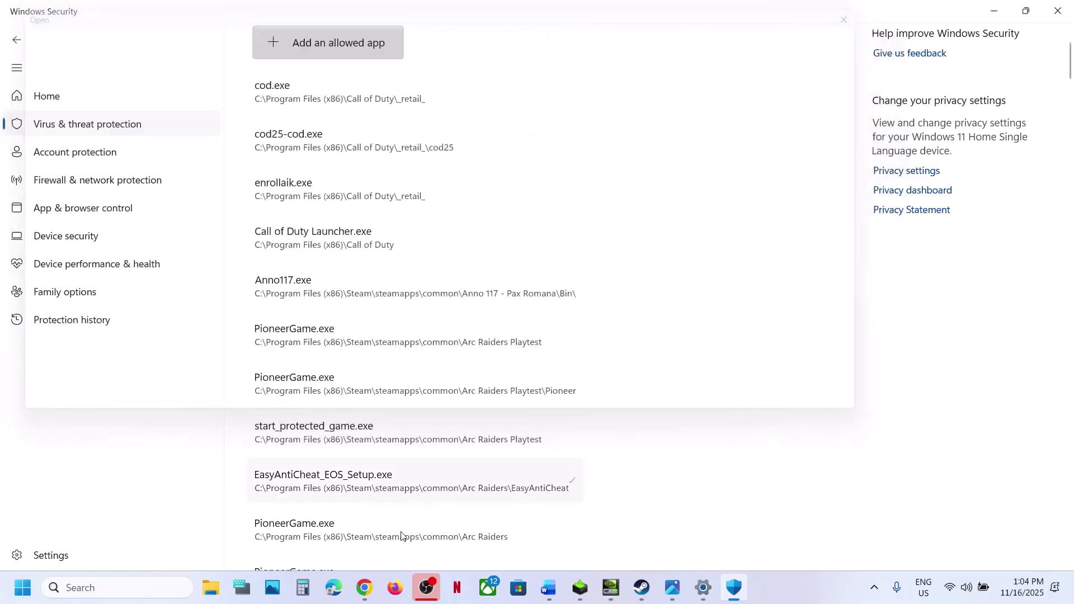
# - Open Control Panel's Windows Defender Firewall settings under System and Security
pyautogui.click(164, 593)
pyautogui.write('contro')
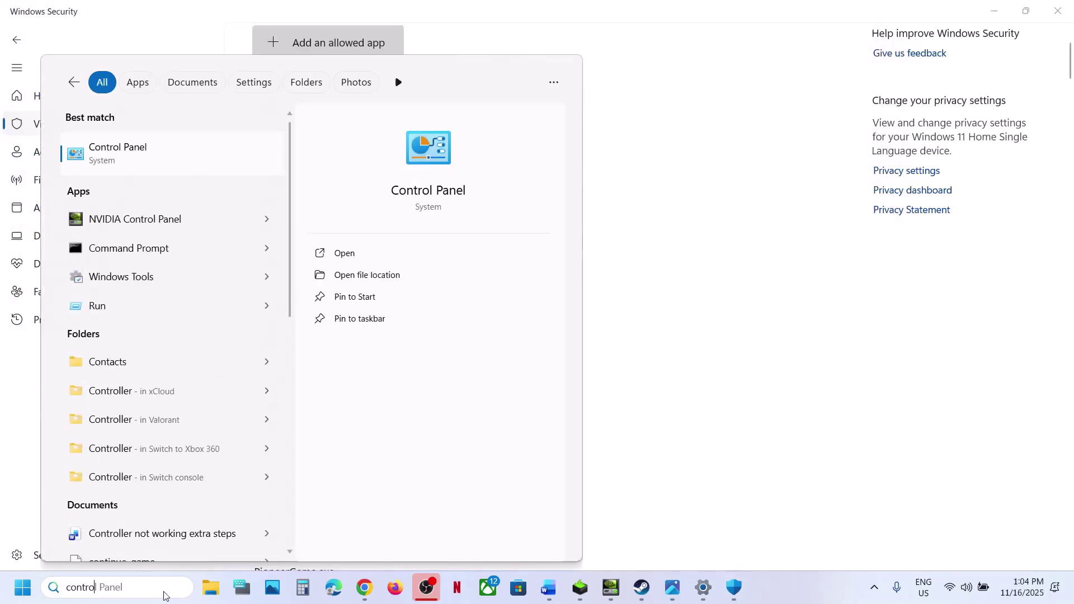
pyautogui.press('Return')
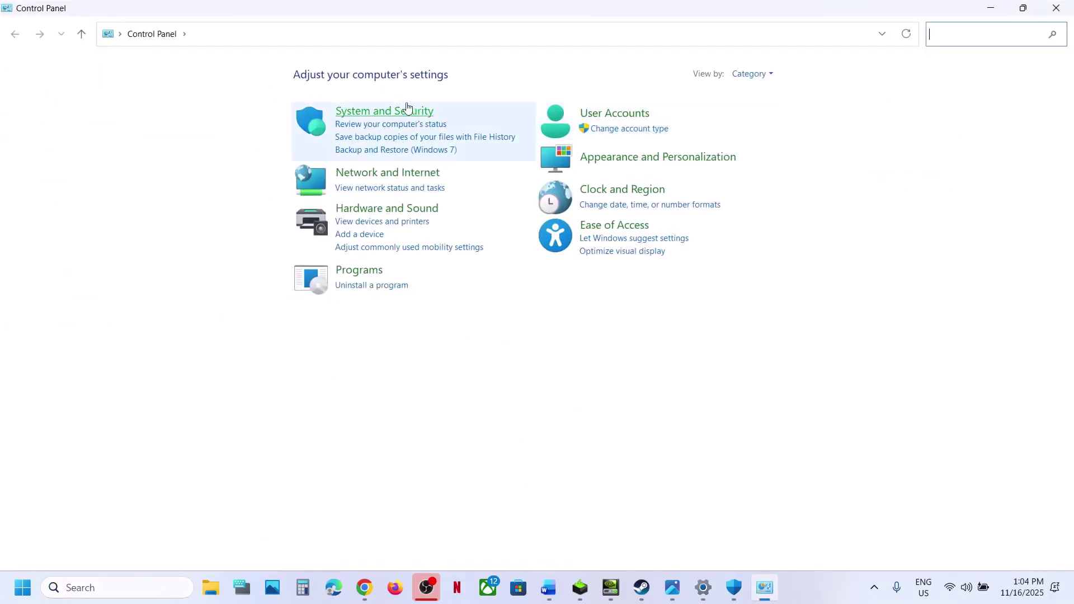
pyautogui.click(407, 111)
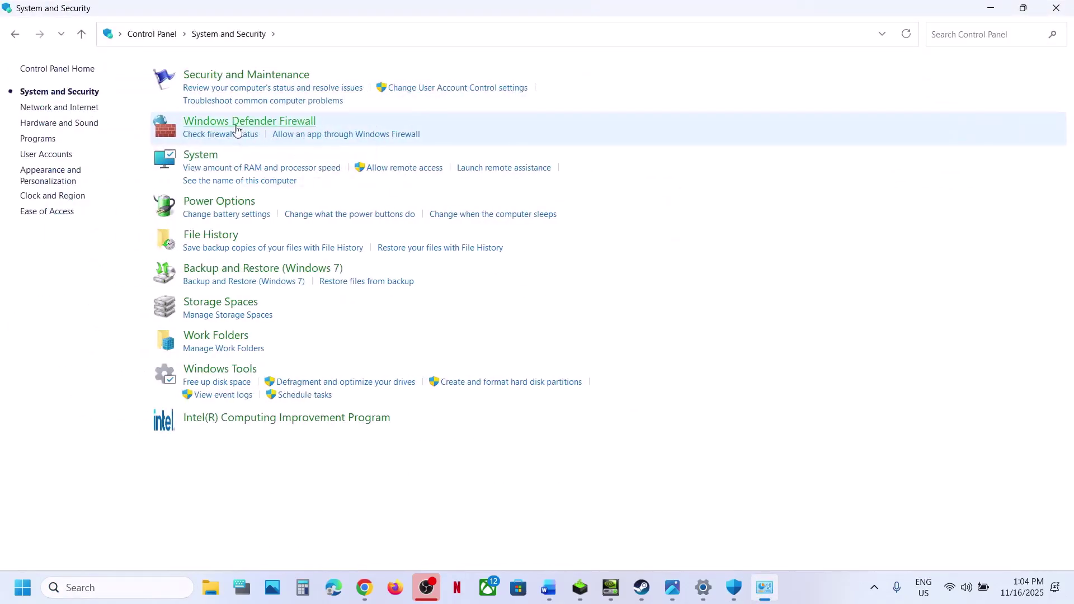
pyautogui.click(247, 122)
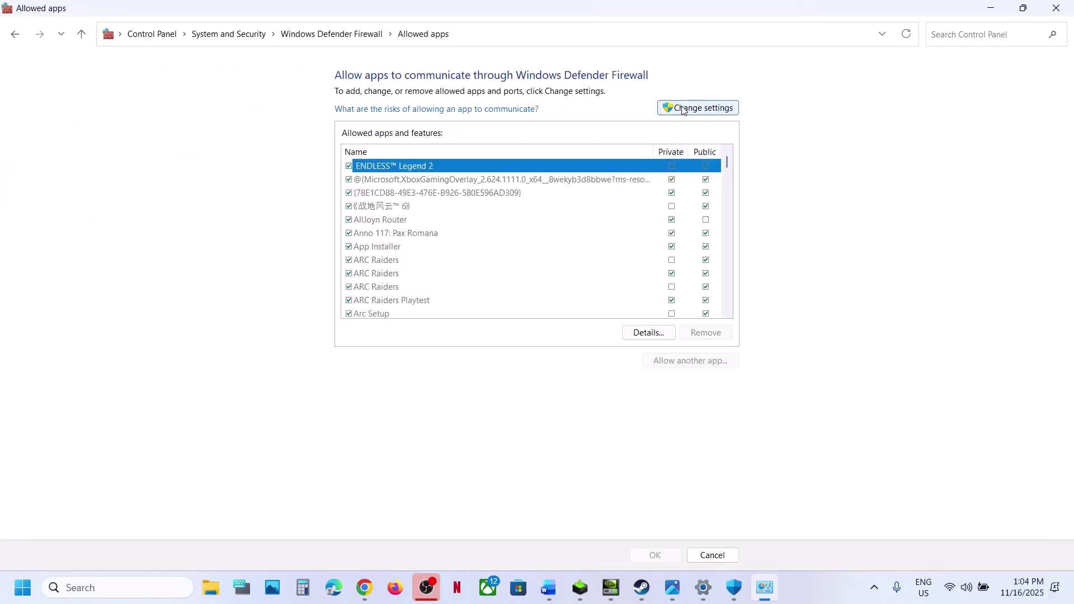
# - Allow Assetto Corsa Rally\acr\Binaries\Win64\acr through the firewall; it is already an exception
pyautogui.click(698, 108)
pyautogui.click(692, 362)
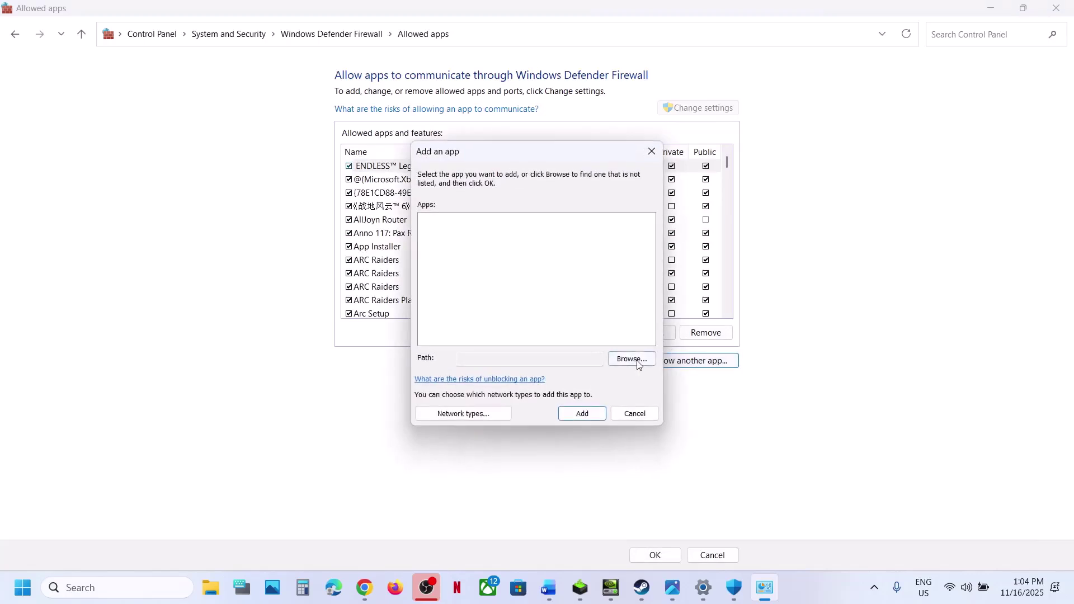
pyautogui.click(622, 358)
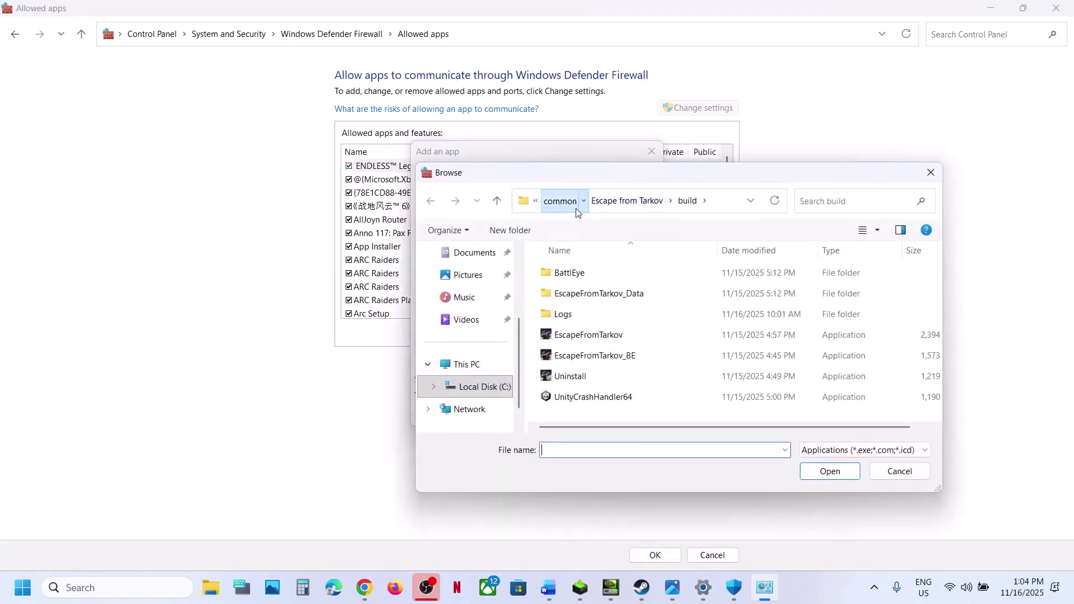
pyautogui.click(575, 207)
pyautogui.doubleClick(614, 294)
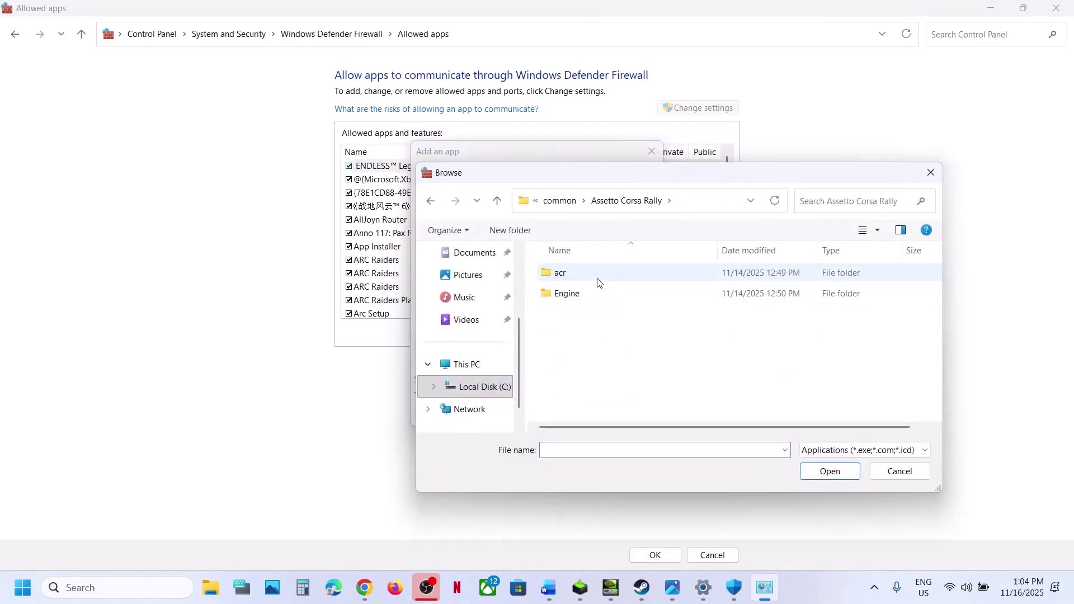
pyautogui.doubleClick(598, 278)
pyautogui.doubleClick(599, 279)
pyautogui.doubleClick(599, 274)
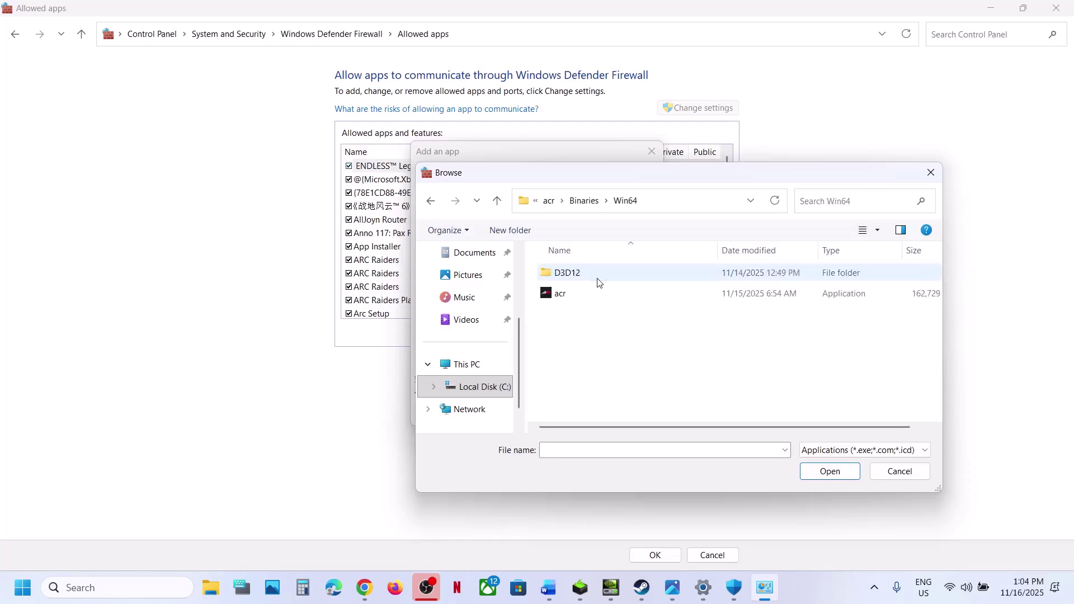
pyautogui.click(595, 293)
pyautogui.click(829, 471)
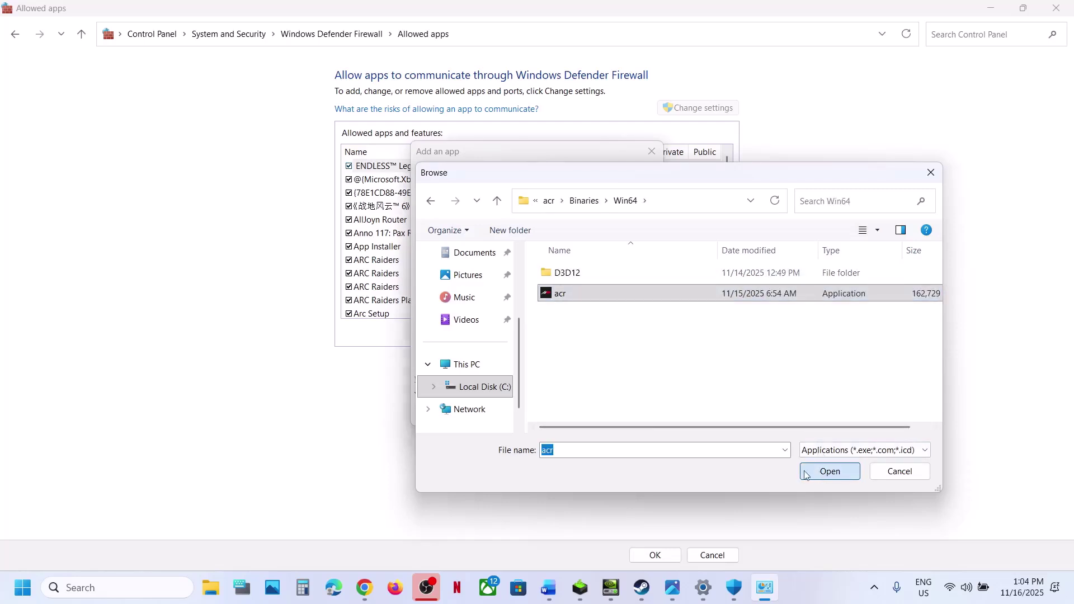
pyautogui.click(580, 416)
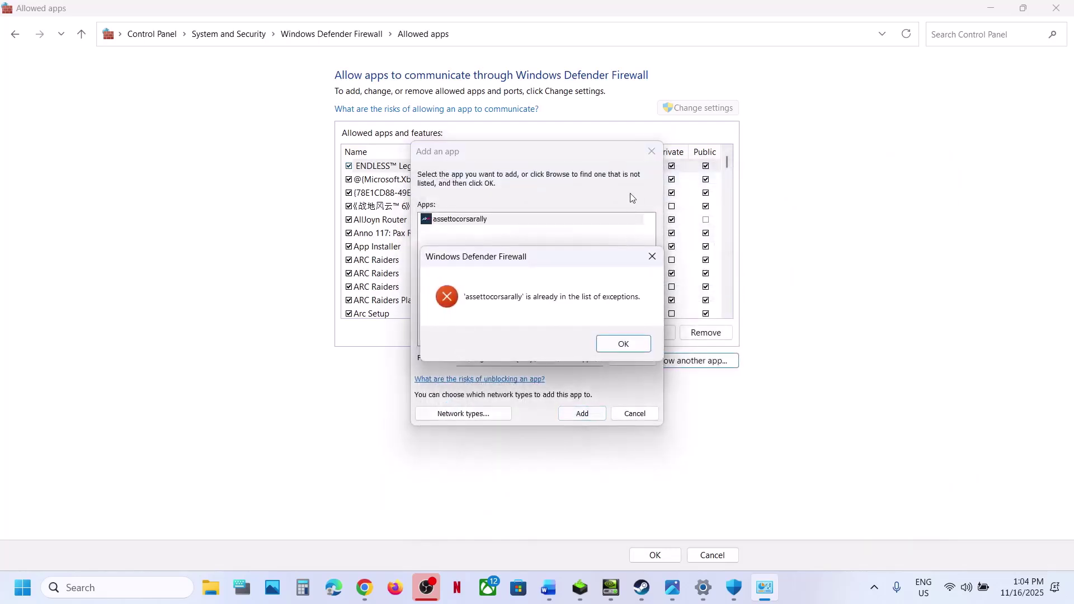
pyautogui.click(622, 345)
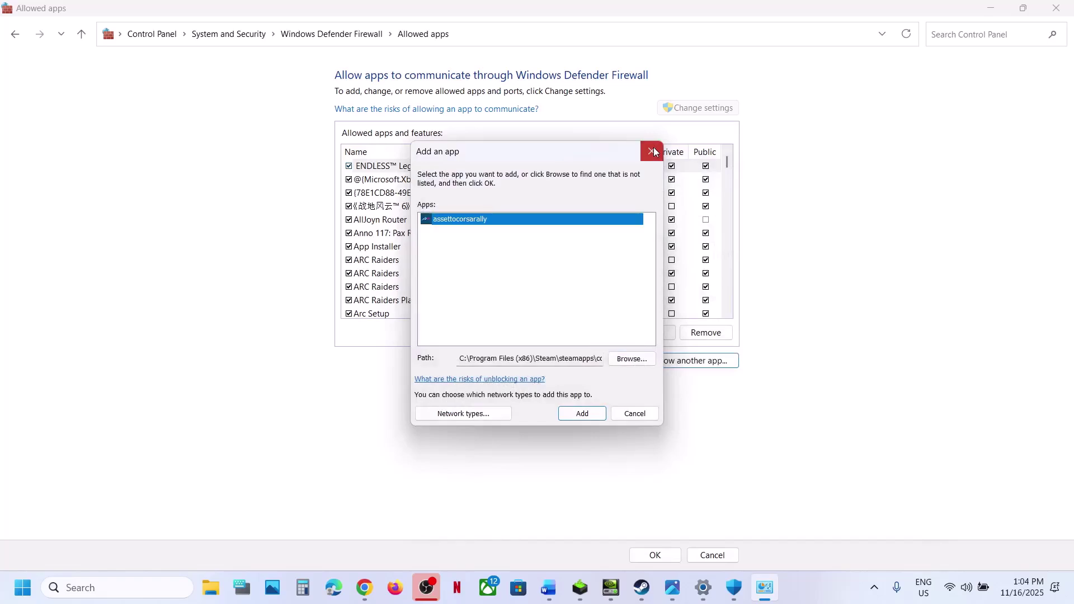
# - Close the add-app dialog, the firewall window, Windows Security and Settings
pyautogui.click(653, 151)
pyautogui.click(1062, 13)
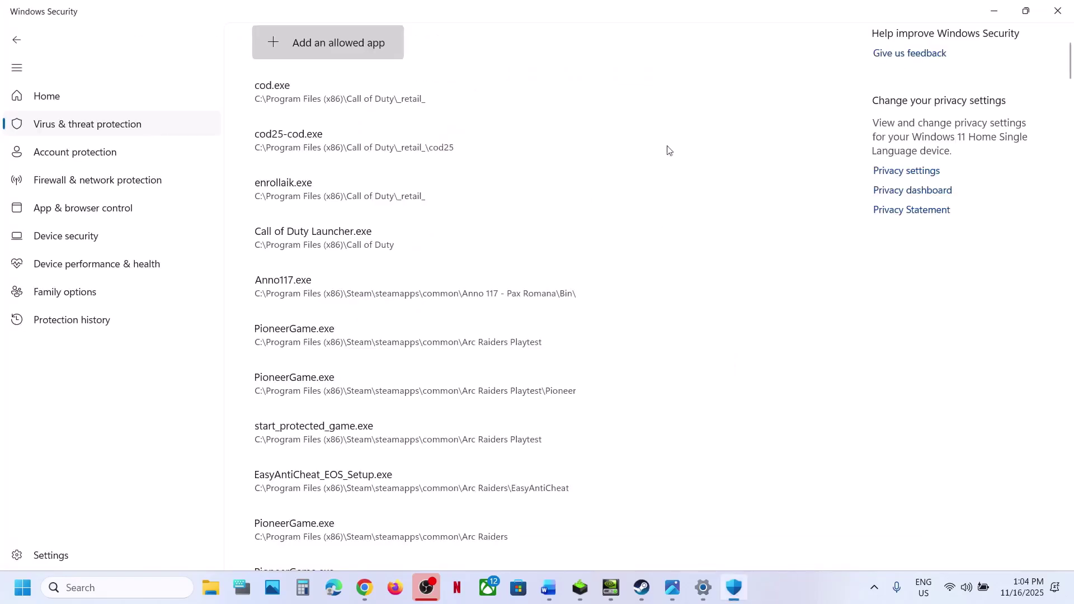
pyautogui.click(1060, 11)
pyautogui.click(1066, 10)
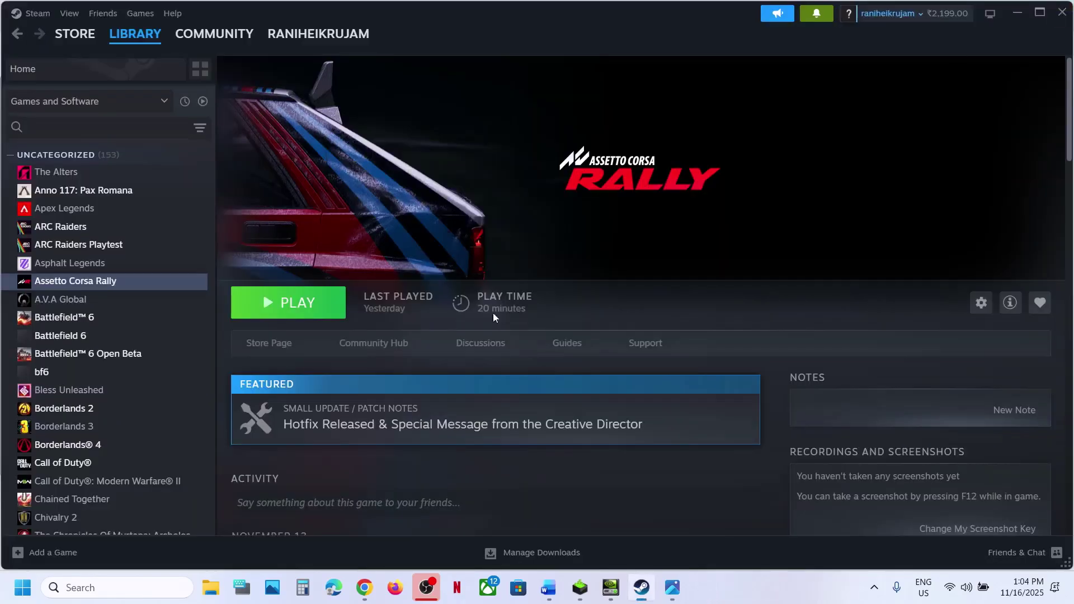
# - Highlight the antivirus programs listed in Step 7 of the notes document
pyautogui.click(549, 588)
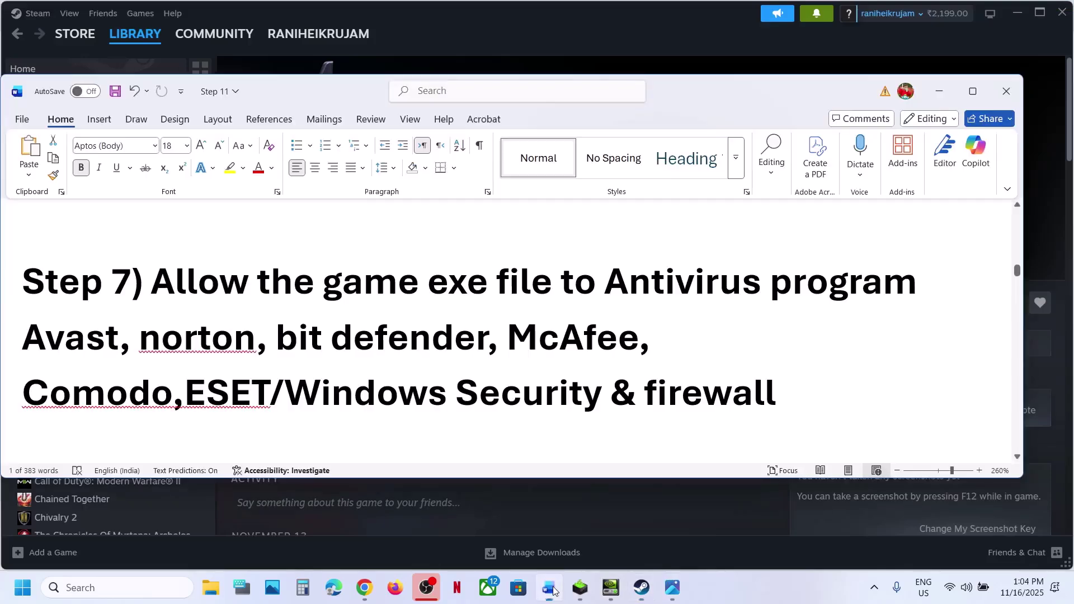
pyautogui.click(169, 340)
pyautogui.moveTo(160, 340); pyautogui.dragTo(783, 400)
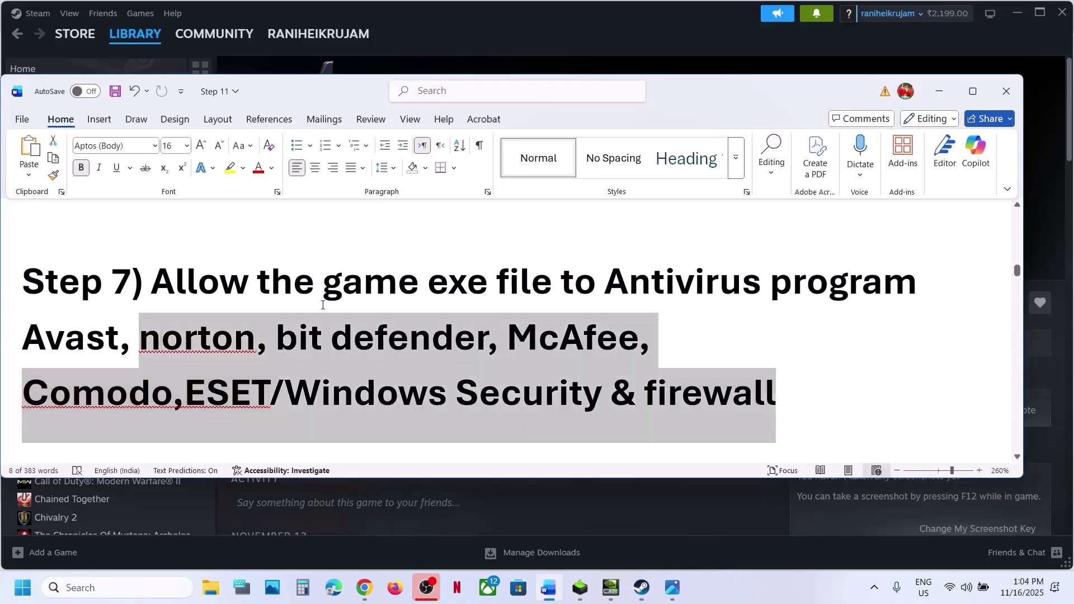
pyautogui.scroll(-5, 322, 305)
pyautogui.click(497, 7)
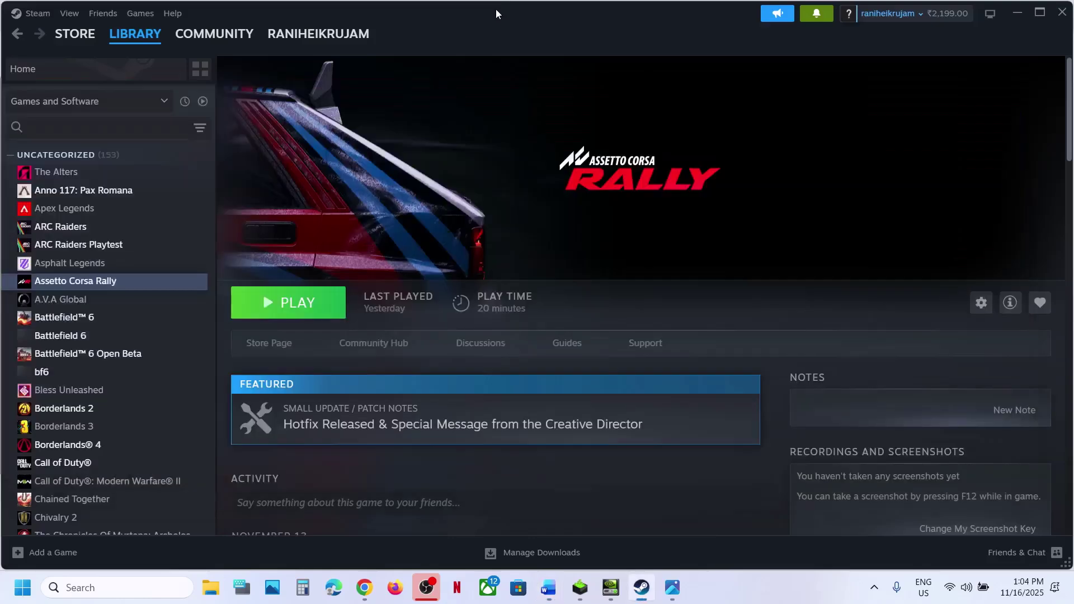
pyautogui.rightClick(143, 282)
pyautogui.click(200, 386)
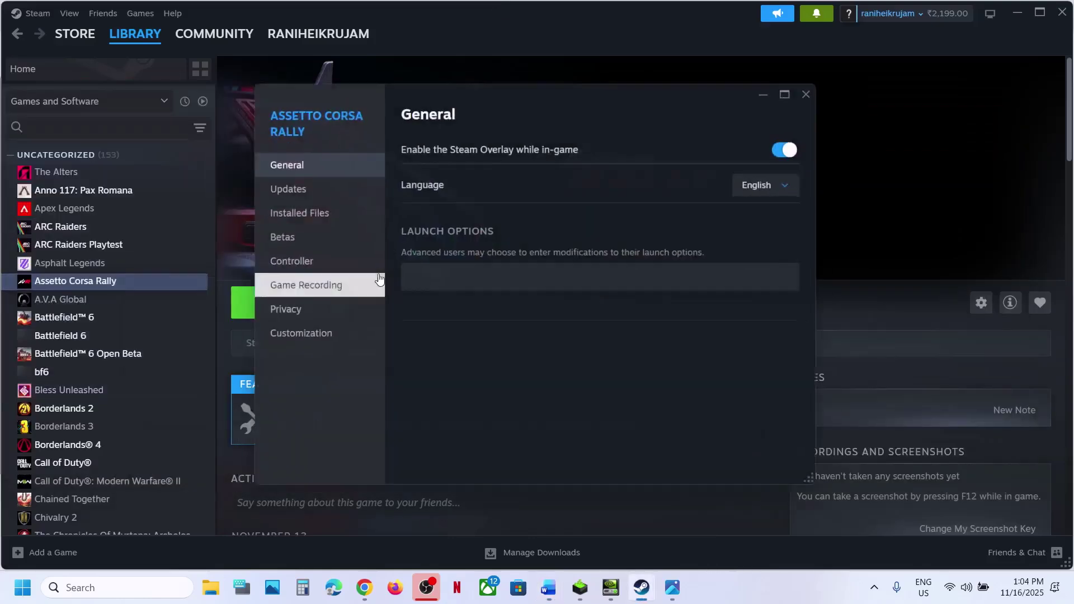
pyautogui.click(286, 211)
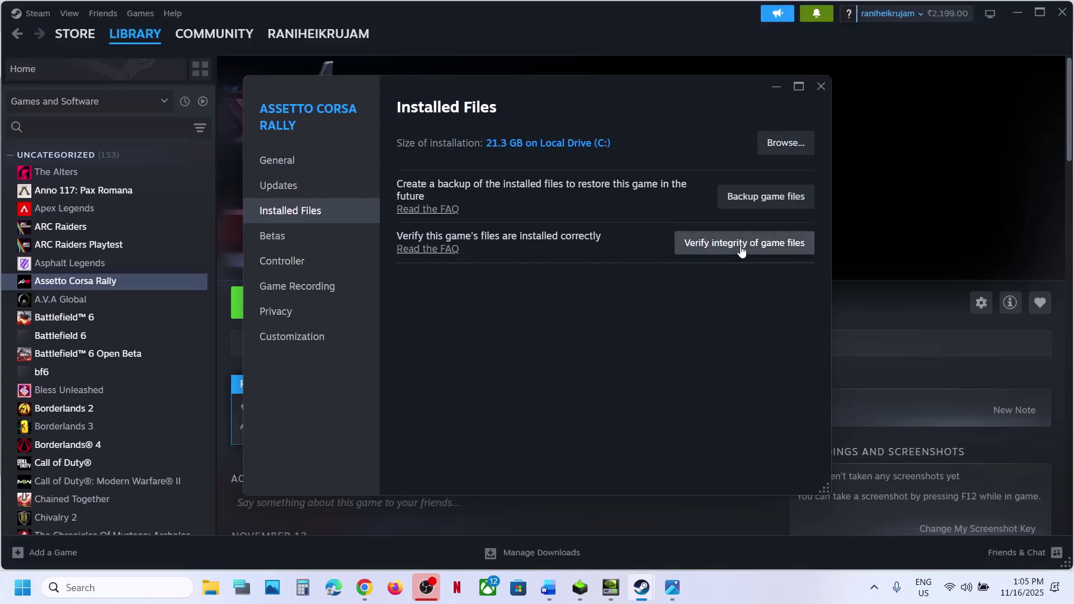
pyautogui.click(821, 86)
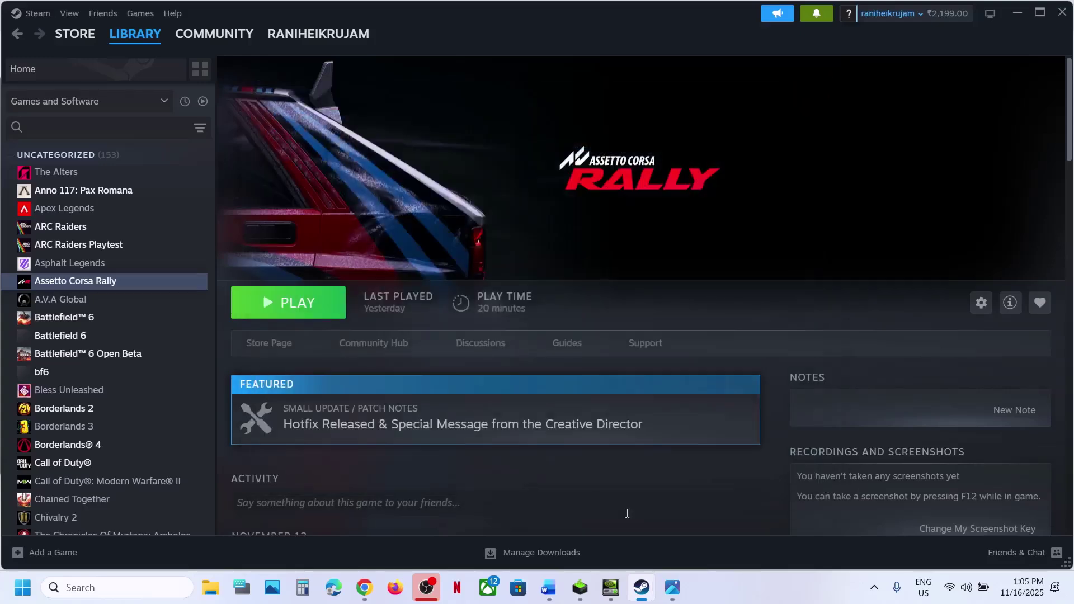
pyautogui.click(548, 588)
# - Open NVIDIA's driver page and search drivers for the GeForce RTX 3050 Laptop GPU on Windows 11
pyautogui.scroll(-6, 424, 399)
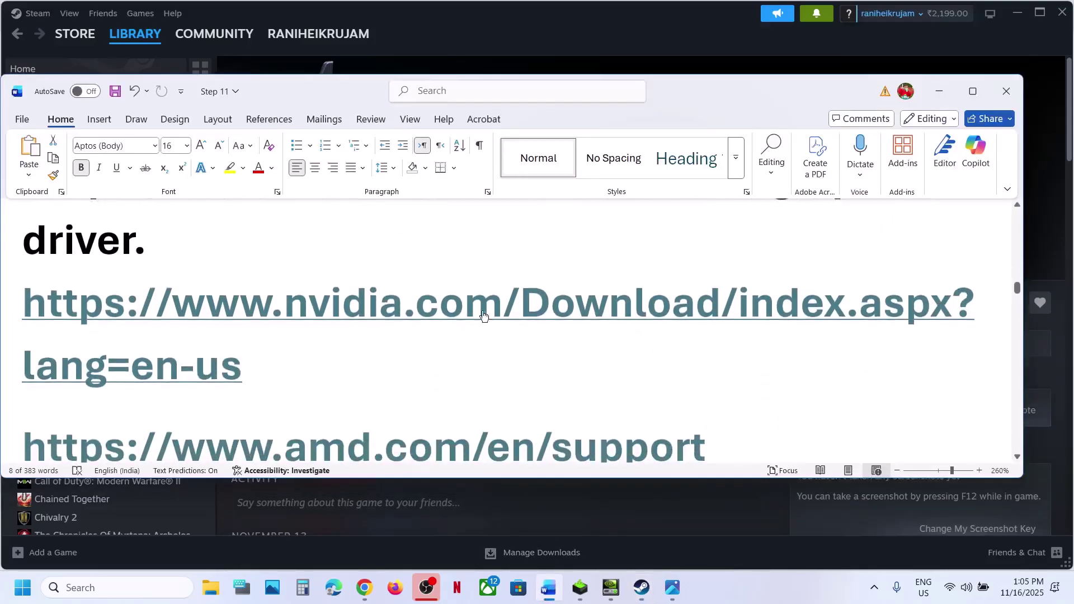
pyautogui.keyDown('ctrl'); pyautogui.click(452, 310); pyautogui.keyUp('ctrl')
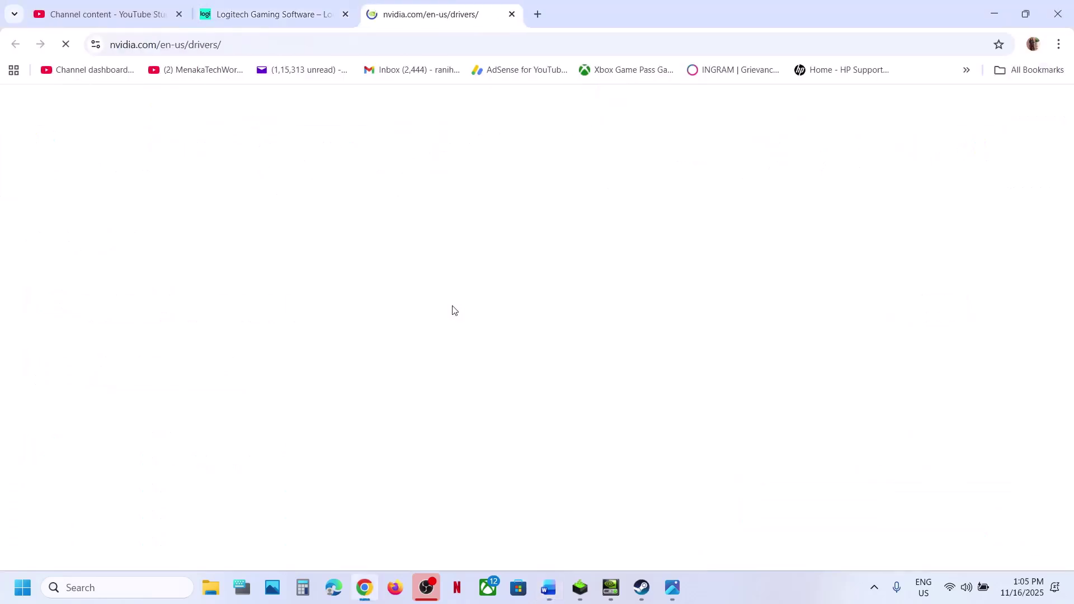
pyautogui.scroll(-5, 292, 413)
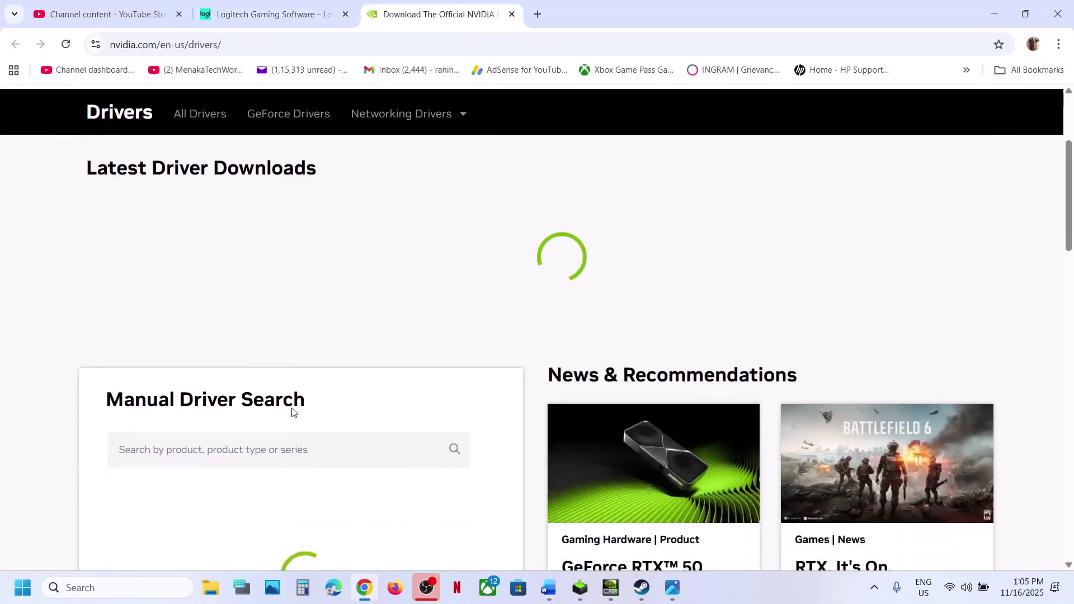
pyautogui.scroll(-1, 227, 296)
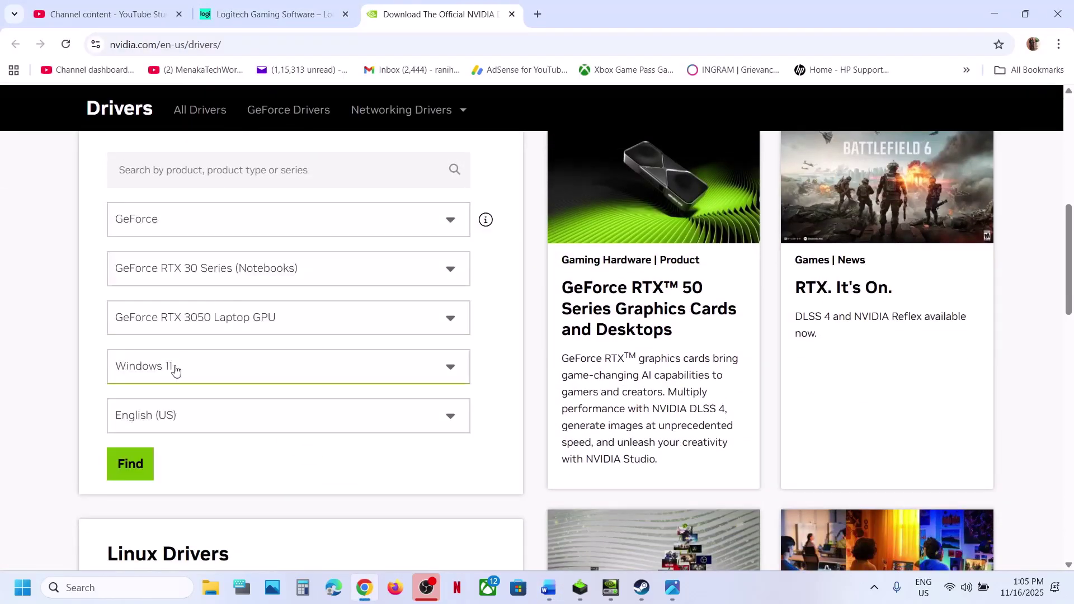
pyautogui.click(137, 475)
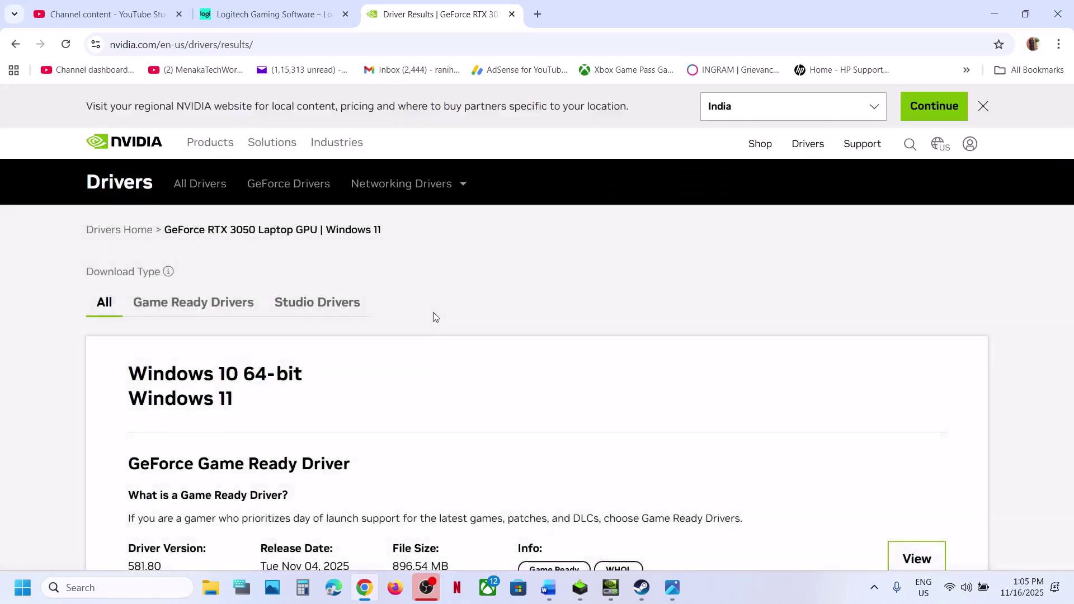
# - Download the GeForce Game Ready Driver 581.80 and launch its installer
pyautogui.rightClick(433, 312)
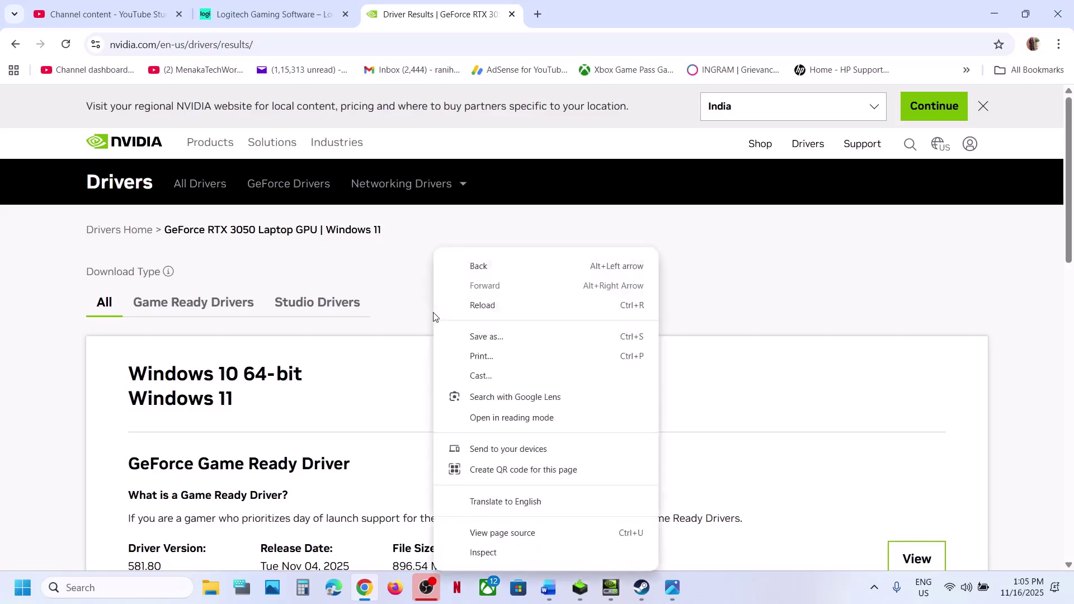
pyautogui.click(344, 407)
pyautogui.scroll(-2, 344, 407)
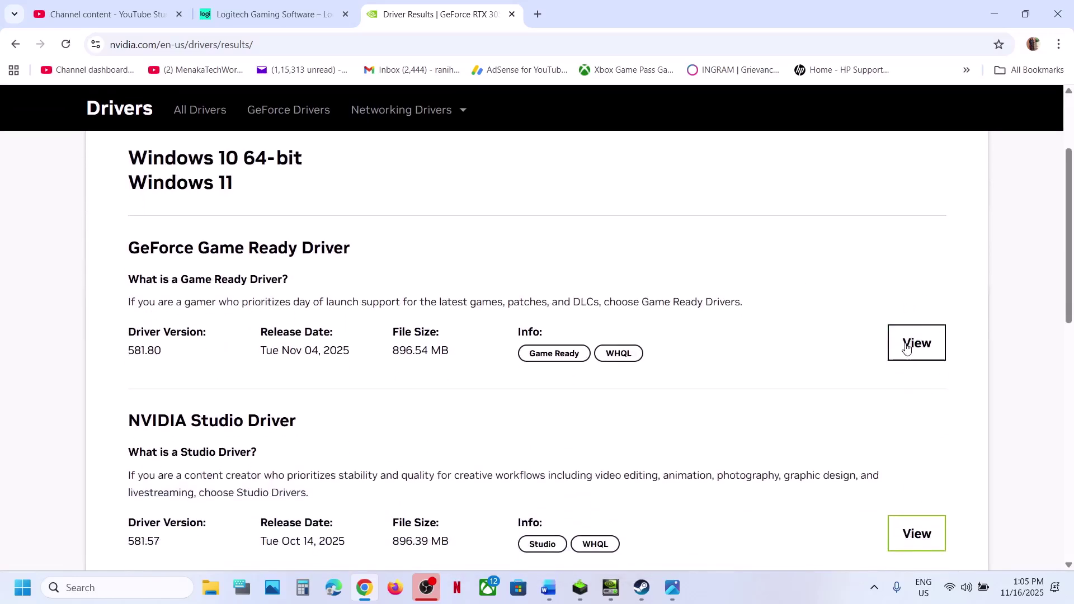
pyautogui.click(906, 343)
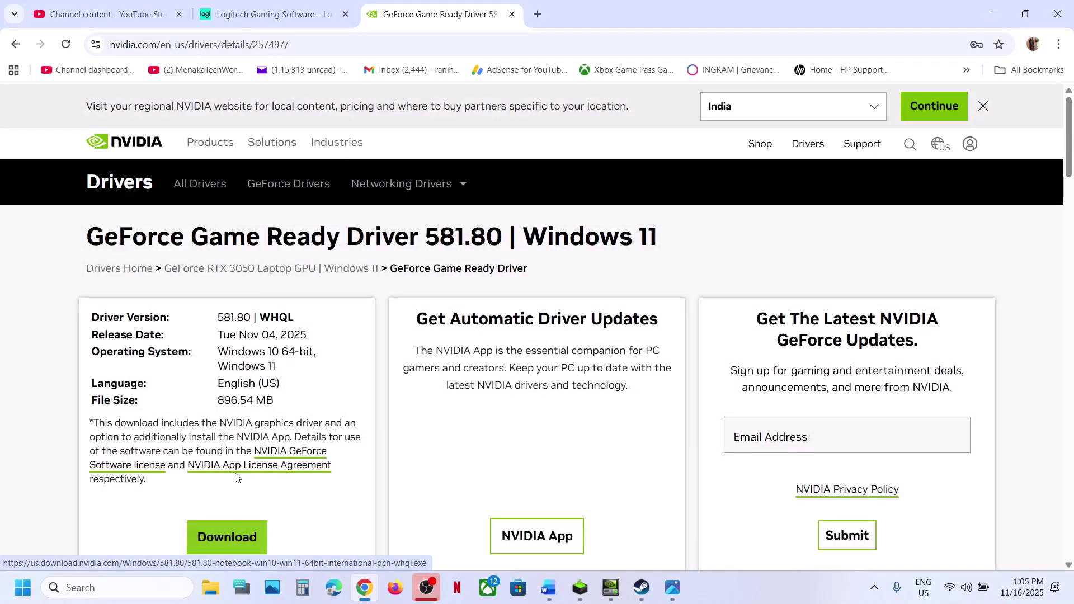
pyautogui.click(235, 536)
pyautogui.click(1008, 45)
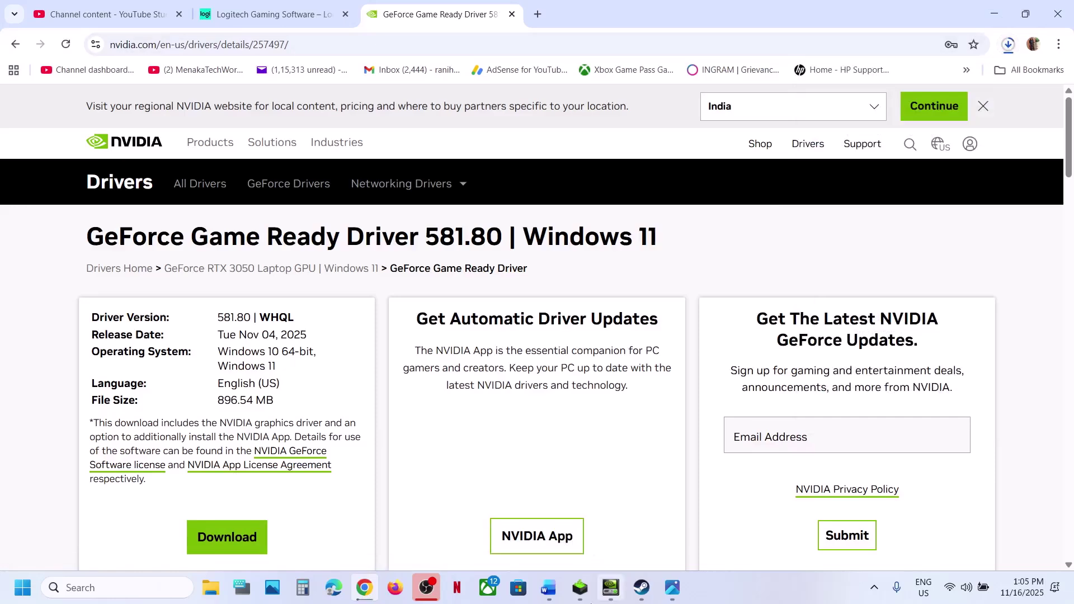
pyautogui.click(580, 588)
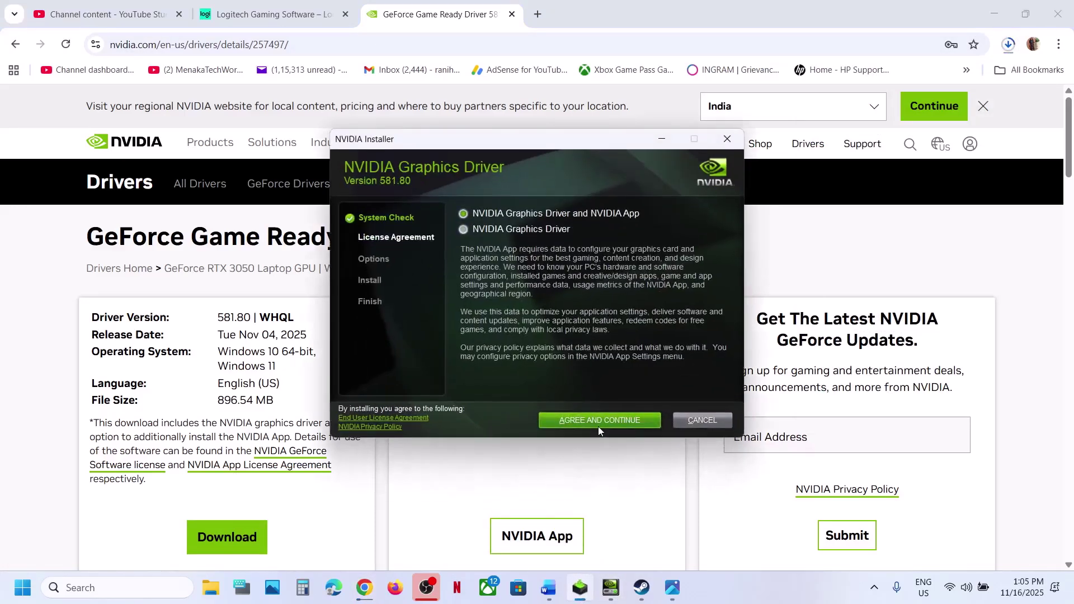
# - Accept the license and run a Custom (Advanced) clean install of driver 581.80 with all components
pyautogui.click(599, 426)
pyautogui.click(479, 296)
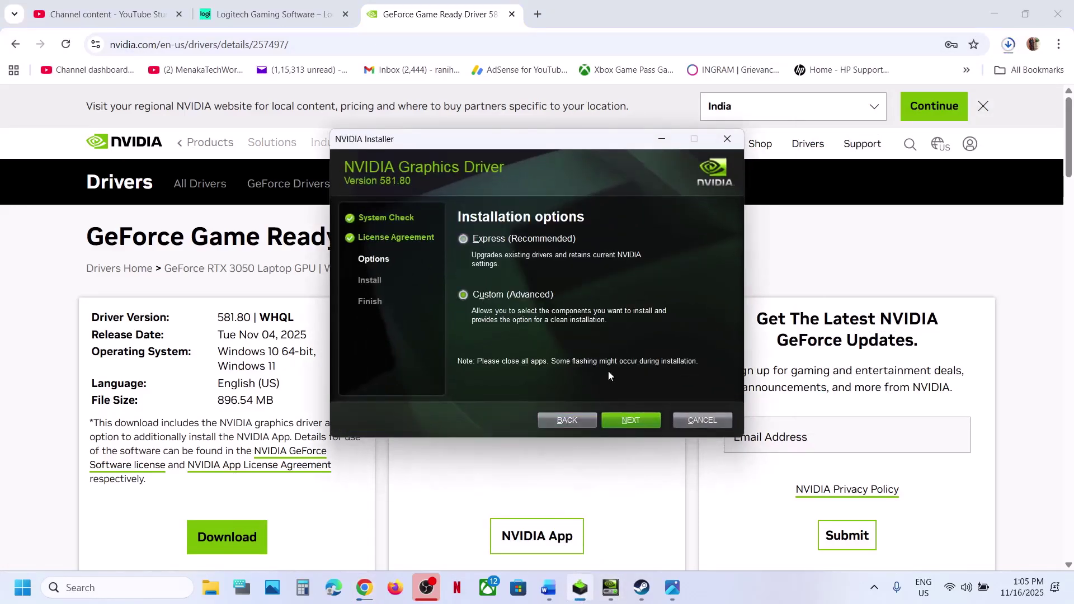
pyautogui.click(620, 415)
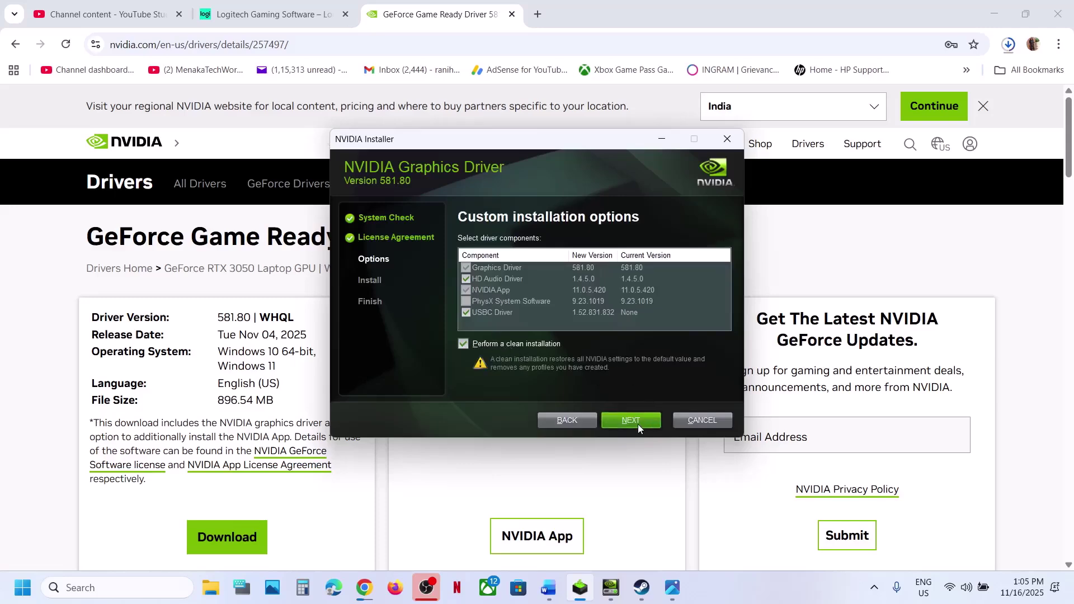
pyautogui.click(619, 425)
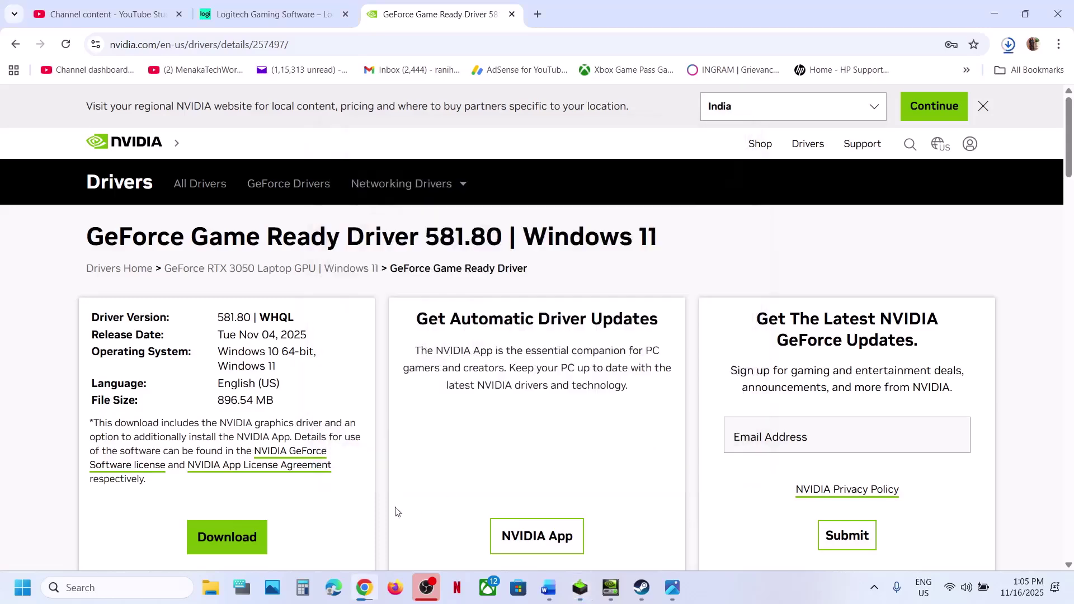
pyautogui.press('super')
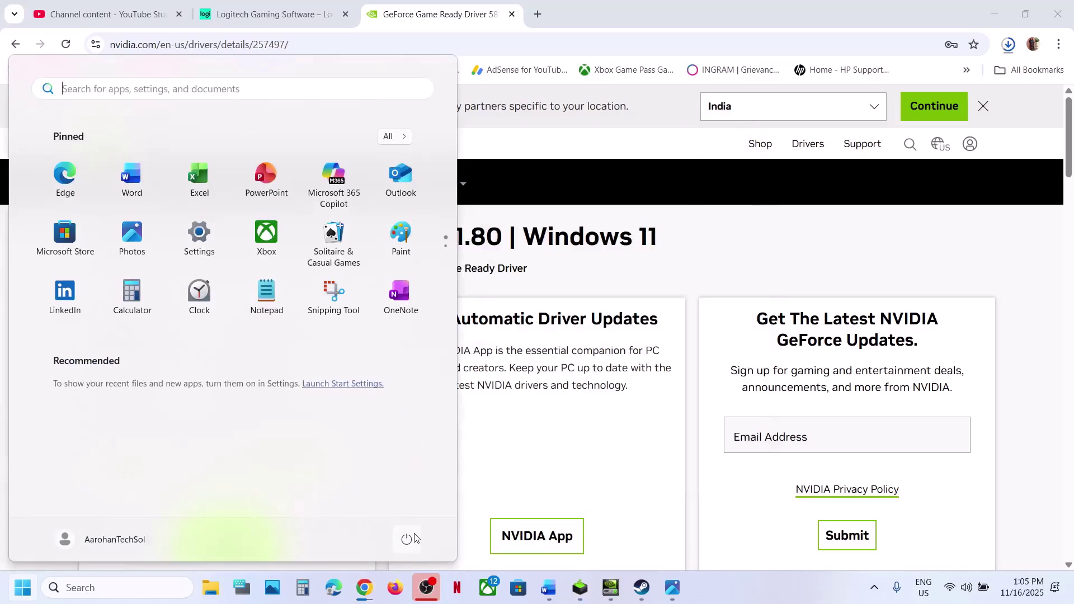
# - Return to the notes document and open the AMD driver support page
pyautogui.click(414, 538)
pyautogui.click(548, 588)
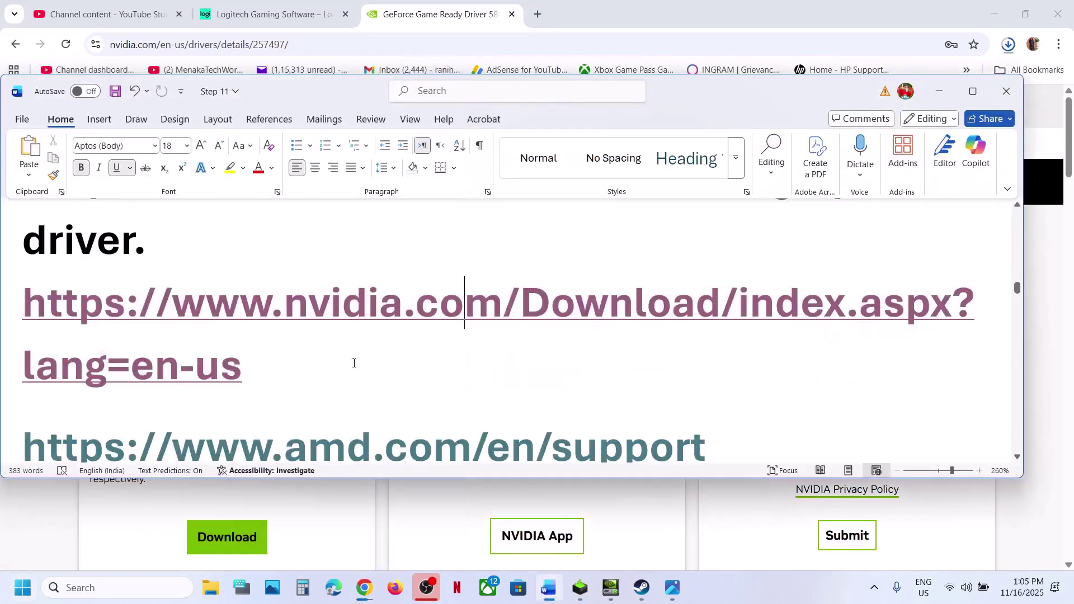
pyautogui.scroll(-3, 336, 361)
pyautogui.keyDown('ctrl'); pyautogui.click(332, 360); pyautogui.keyUp('ctrl')
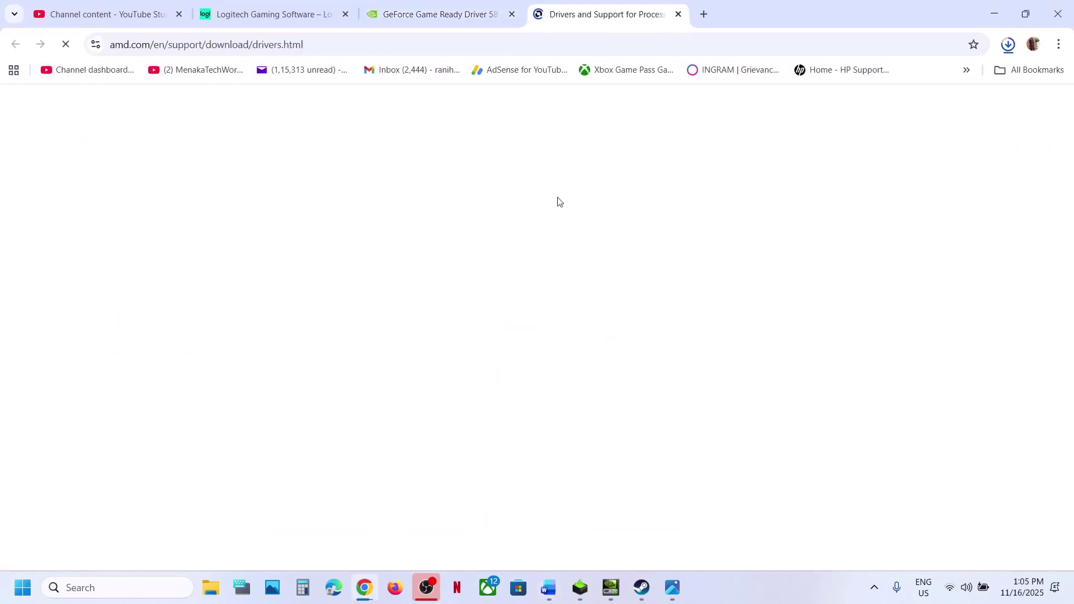
# - Find the Radeon RX 9070 XT Windows 11 64-bit driver and highlight revision Adrenalin 25.11.1
pyautogui.scroll(-8, 377, 280)
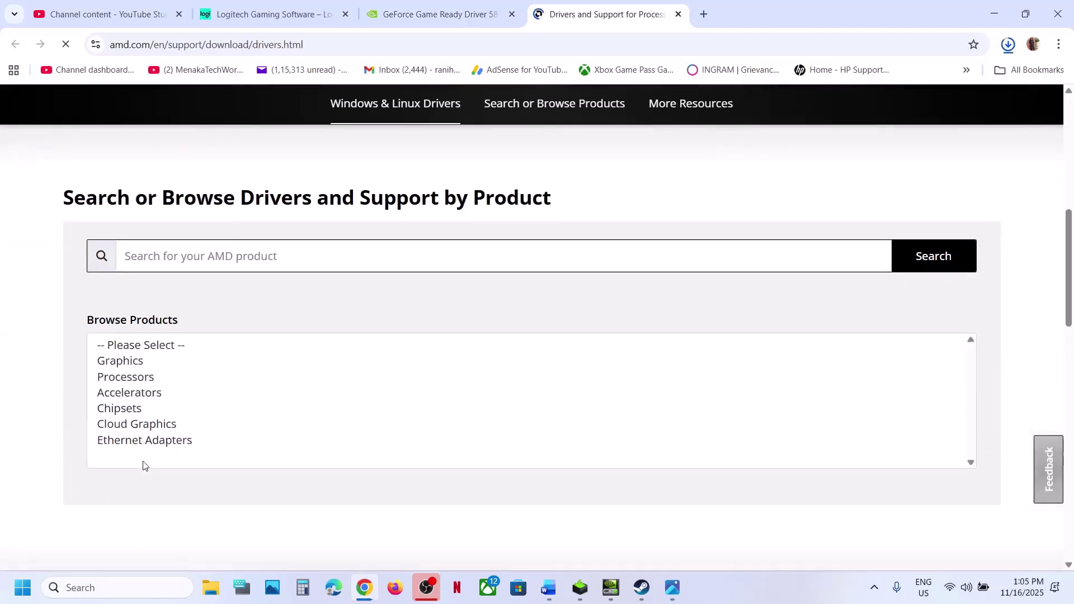
pyautogui.click(136, 349)
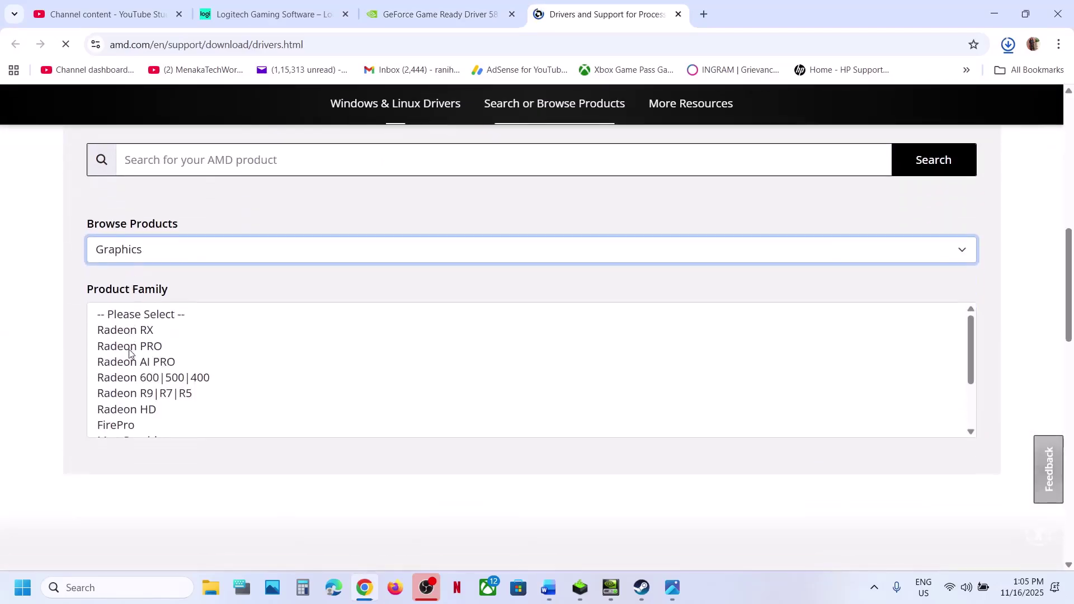
pyautogui.click(145, 326)
pyautogui.click(150, 317)
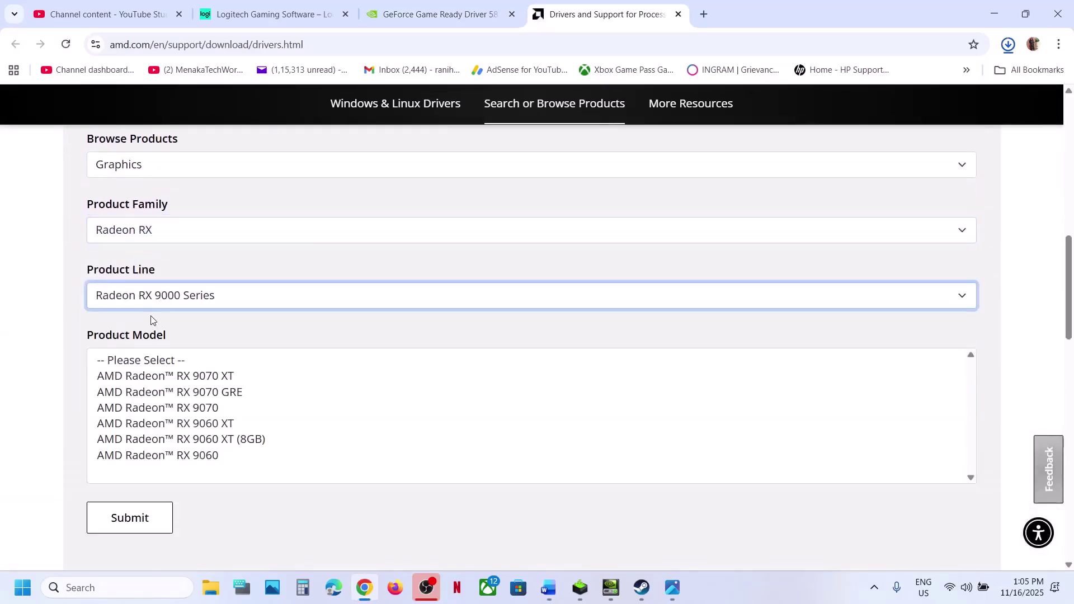
pyautogui.click(155, 317)
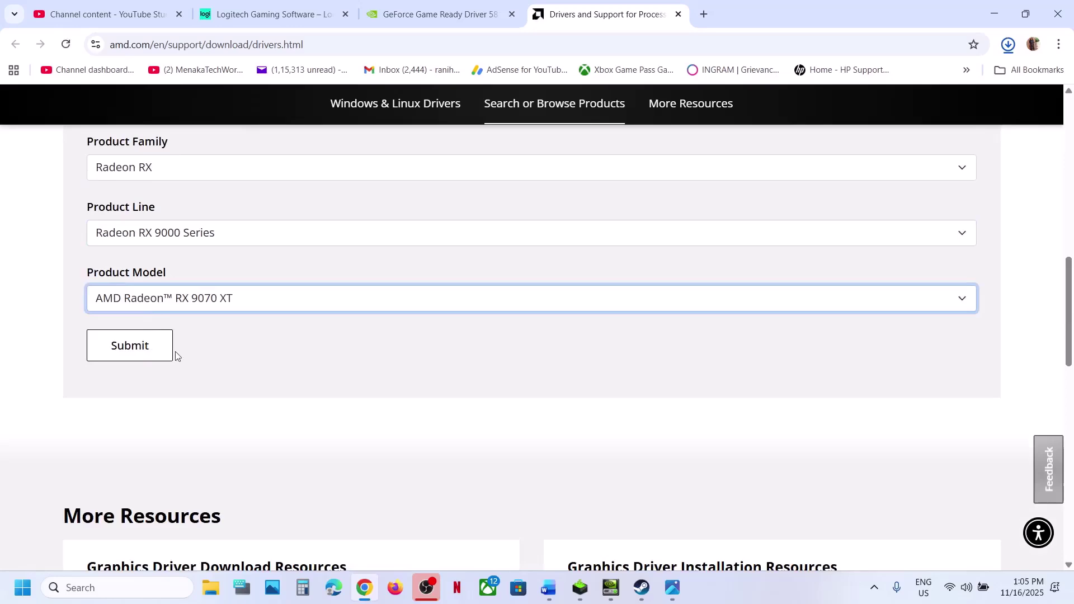
pyautogui.click(138, 353)
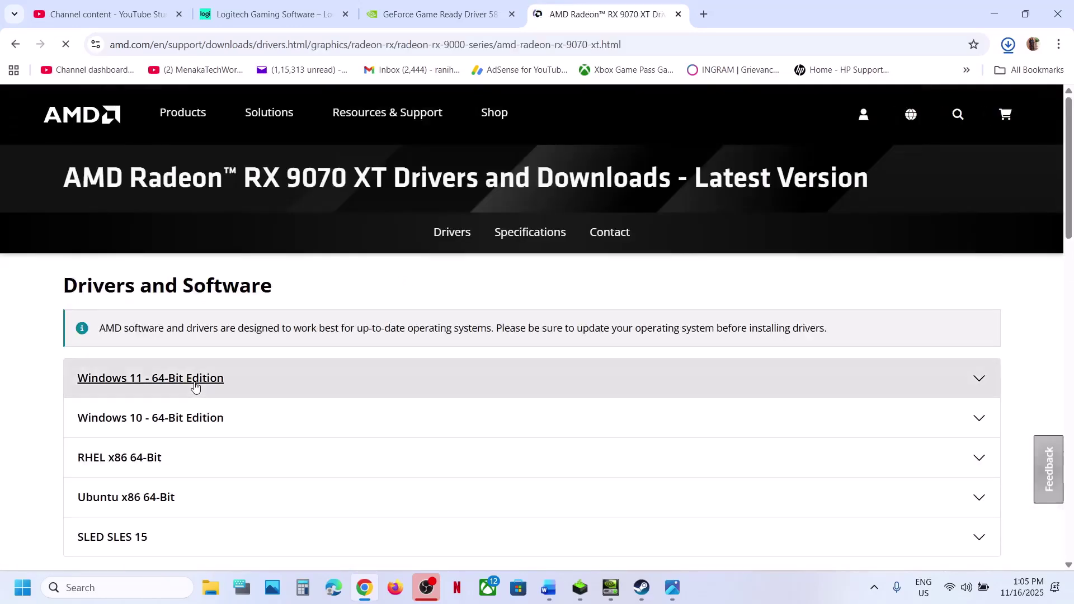
pyautogui.scroll(-2, 176, 261)
pyautogui.click(164, 253)
pyautogui.scroll(-3, 270, 396)
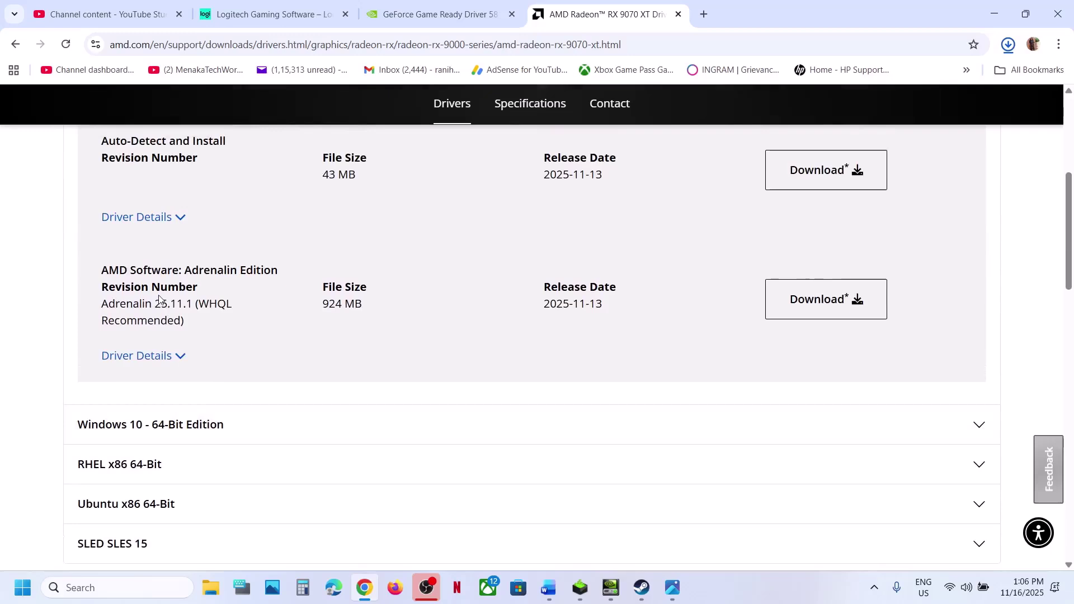
pyautogui.moveTo(159, 297); pyautogui.dragTo(172, 307)
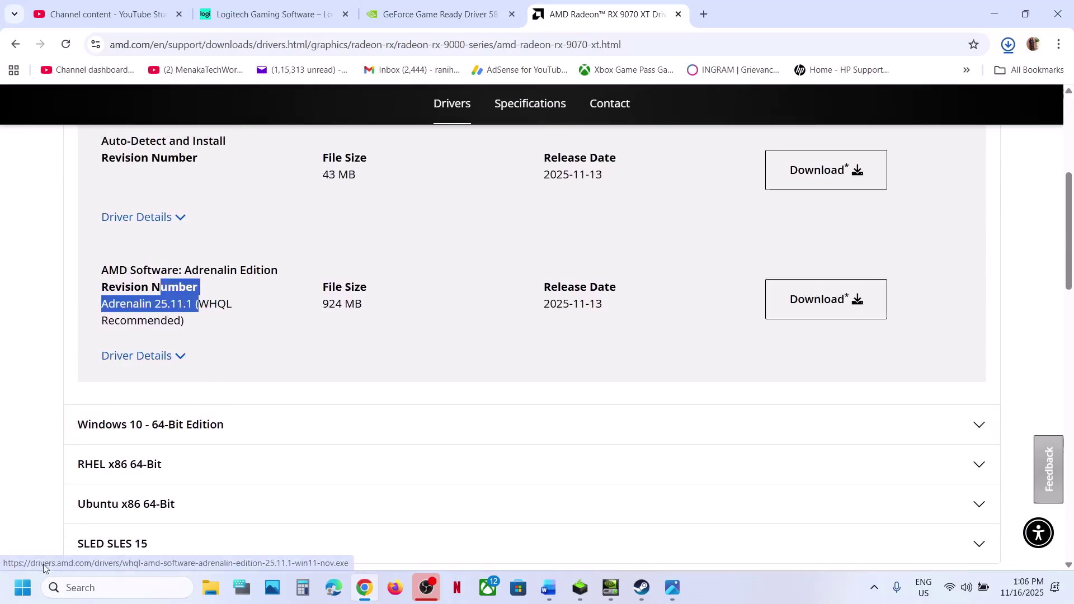
# - Copy 'graphics' from Step 10 of the notes and search Windows for Graphics settings
pyautogui.press('super')
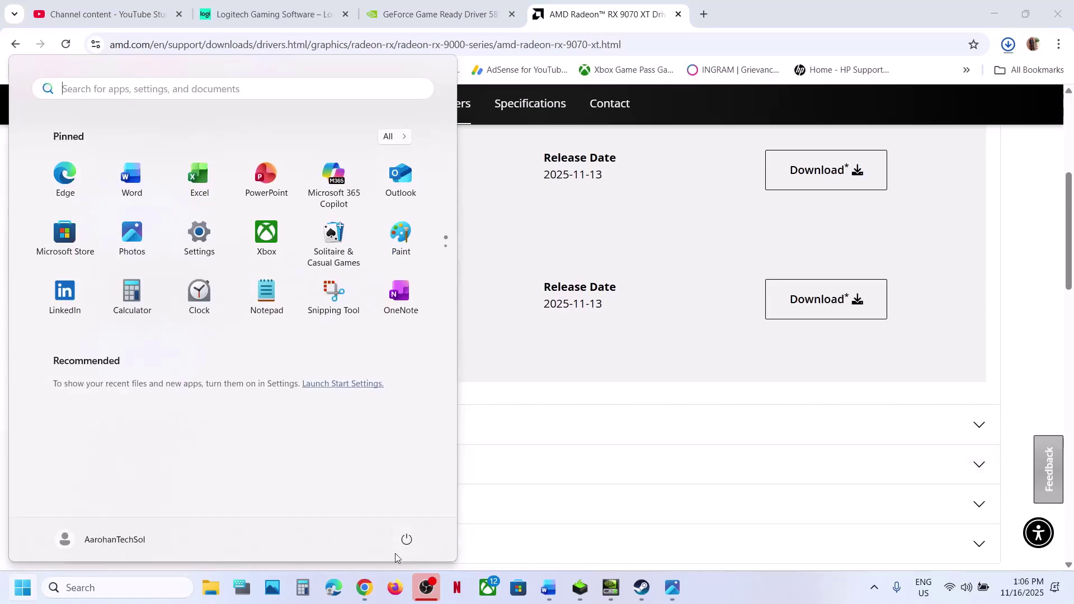
pyautogui.click(407, 540)
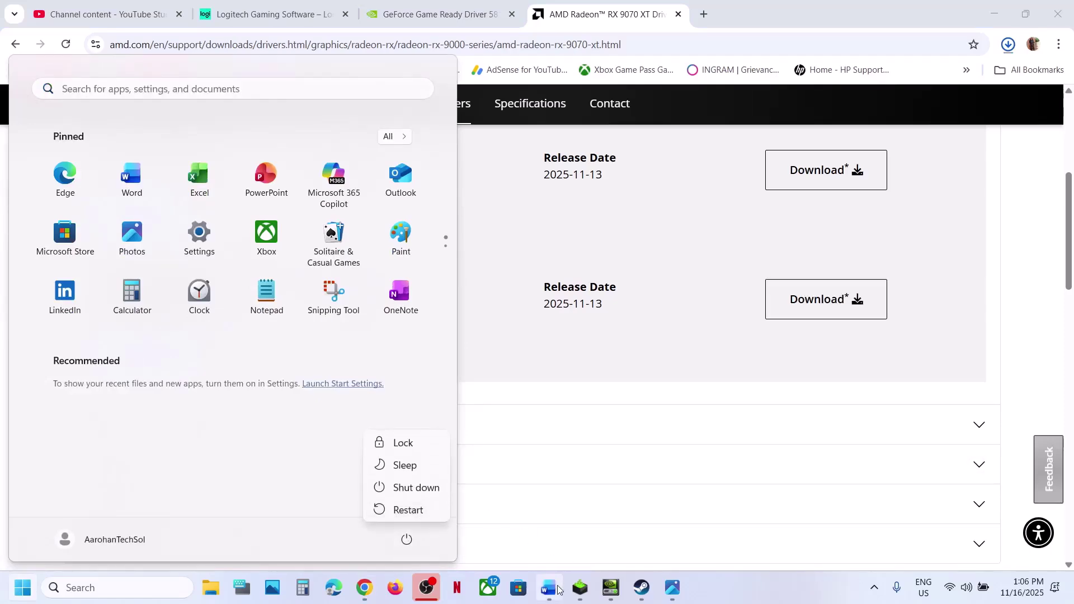
pyautogui.click(641, 588)
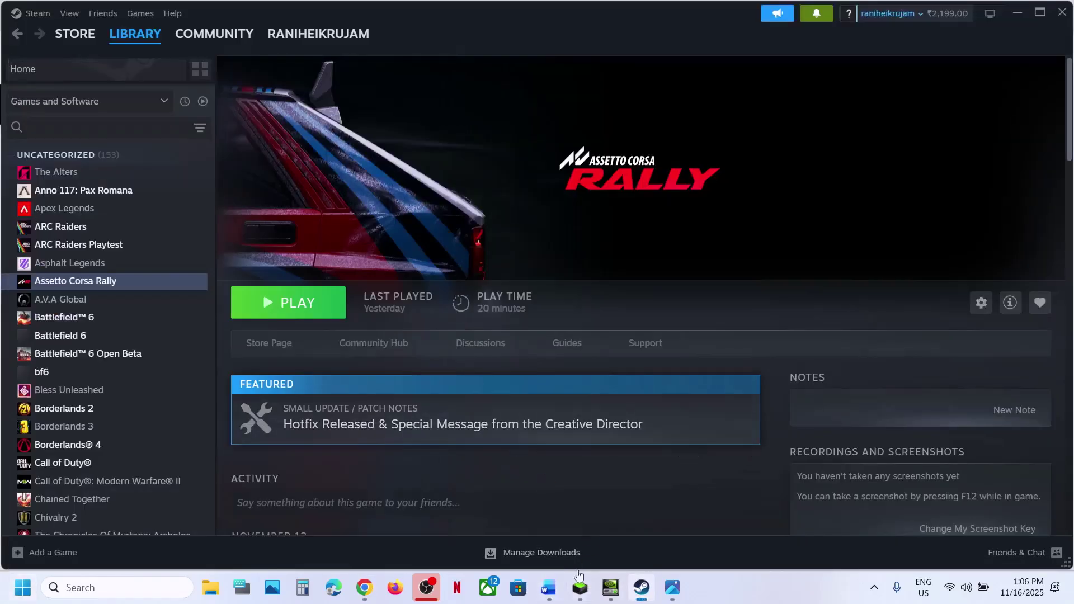
pyautogui.click(548, 588)
pyautogui.scroll(-5, 408, 368)
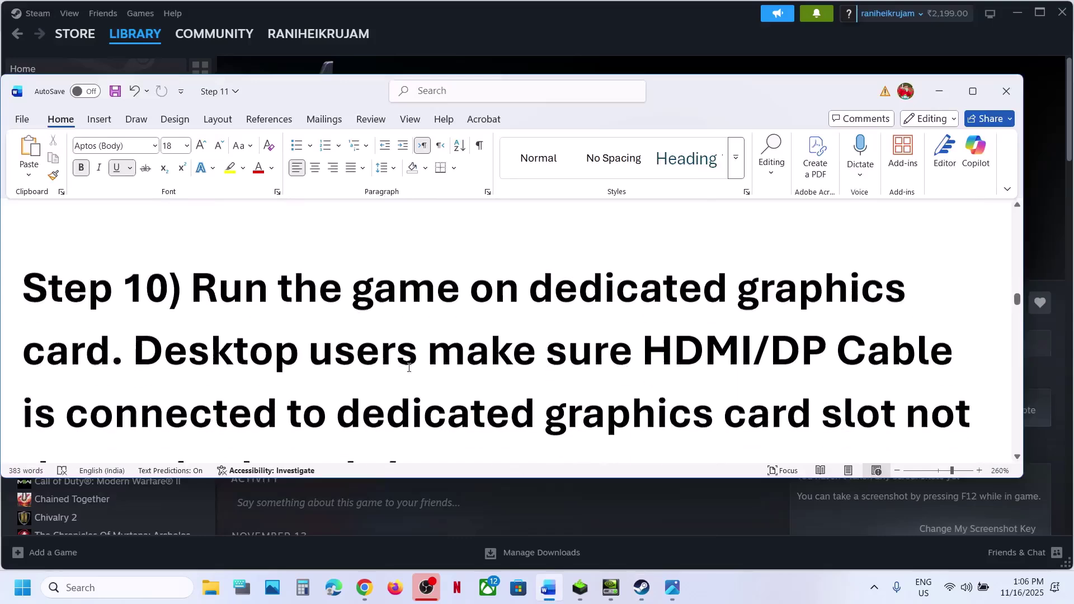
pyautogui.scroll(-1, 409, 367)
pyautogui.doubleClick(756, 253)
pyautogui.hotkey('ctrl', 'c')
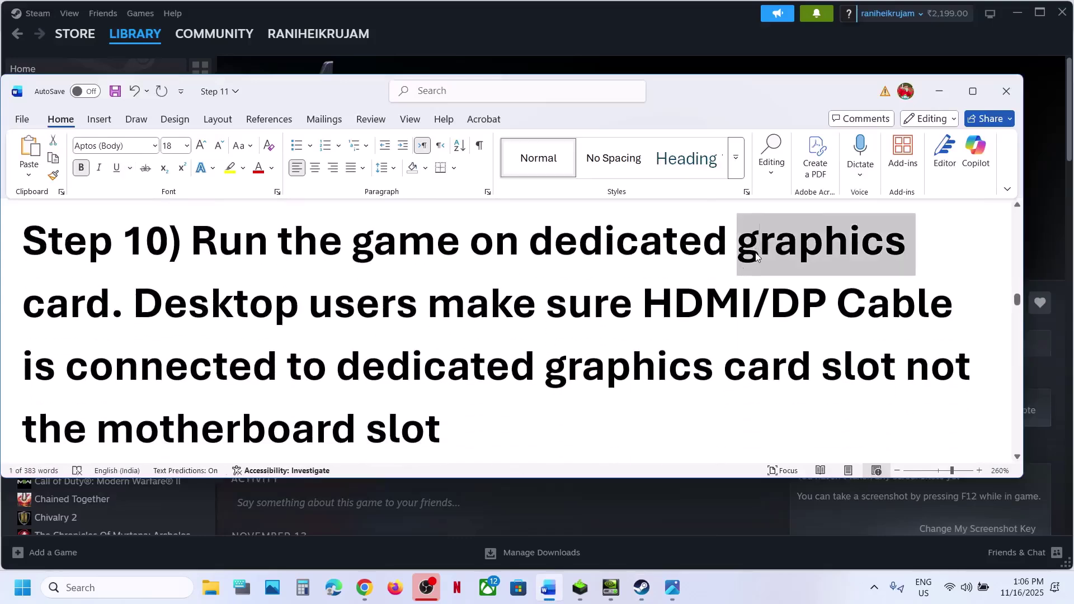
pyautogui.click(149, 589)
pyautogui.hotkey('ctrl', 'v')
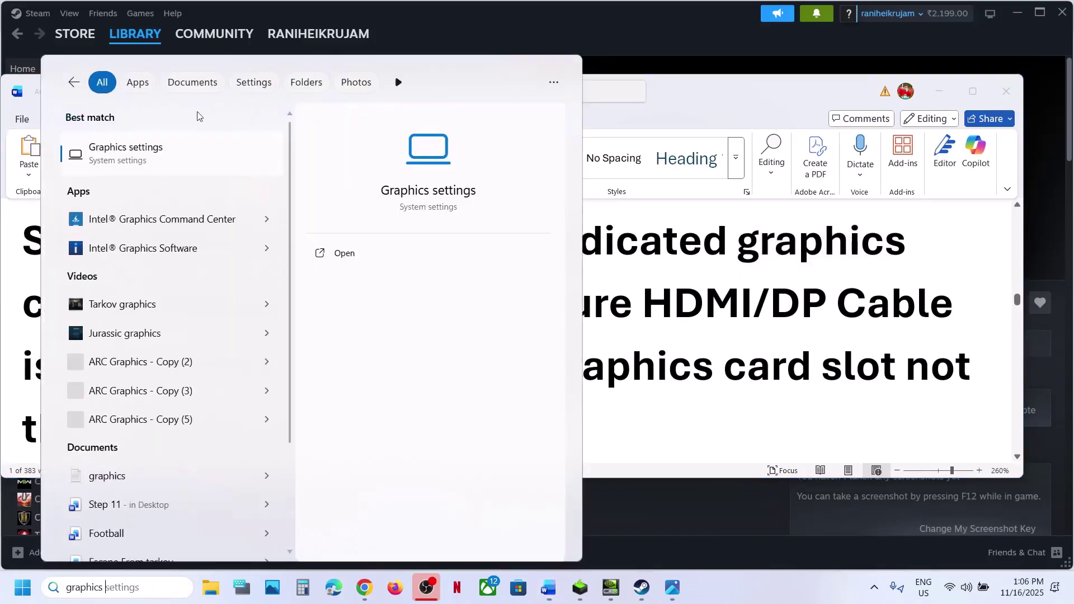
# - On the Graphics settings page, add acr.exe from Assetto Corsa Rally\acr\Binaries\Win64 as a desktop app
pyautogui.click(148, 163)
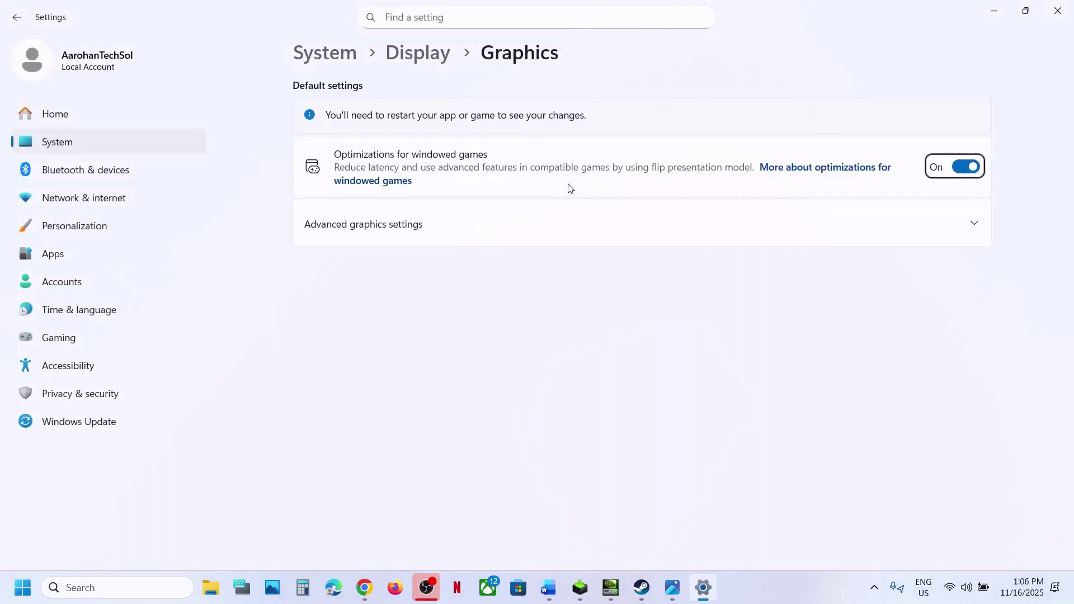
pyautogui.click(799, 385)
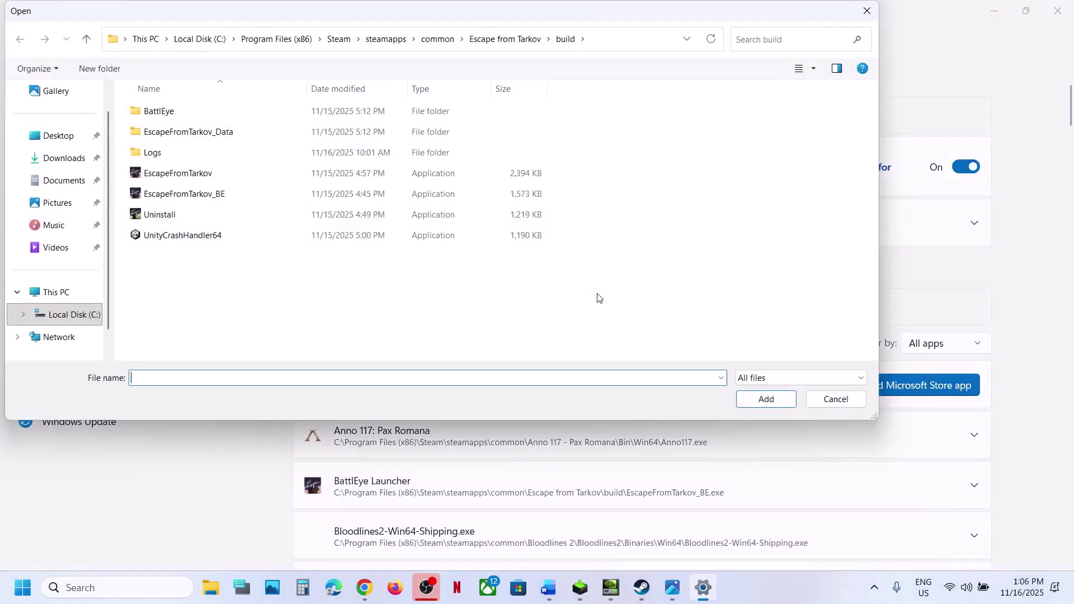
pyautogui.click(437, 39)
pyautogui.doubleClick(202, 132)
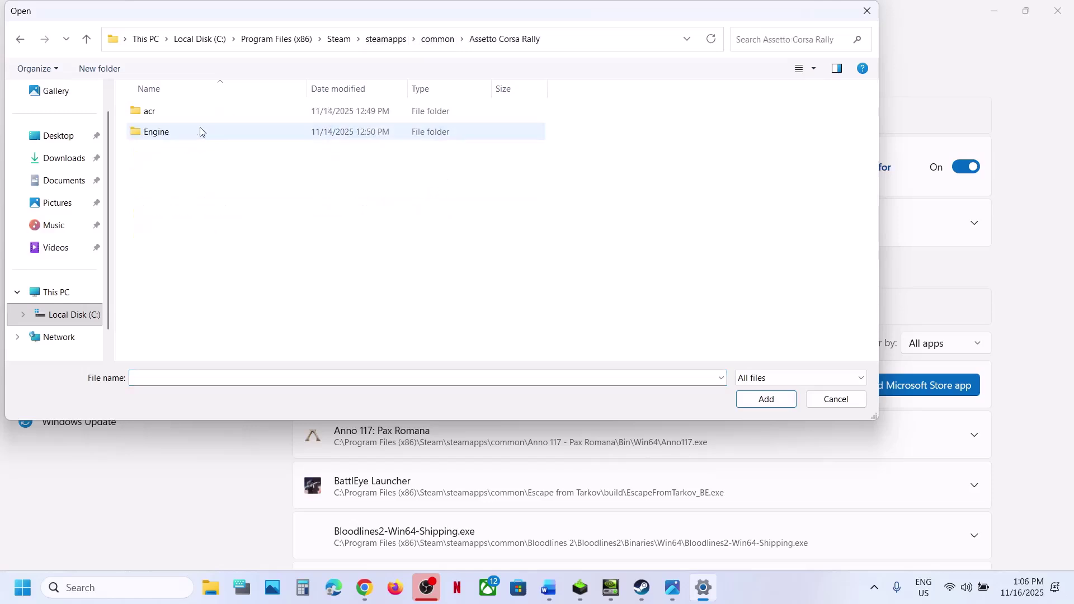
pyautogui.doubleClick(175, 114)
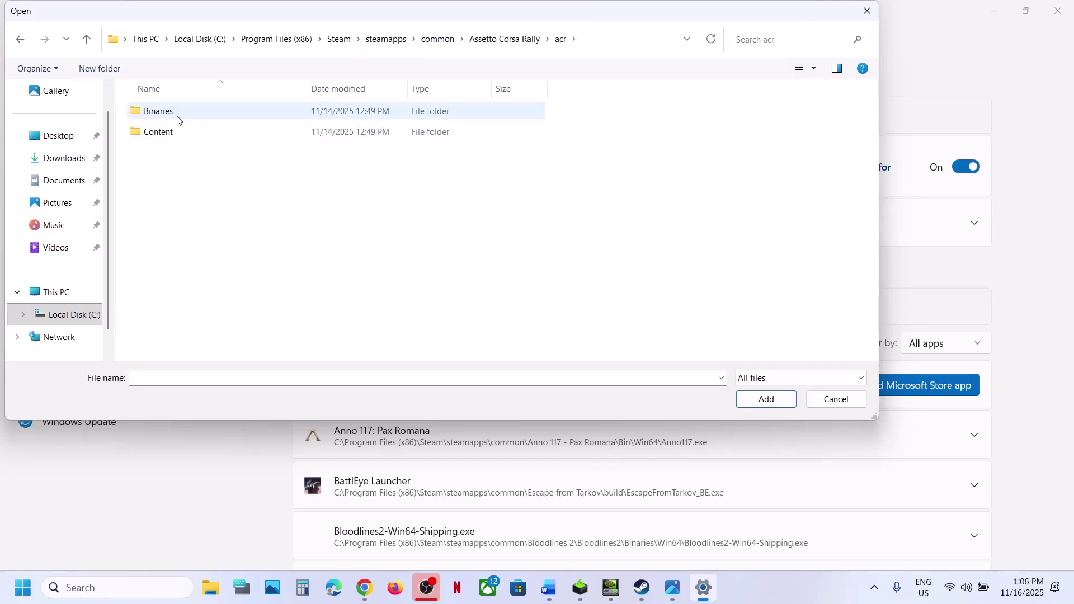
pyautogui.doubleClick(175, 115)
pyautogui.doubleClick(186, 114)
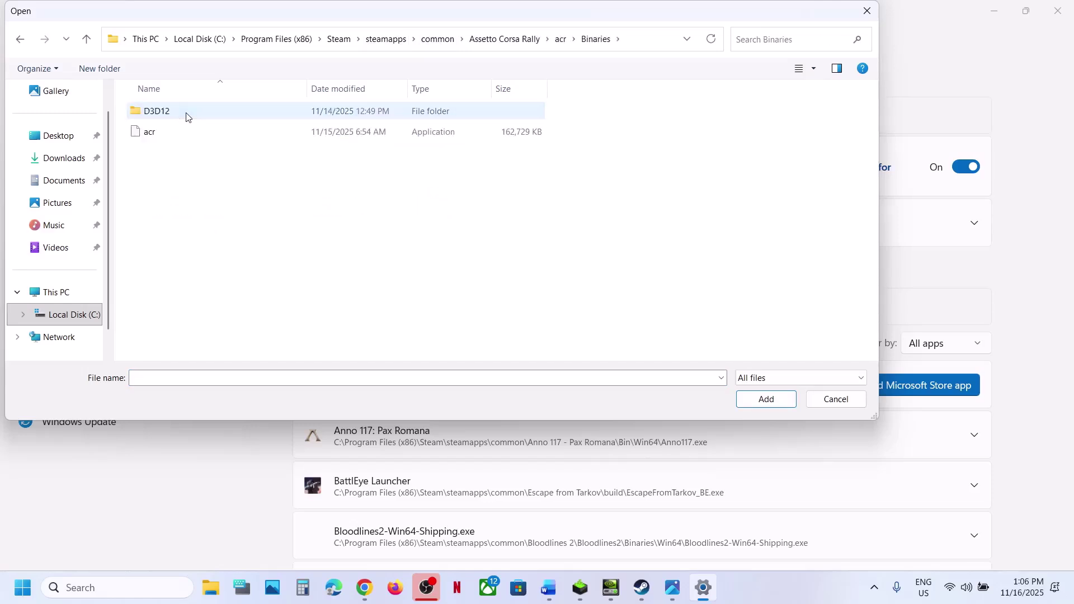
pyautogui.click(180, 132)
pyautogui.click(766, 398)
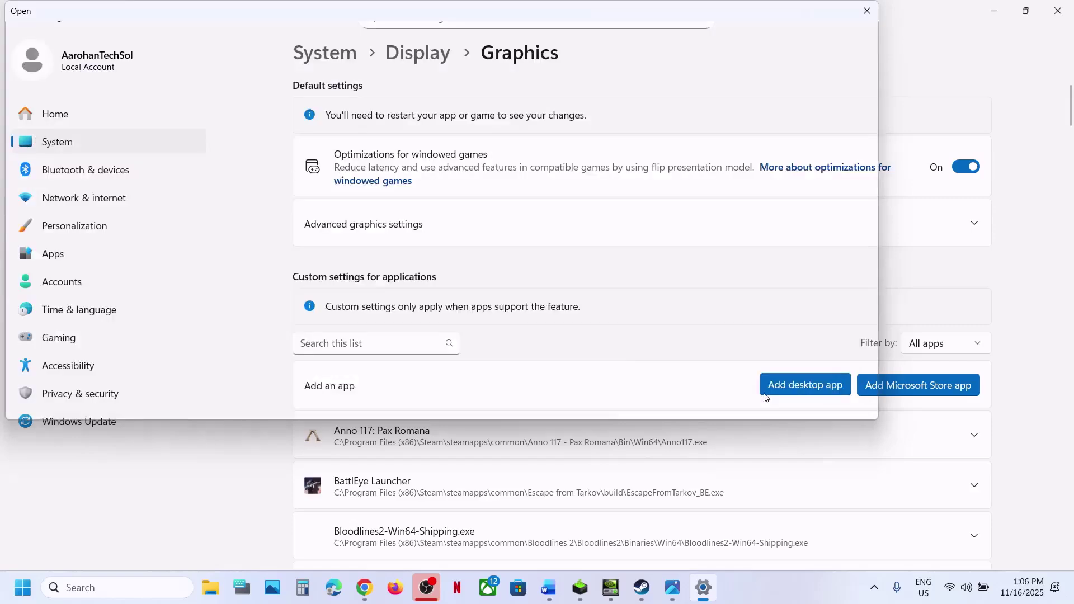
# - Set the assettocorsarally entry's GPU preference to High Performance NVIDIA, then close Settings
pyautogui.scroll(-6, 453, 448)
pyautogui.scroll(1, 454, 450)
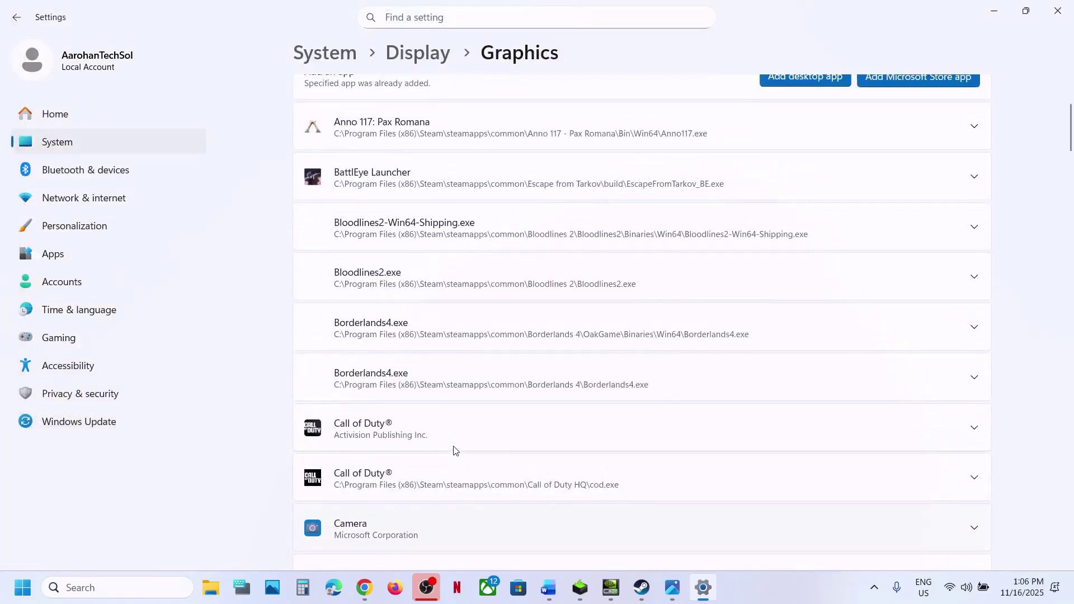
pyautogui.scroll(-20, 454, 450)
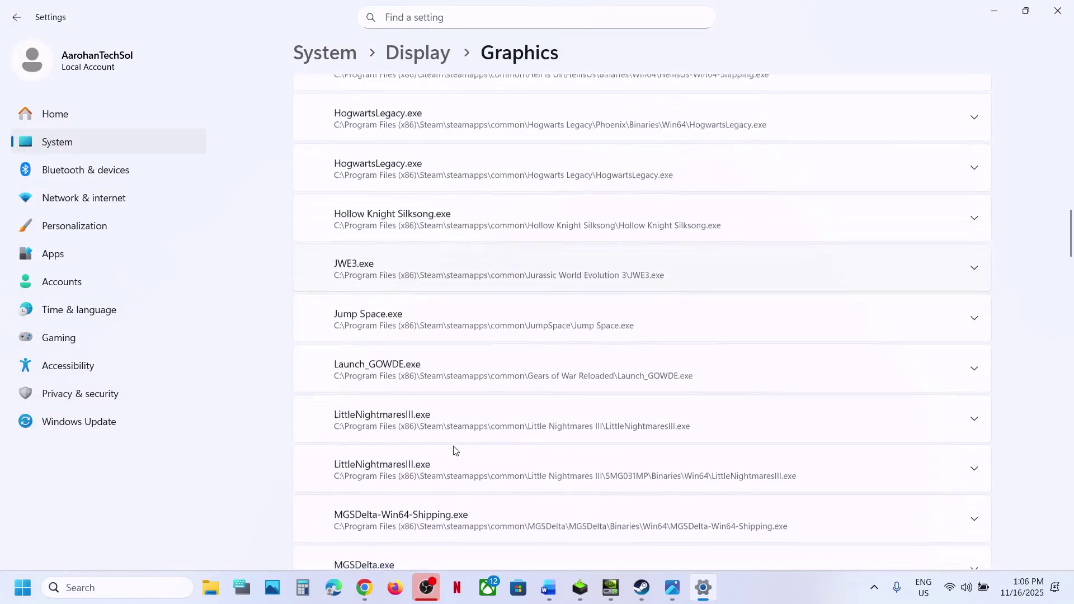
pyautogui.scroll(-20, 455, 451)
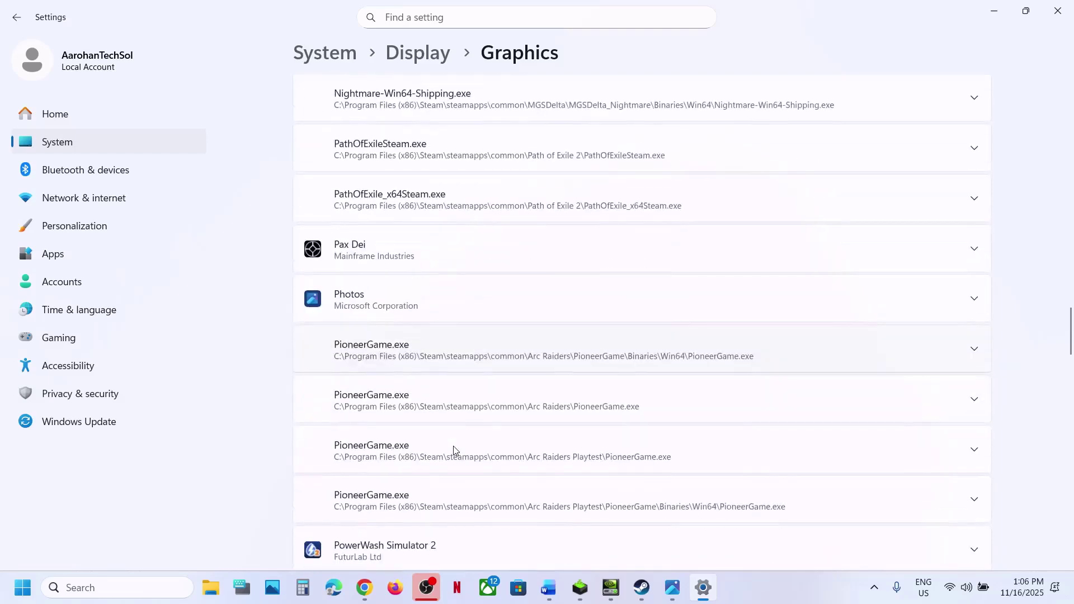
pyautogui.scroll(-20, 455, 451)
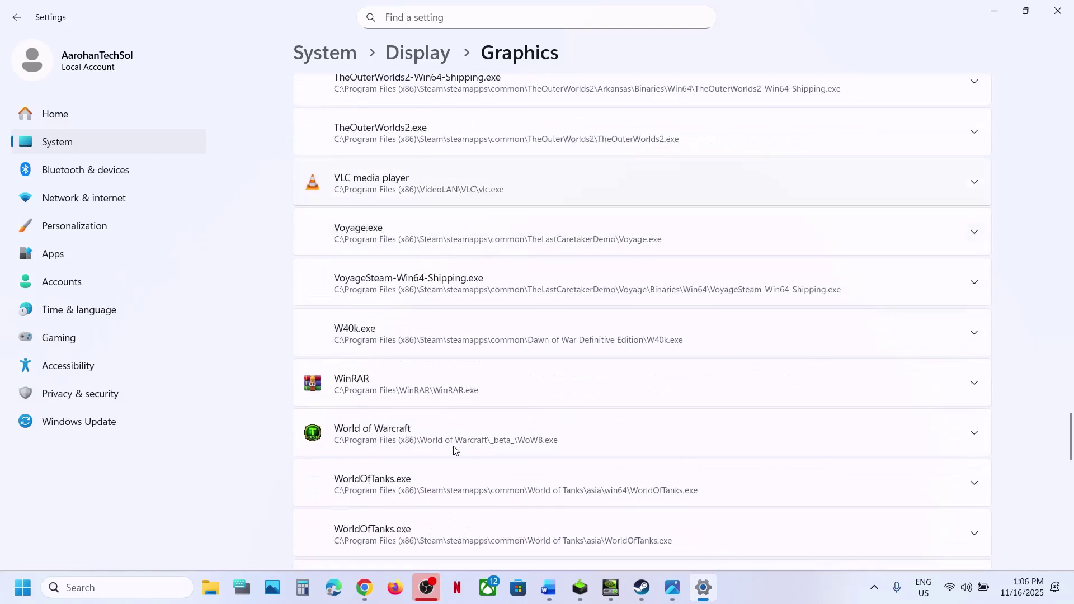
pyautogui.scroll(-5, 455, 448)
pyautogui.click(412, 190)
pyautogui.scroll(3, 351, 187)
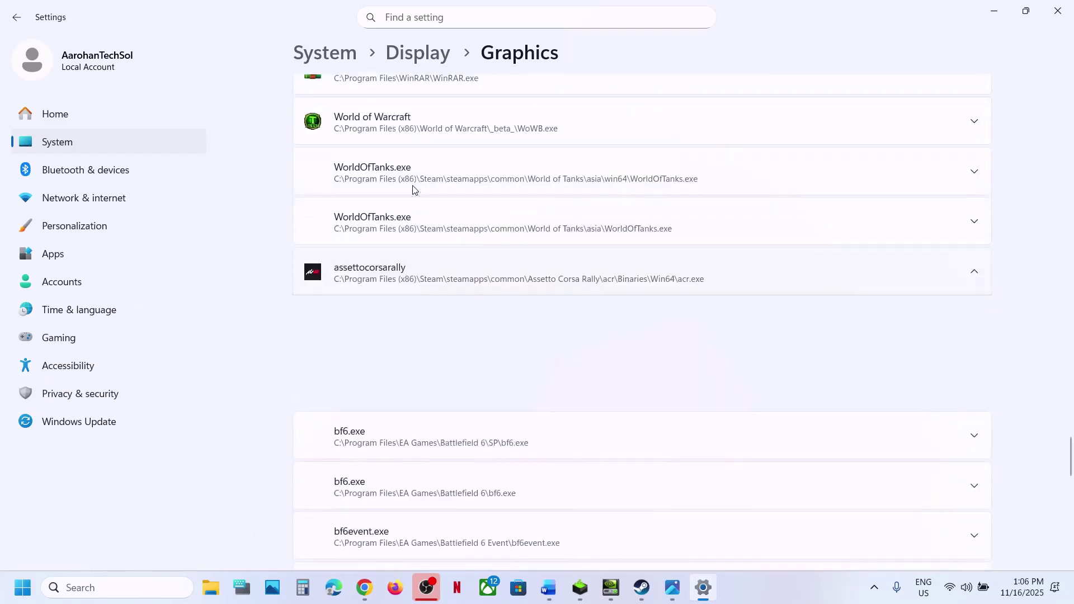
pyautogui.click(879, 312)
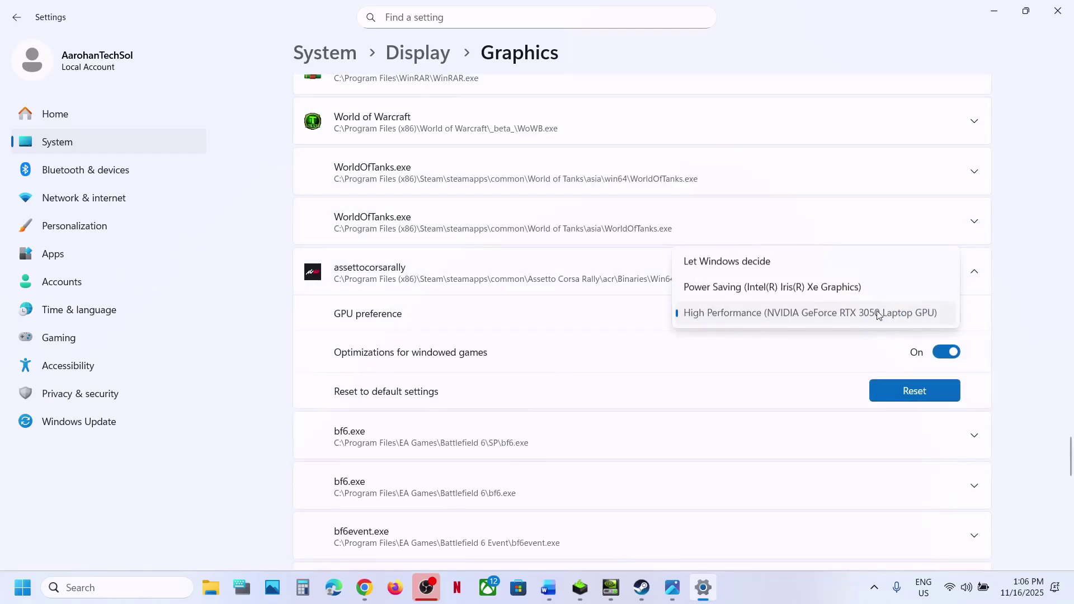
pyautogui.click(881, 313)
pyautogui.click(1063, 16)
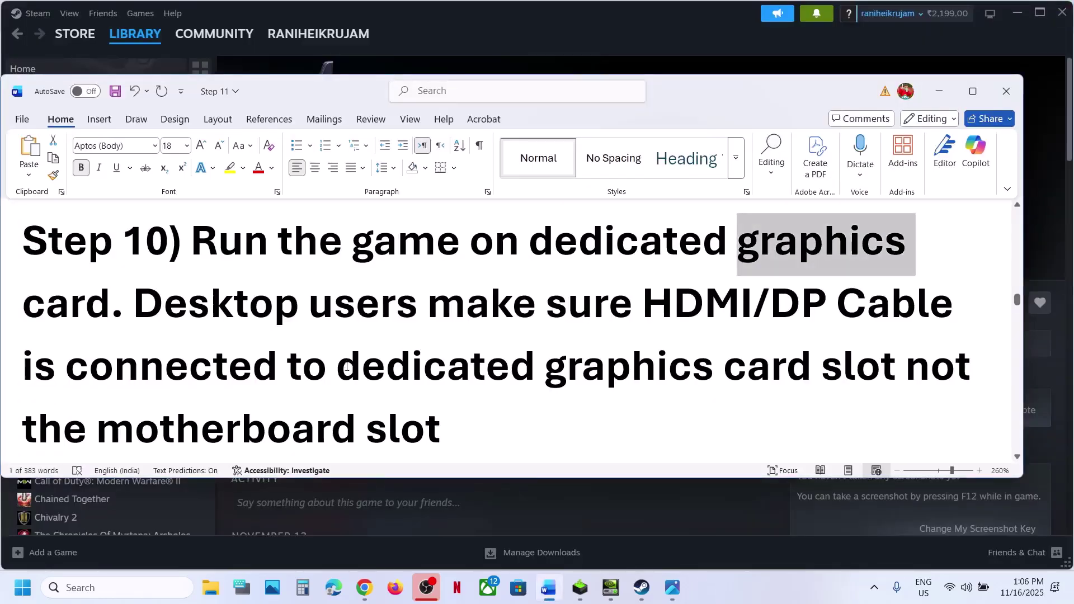
# - Highlight Step 10's desktop cable note, then open Step 11's docs.microsoft.com Visual C++ link
pyautogui.moveTo(151, 320); pyautogui.dragTo(466, 411)
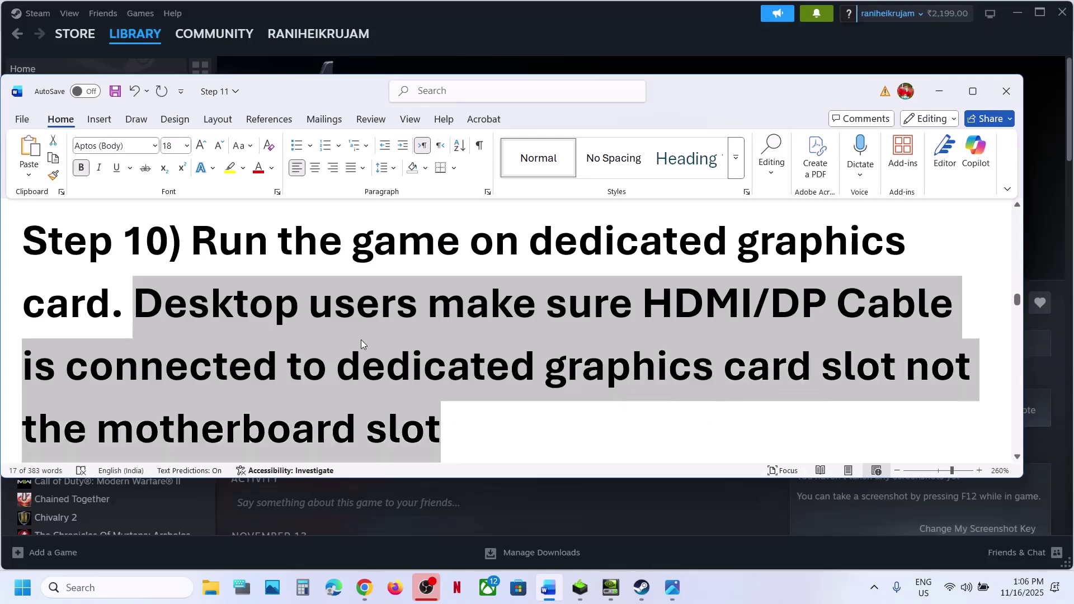
pyautogui.scroll(-3, 361, 340)
pyautogui.scroll(-2, 362, 340)
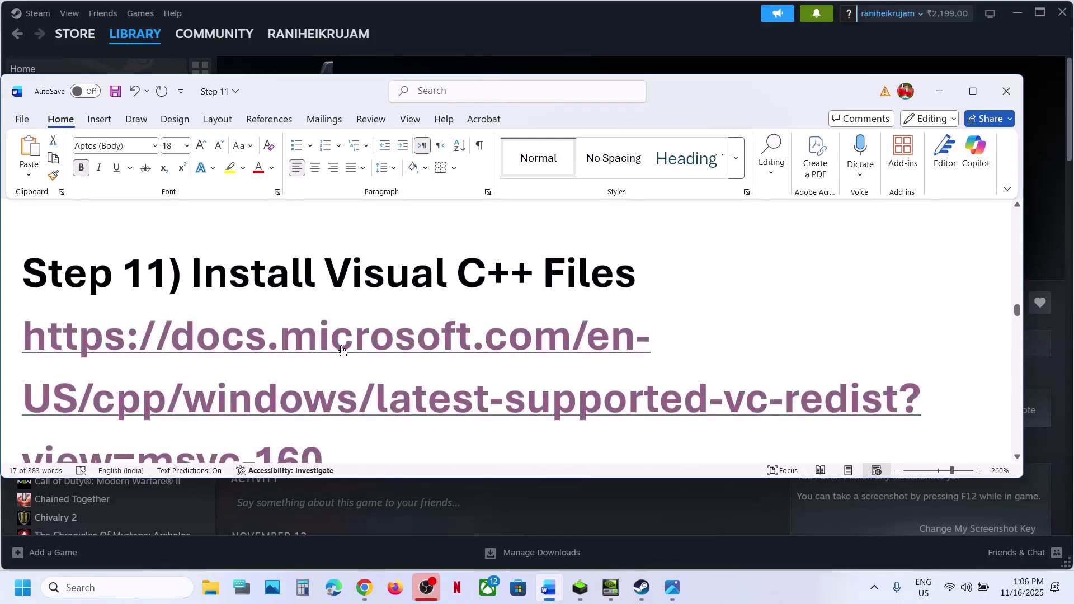
pyautogui.keyDown('ctrl'); pyautogui.click(343, 348); pyautogui.keyUp('ctrl')
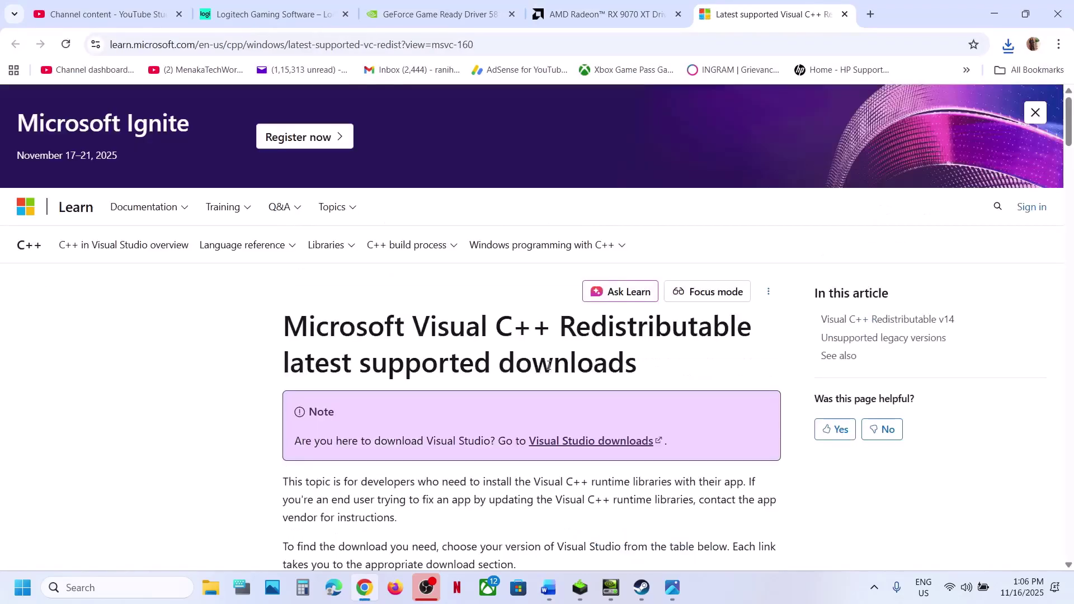
# - Run VC_redist.x86.exe and repair the x86 Visual C++ v14 Redistributable, approving the UAC prompt
pyautogui.scroll(-10, 549, 367)
pyautogui.scroll(-7, 549, 364)
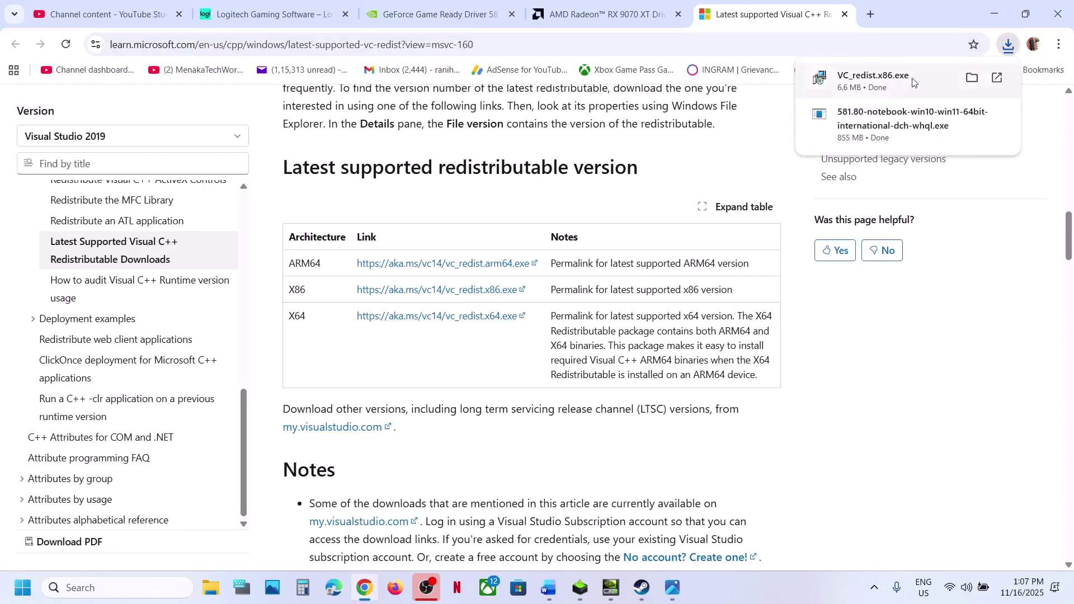
pyautogui.click(897, 84)
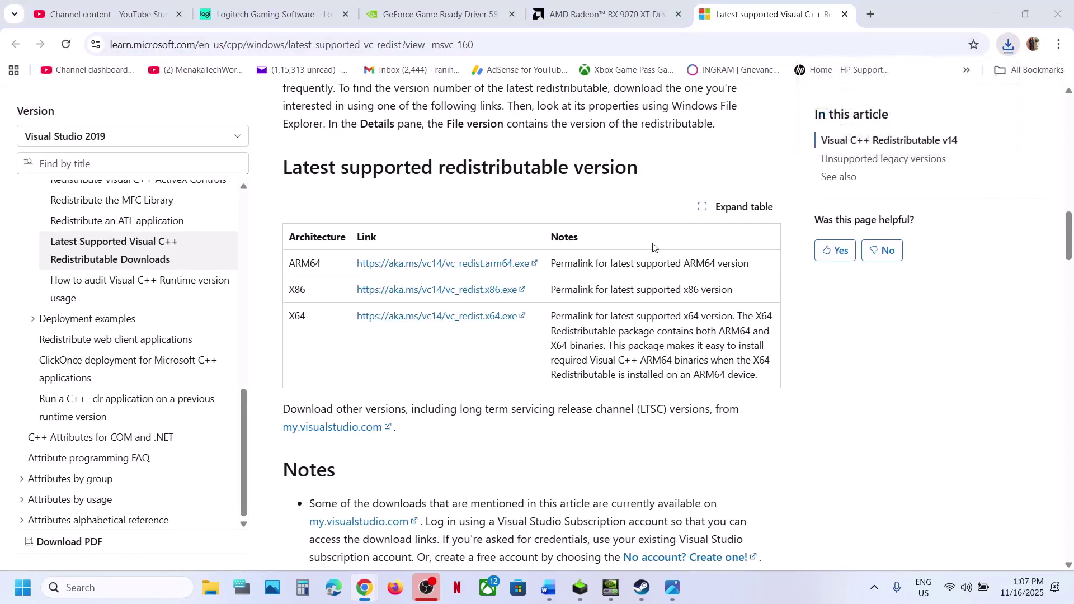
pyautogui.click(553, 369)
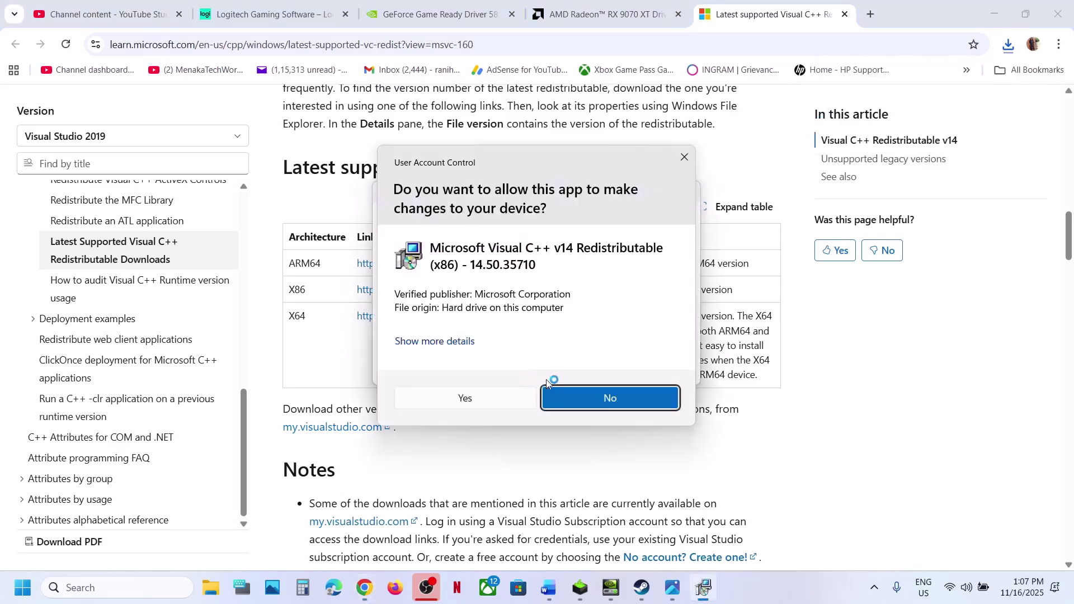
pyautogui.click(466, 398)
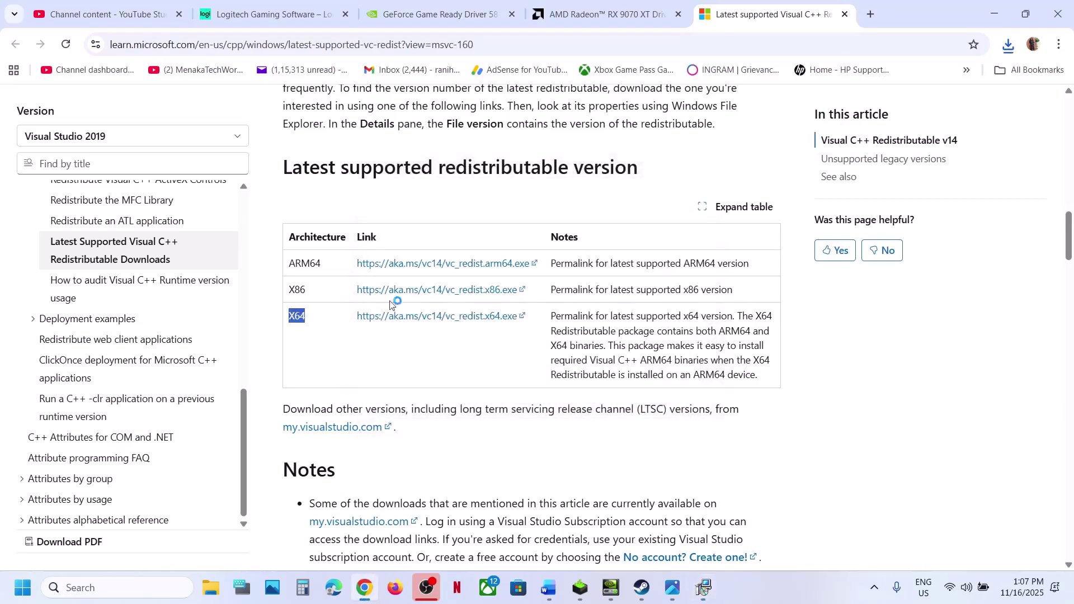
# - Run VC_redist.x64.exe from Chrome's downloads and repair the x64 redistributable, approving UAC
pyautogui.click(1014, 47)
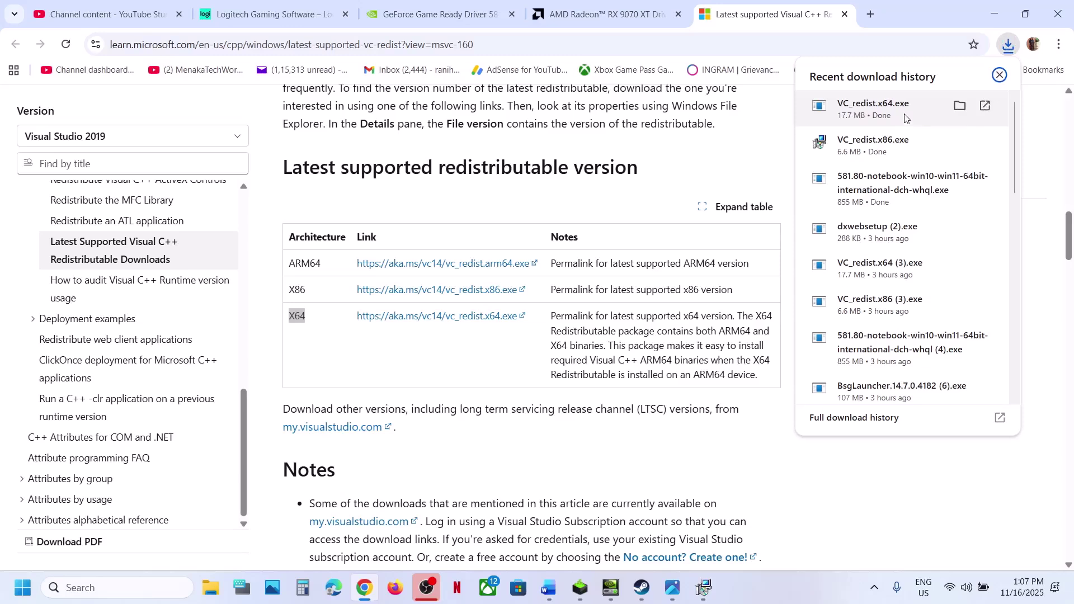
pyautogui.click(895, 109)
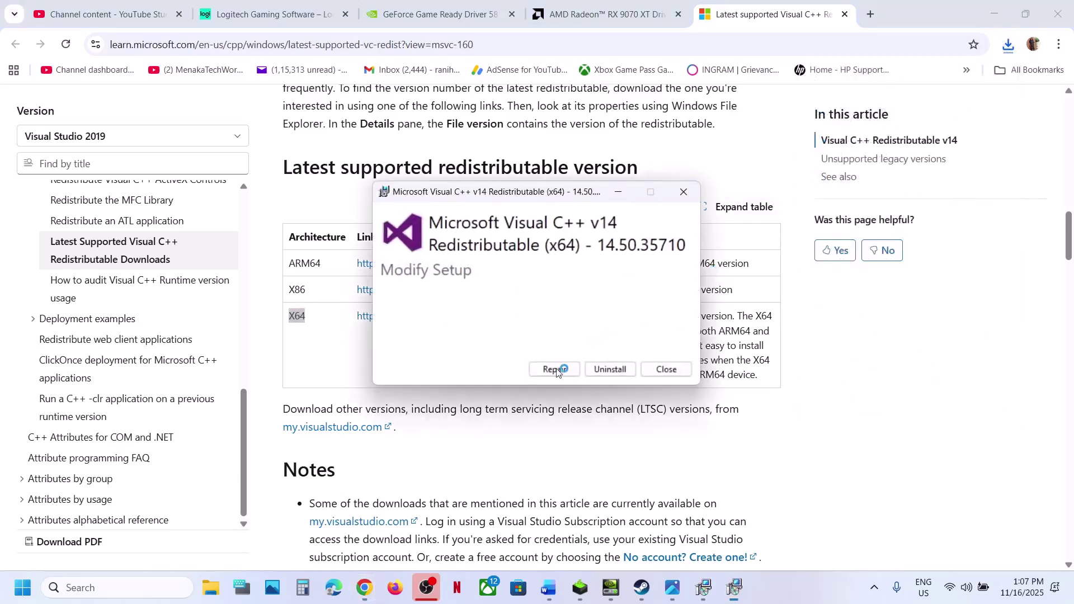
pyautogui.click(555, 370)
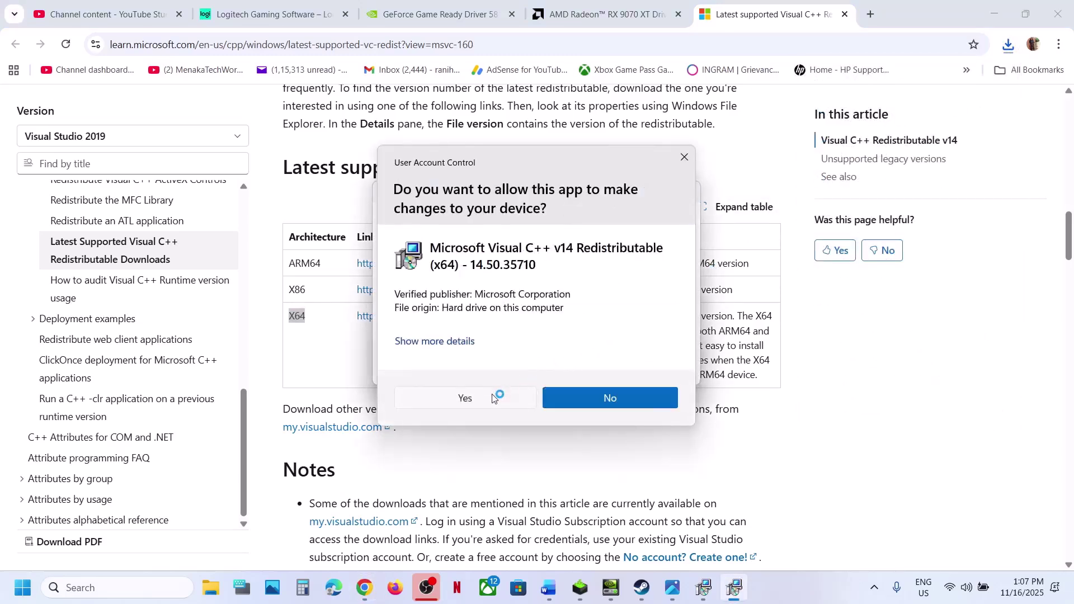
pyautogui.click(493, 398)
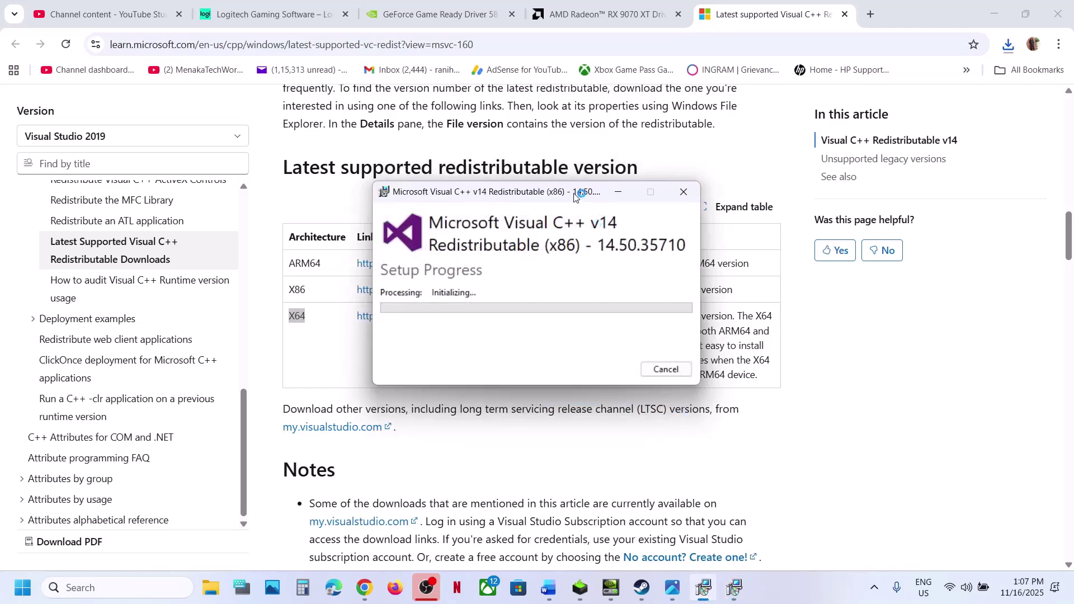
pyautogui.moveTo(574, 196); pyautogui.dragTo(312, 264)
pyautogui.moveTo(507, 200); pyautogui.dragTo(665, 214)
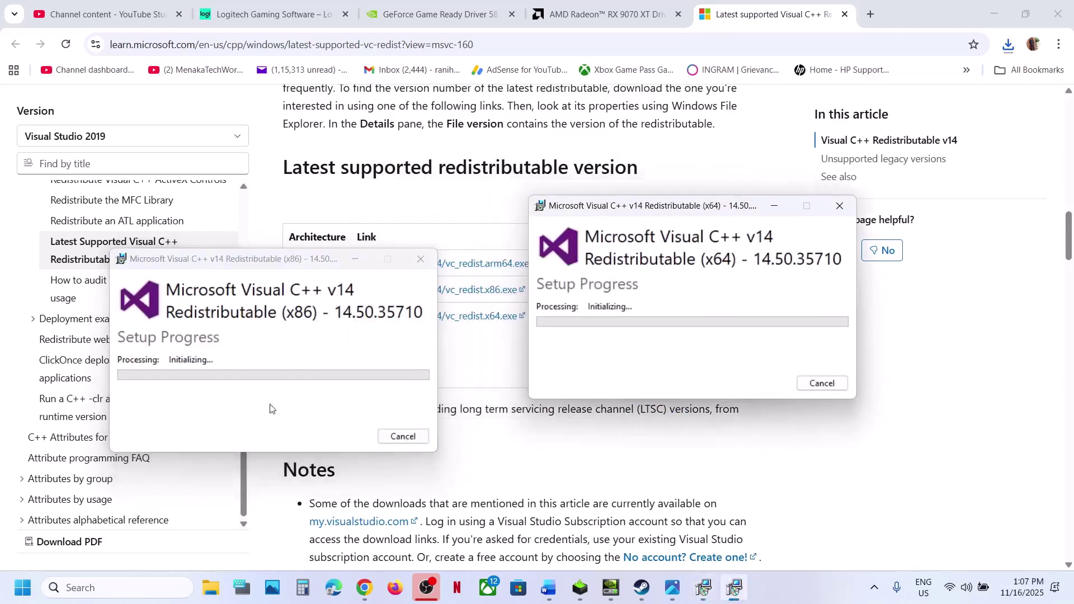
pyautogui.click(496, 457)
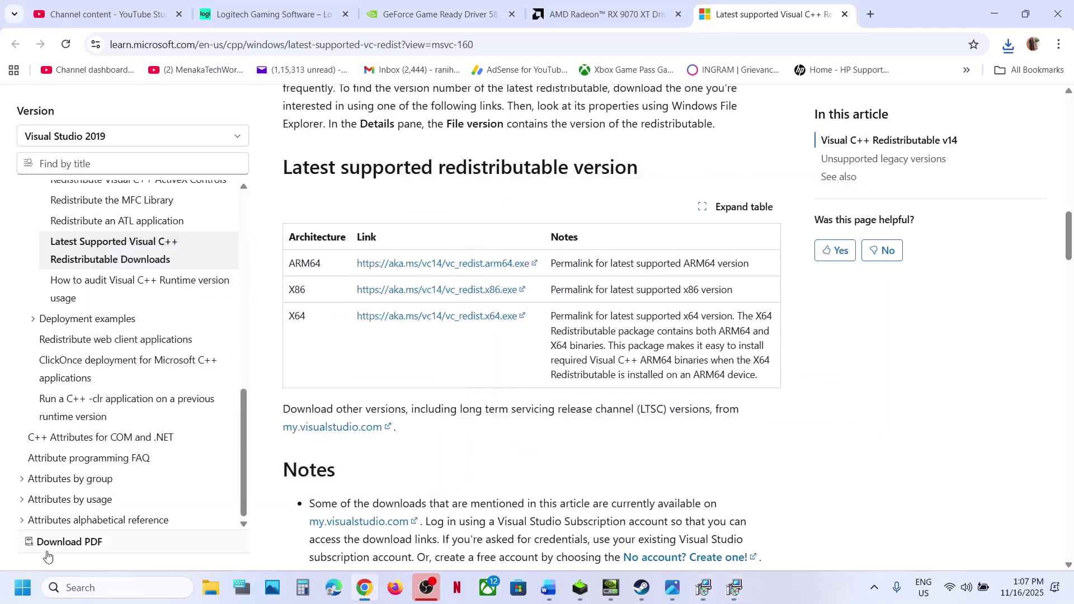
pyautogui.click(23, 589)
# - Show the Start menu's power options, then return to the Word guide
pyautogui.click(408, 538)
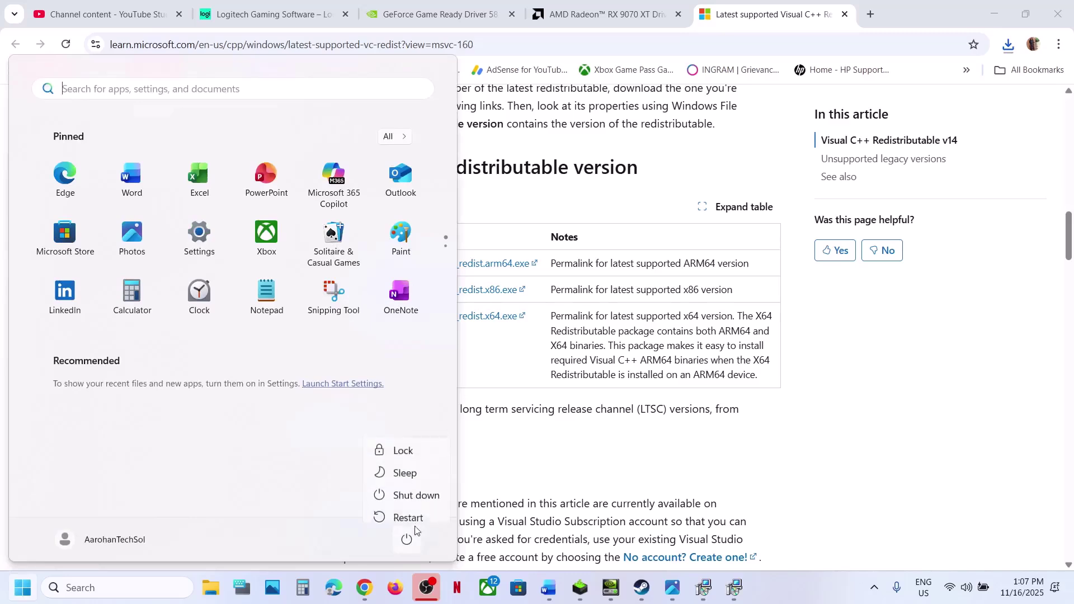
pyautogui.click(550, 589)
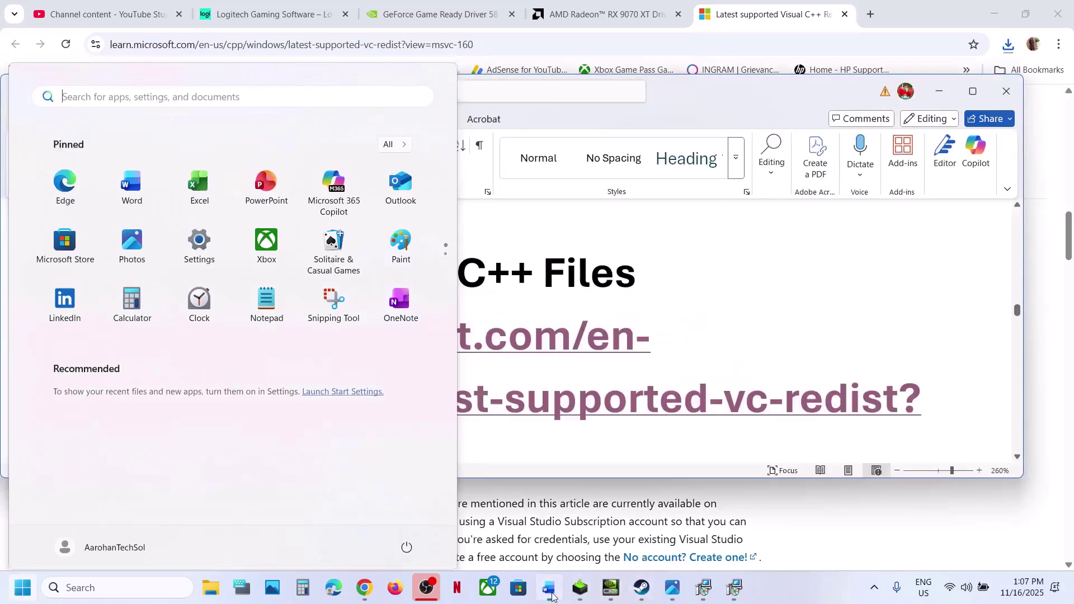
pyautogui.scroll(-1, 475, 365)
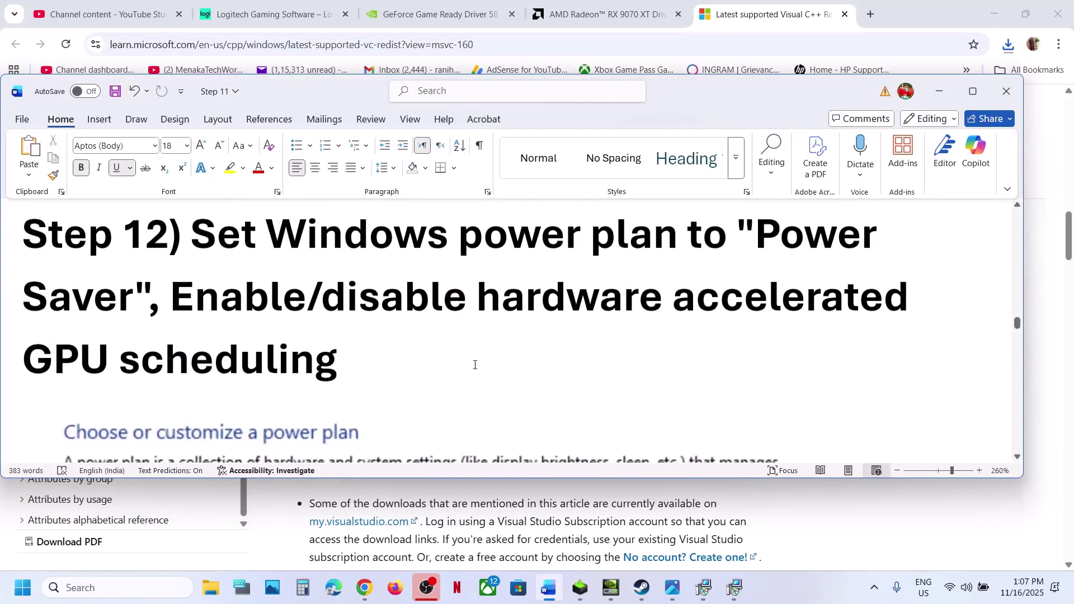
# - Check Control Panel's Hardware and Sound > Power Options shows Balanced selected, then maximize Word
pyautogui.click(128, 588)
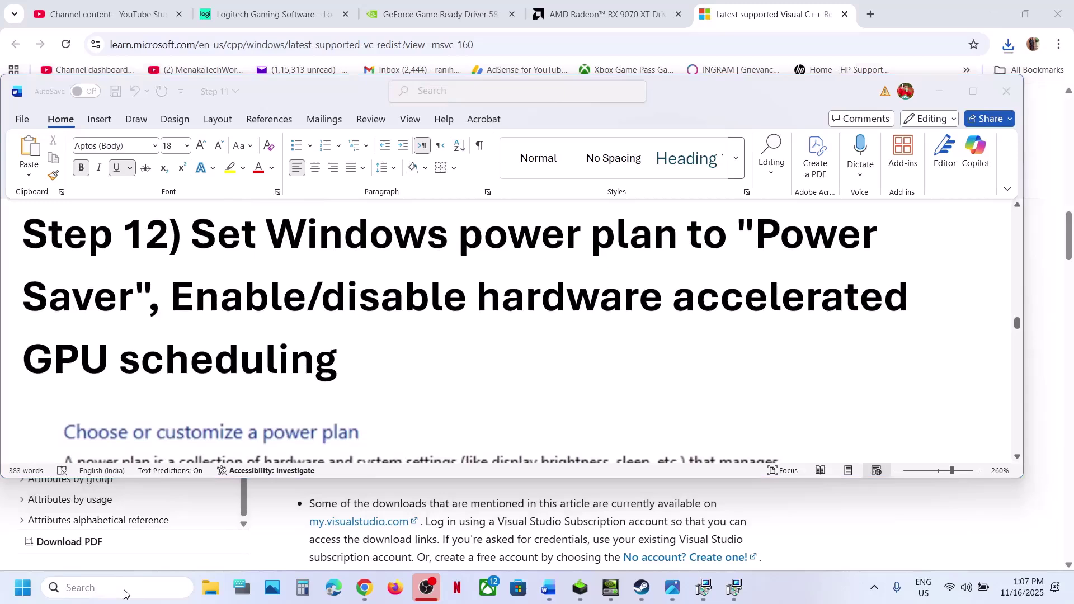
pyautogui.write('control')
pyautogui.press('Escape')
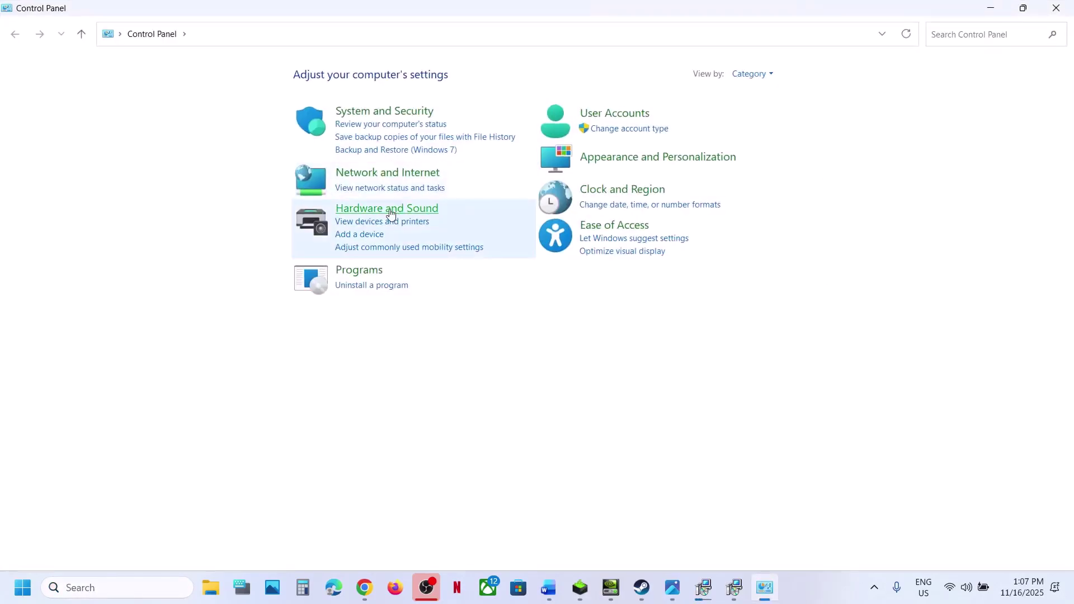
pyautogui.click(391, 210)
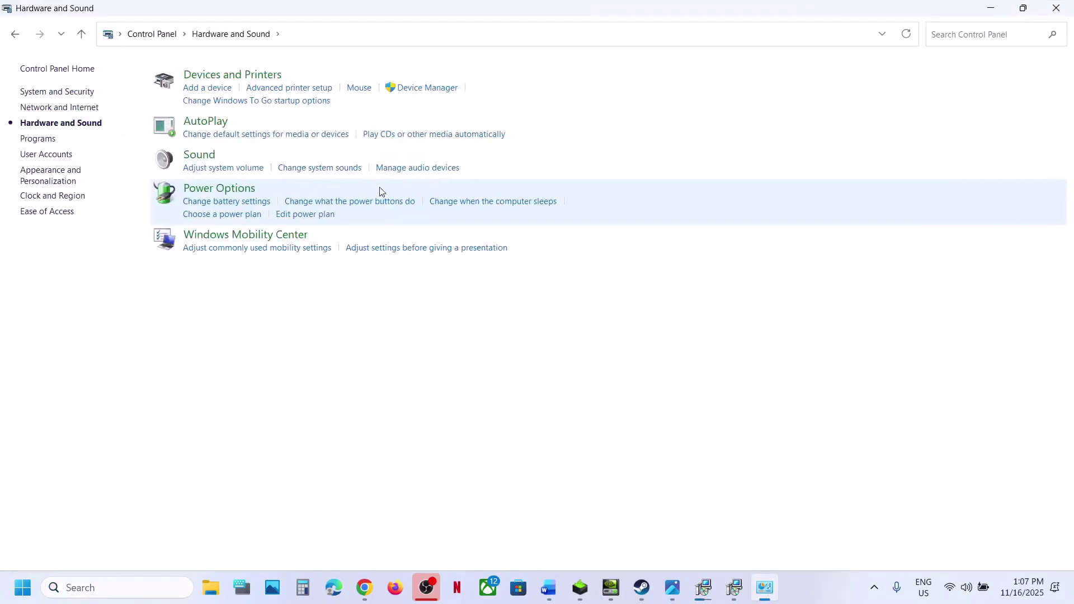
pyautogui.click(224, 191)
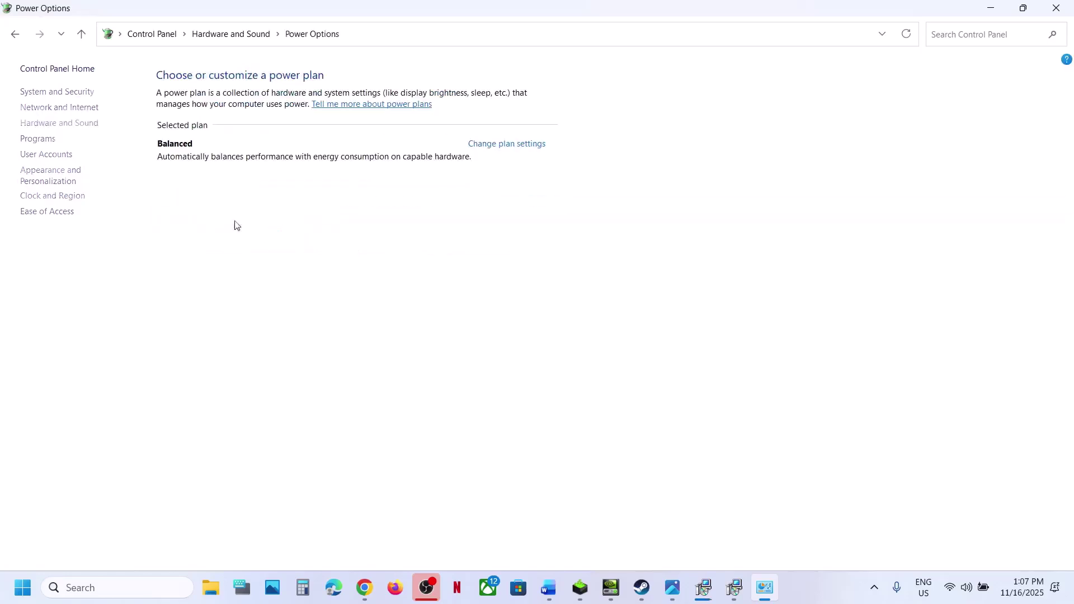
pyautogui.click(1057, 8)
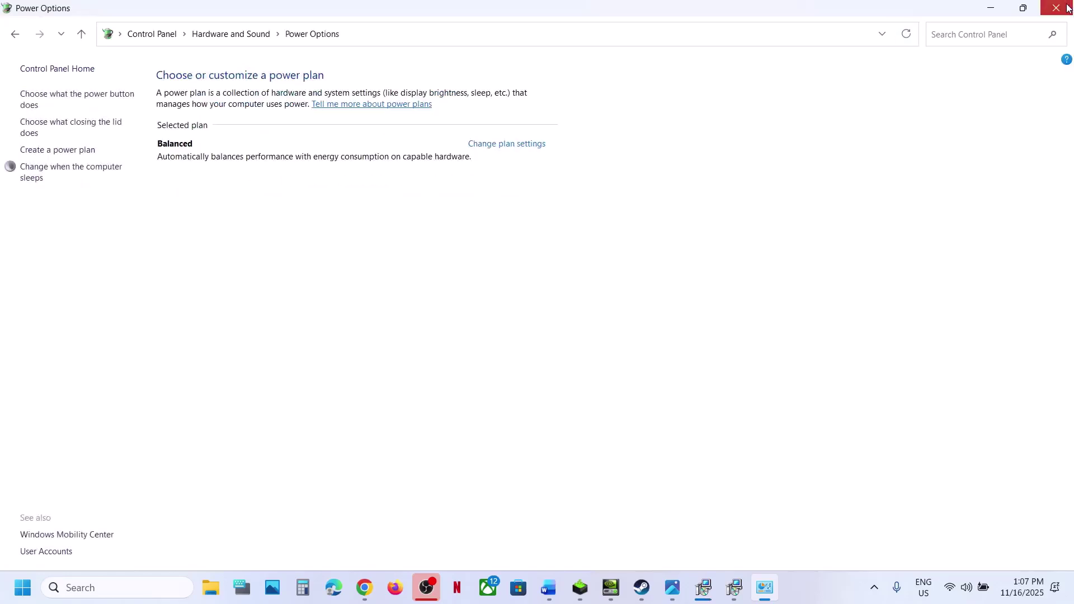
pyautogui.scroll(-2, 371, 378)
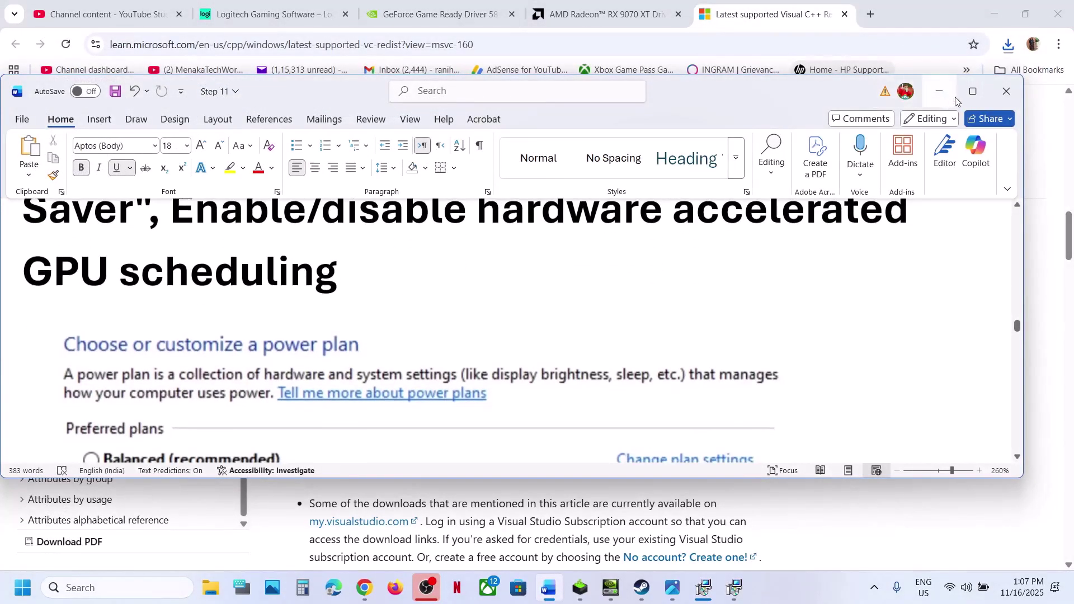
pyautogui.click(973, 91)
pyautogui.scroll(-4, 411, 331)
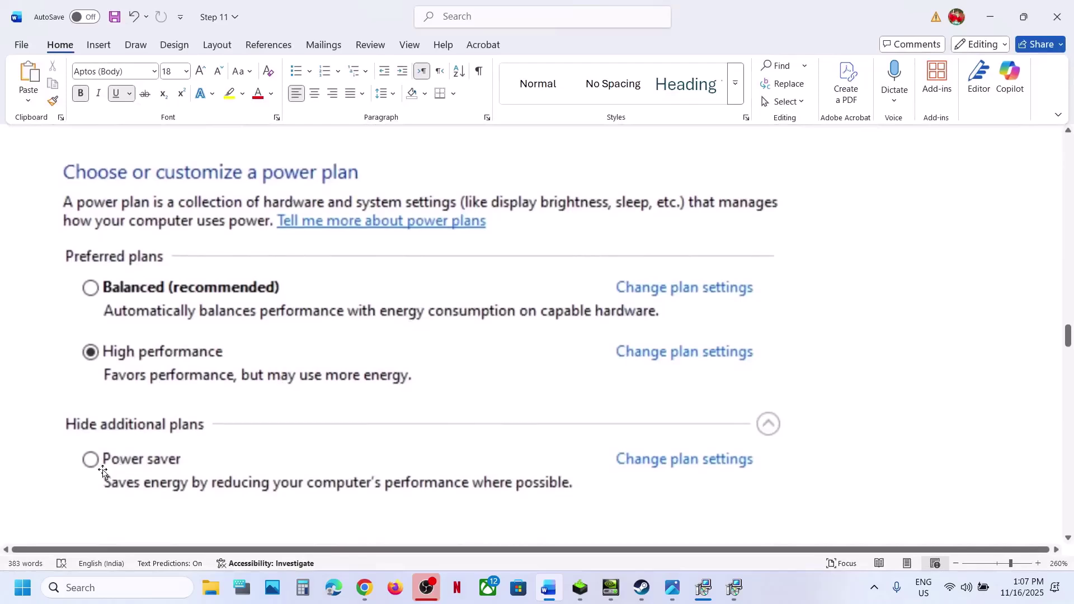
# - Minimize Steam and select the hardware-accelerated GPU scheduling part of Step 12's heading
pyautogui.click(638, 592)
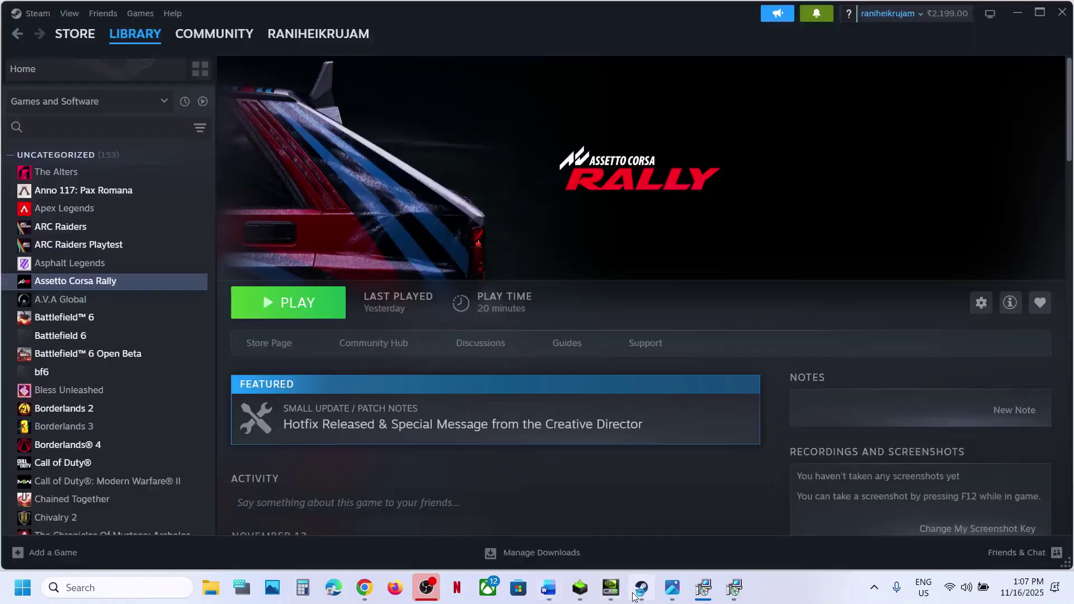
pyautogui.click(638, 592)
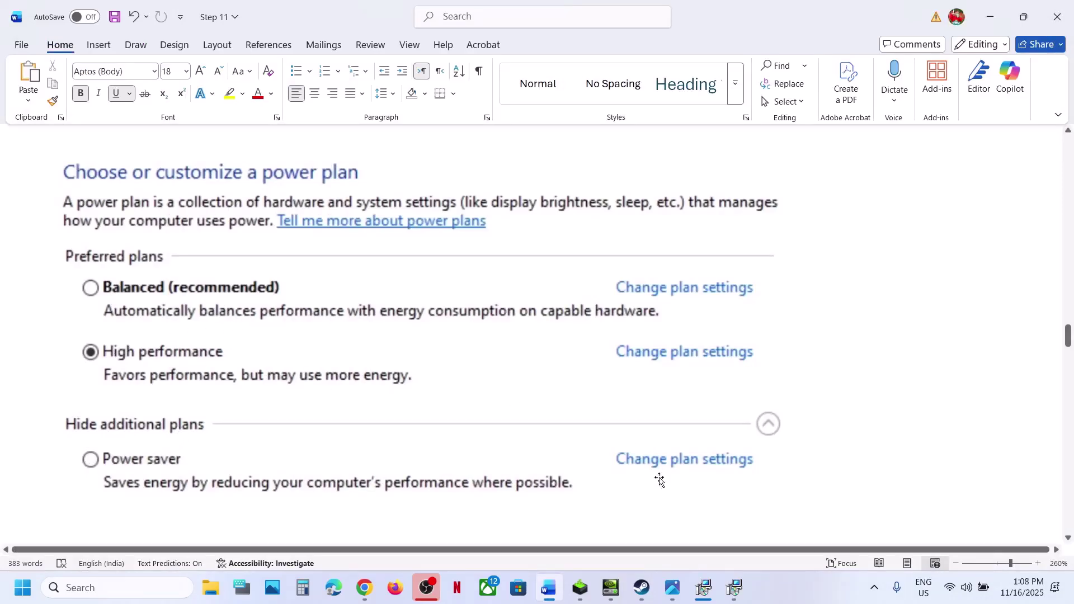
pyautogui.scroll(3, 515, 285)
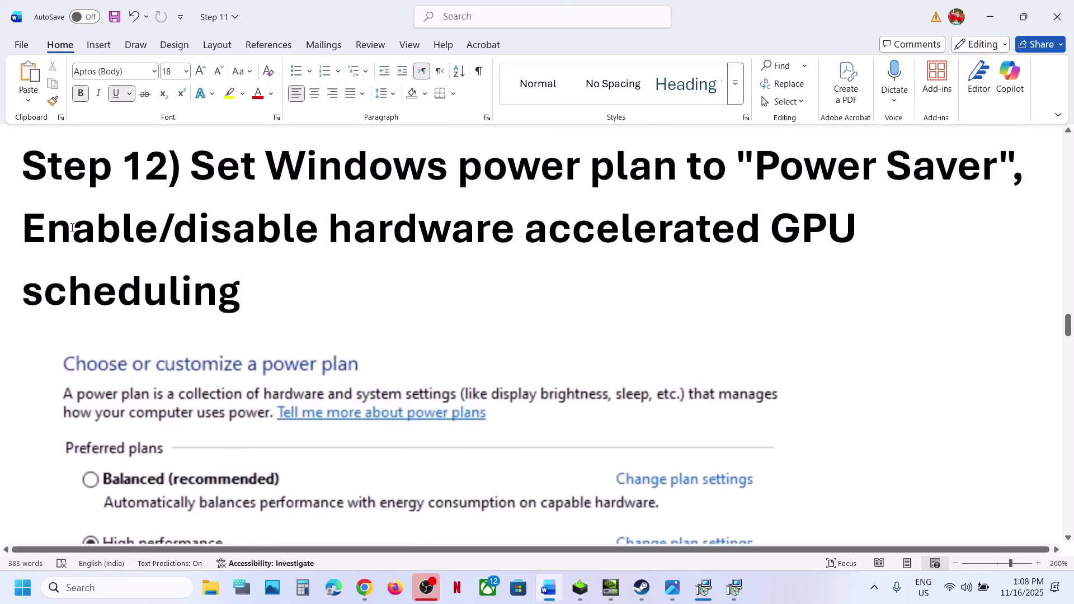
pyautogui.moveTo(71, 227); pyautogui.dragTo(579, 283)
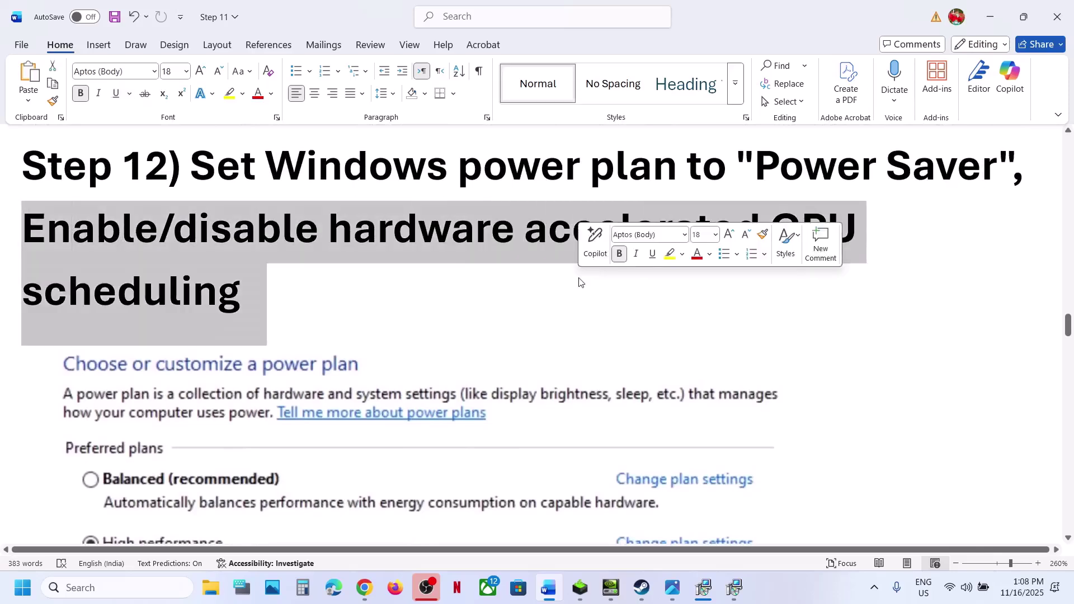
pyautogui.click(133, 596)
# - Turn on Hardware-accelerated GPU scheduling in the advanced Graphics settings
pyautogui.write('graphics settings')
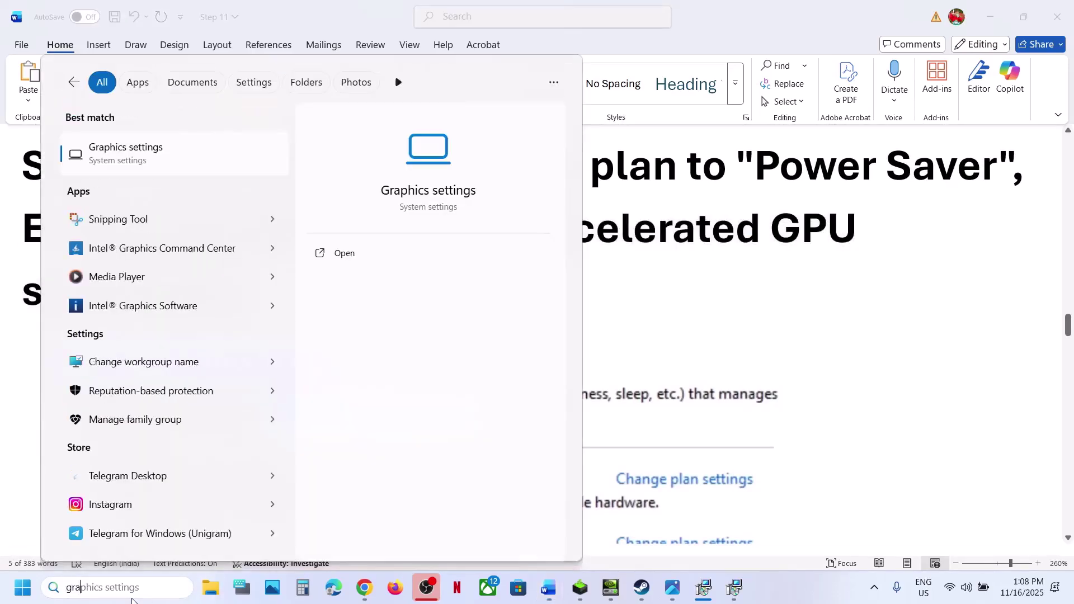
pyautogui.press('Return')
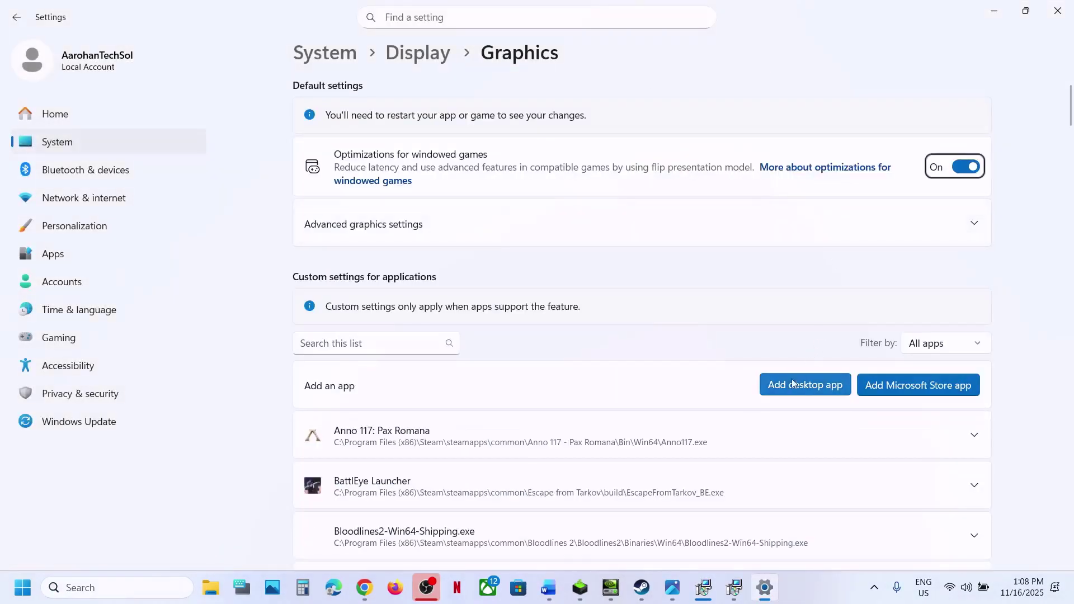
pyautogui.click(361, 226)
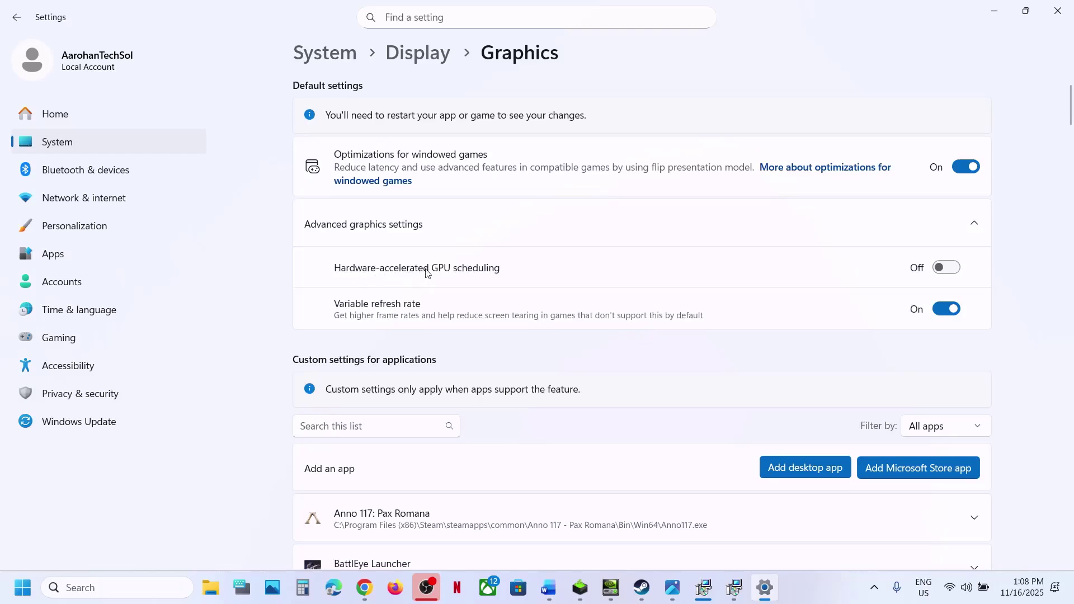
pyautogui.click(962, 271)
# - Switch between Steam and the Word guide, ending on Steam's Assetto Corsa Rally page
pyautogui.click(636, 597)
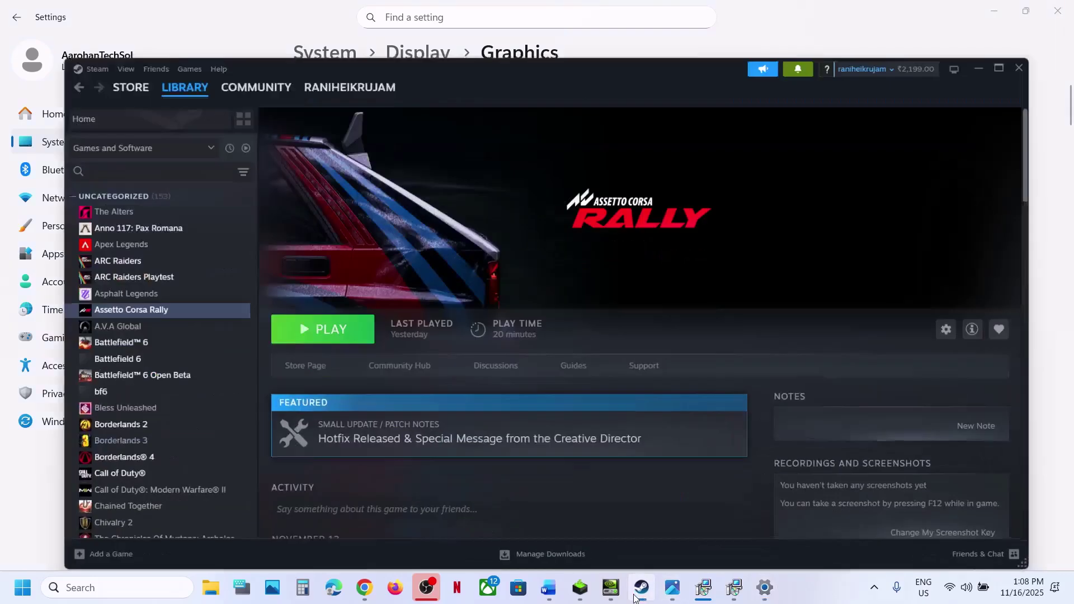
pyautogui.click(637, 597)
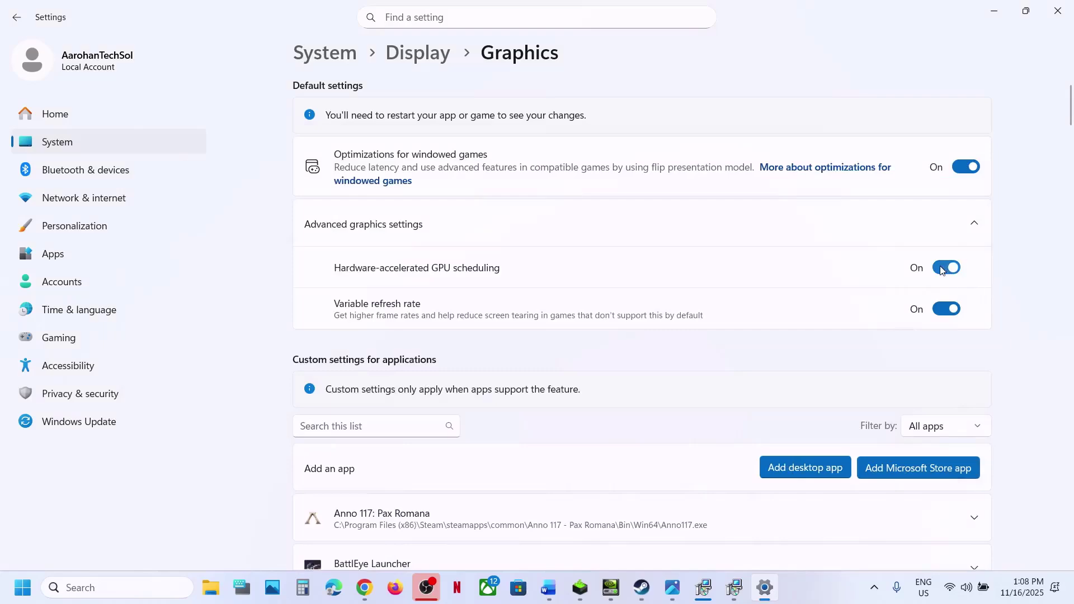
pyautogui.click(548, 587)
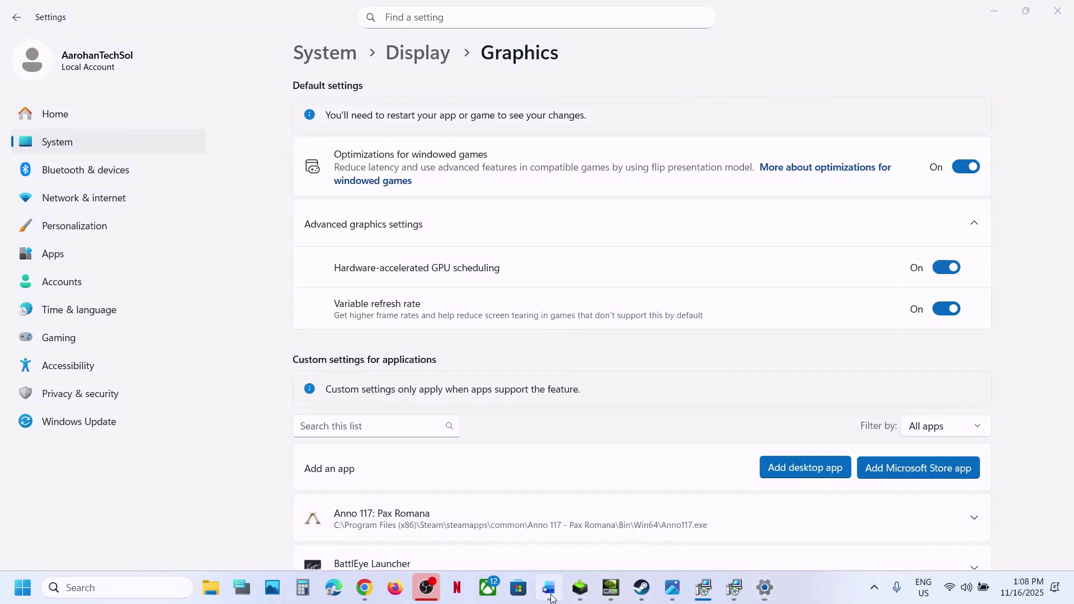
pyautogui.click(641, 588)
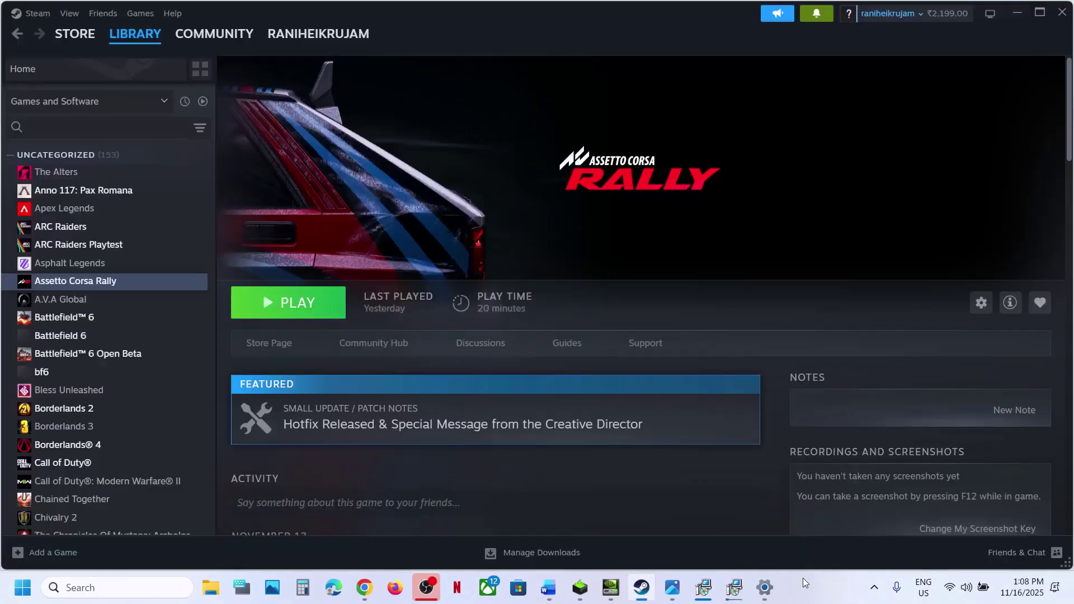
pyautogui.click(548, 588)
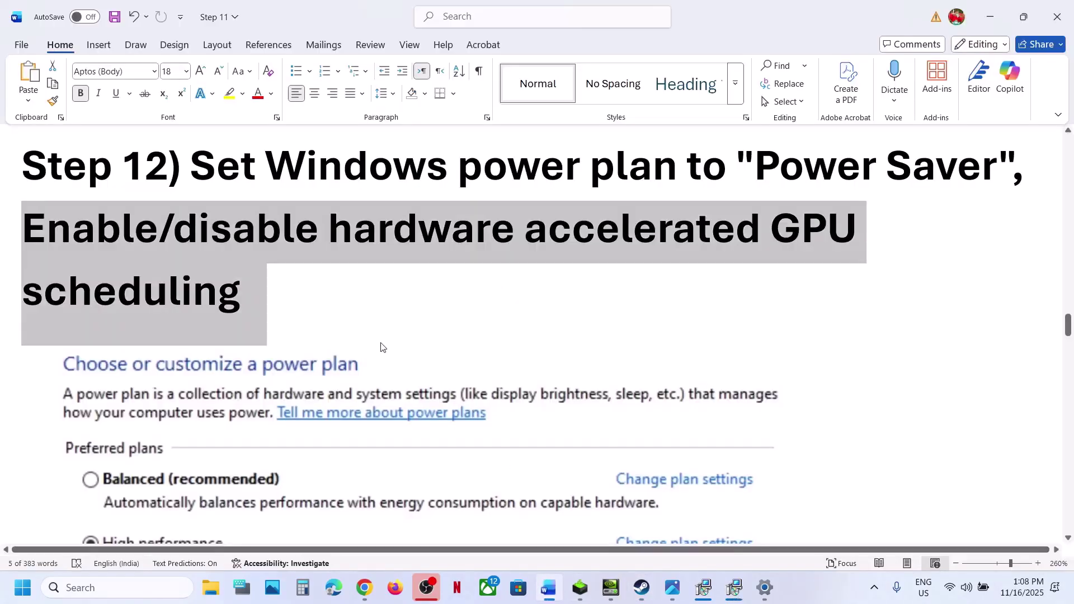
pyautogui.scroll(-5, 382, 343)
pyautogui.scroll(-5, 382, 343)
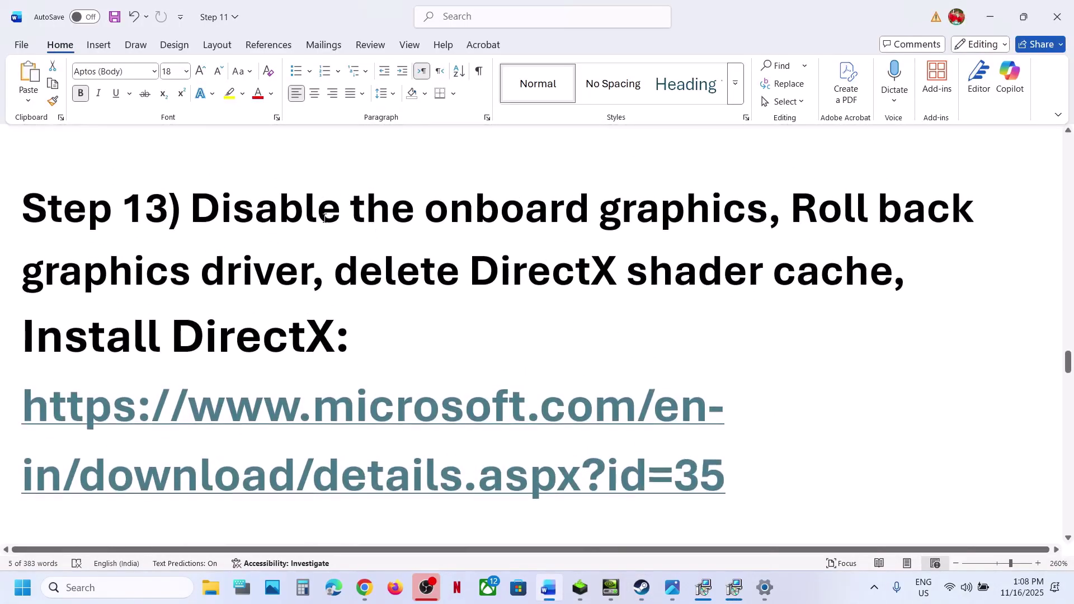
pyautogui.moveTo(195, 207); pyautogui.dragTo(704, 190)
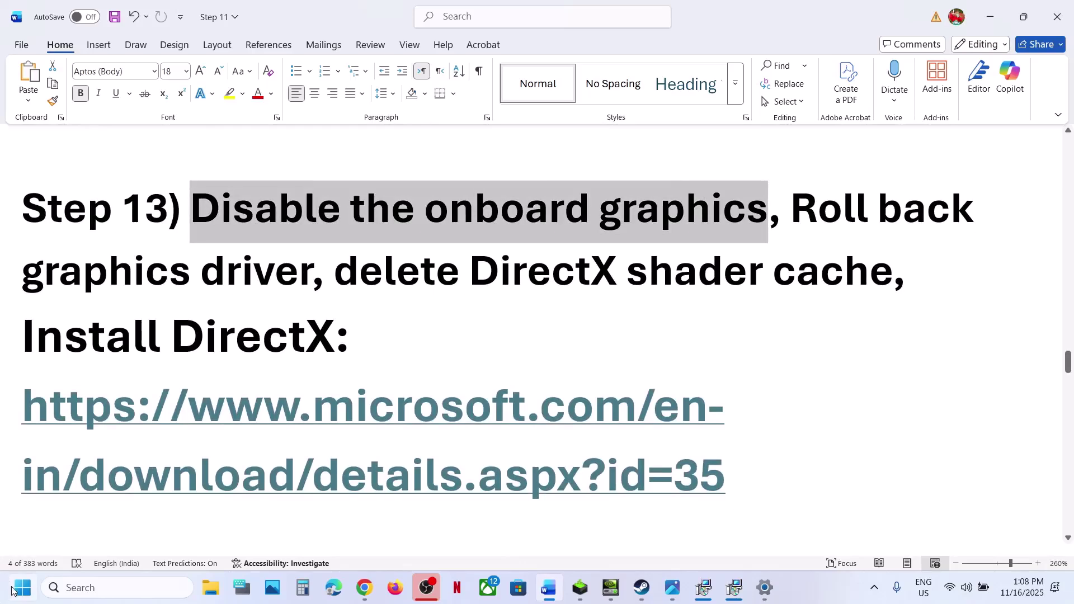
pyautogui.rightClick(17, 589)
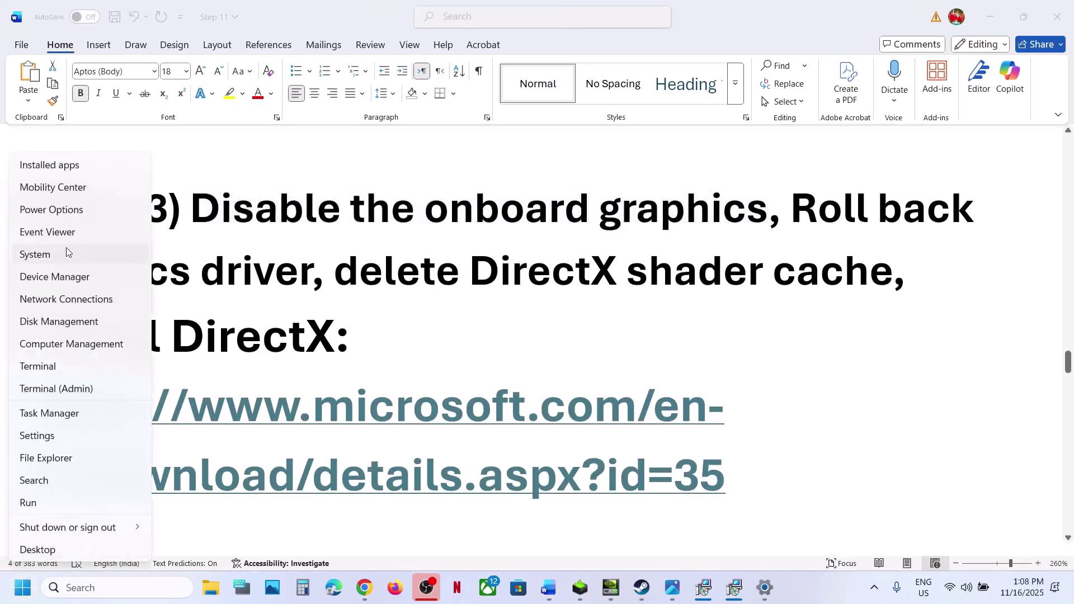
pyautogui.click(63, 278)
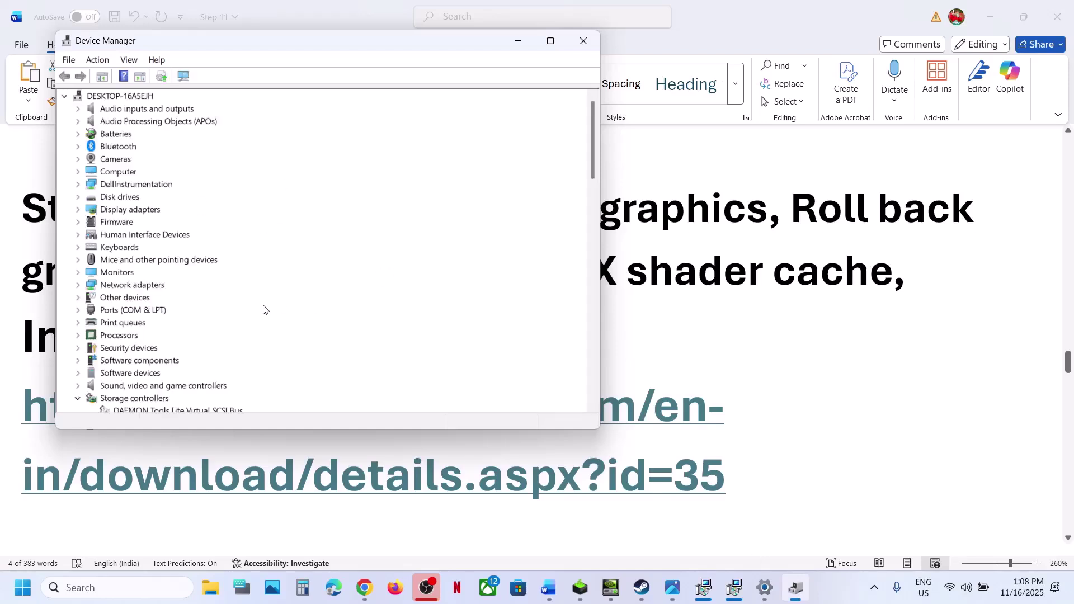
pyautogui.click(78, 210)
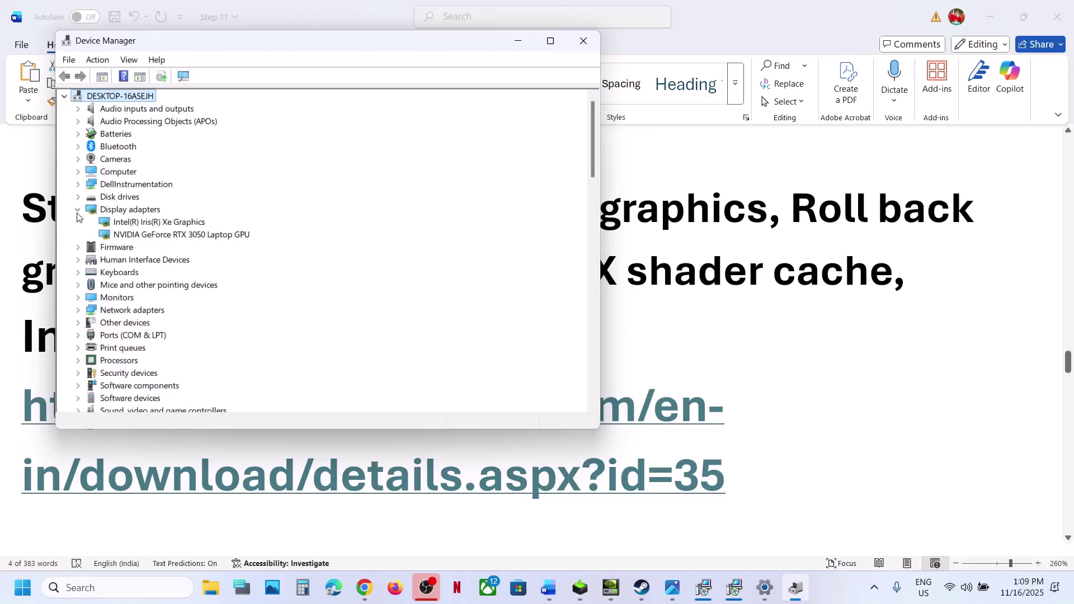
pyautogui.click(149, 224)
pyautogui.click(156, 235)
pyautogui.click(145, 222)
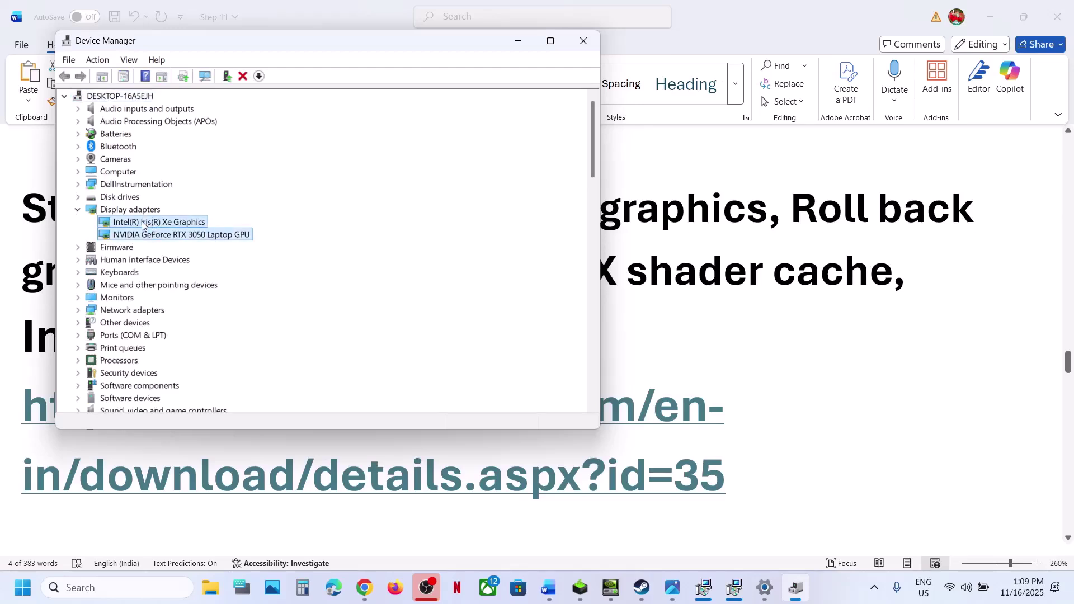
pyautogui.rightClick(153, 222)
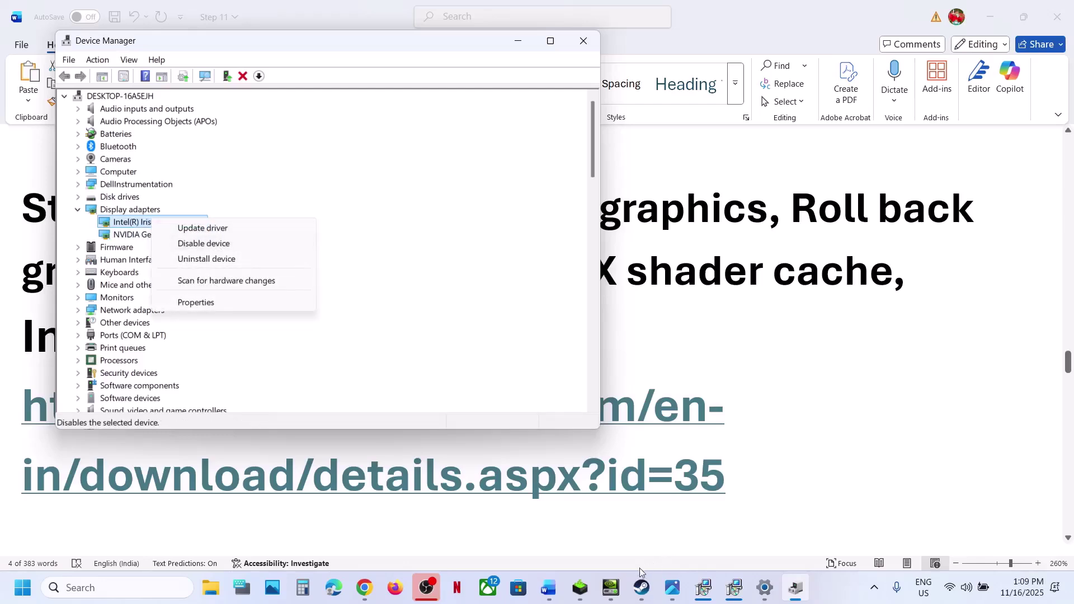
pyautogui.click(642, 588)
pyautogui.click(642, 589)
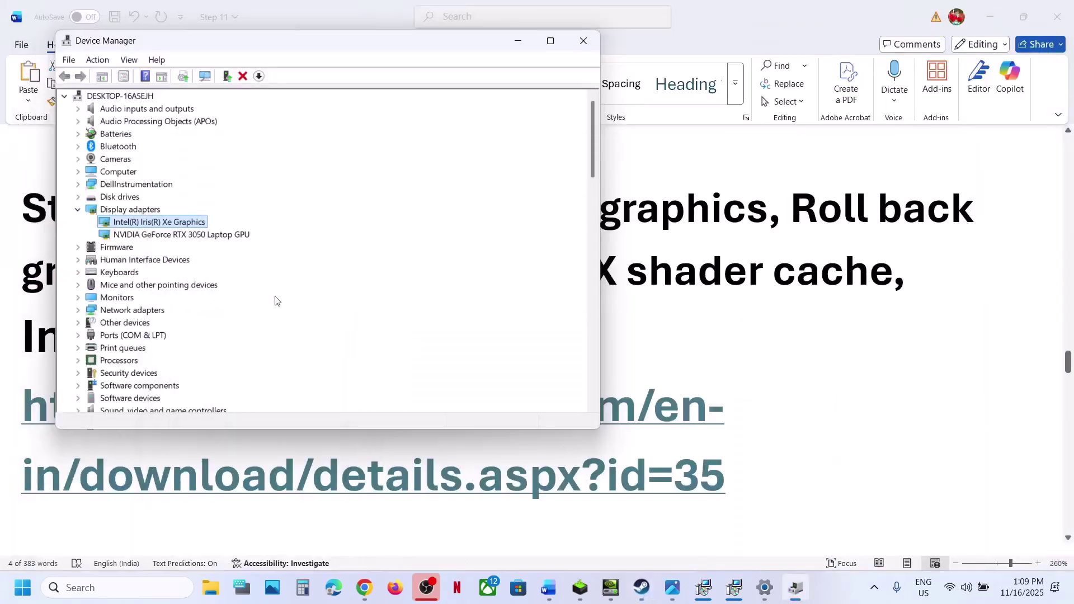
pyautogui.rightClick(181, 226)
pyautogui.click(480, 160)
pyautogui.click(584, 40)
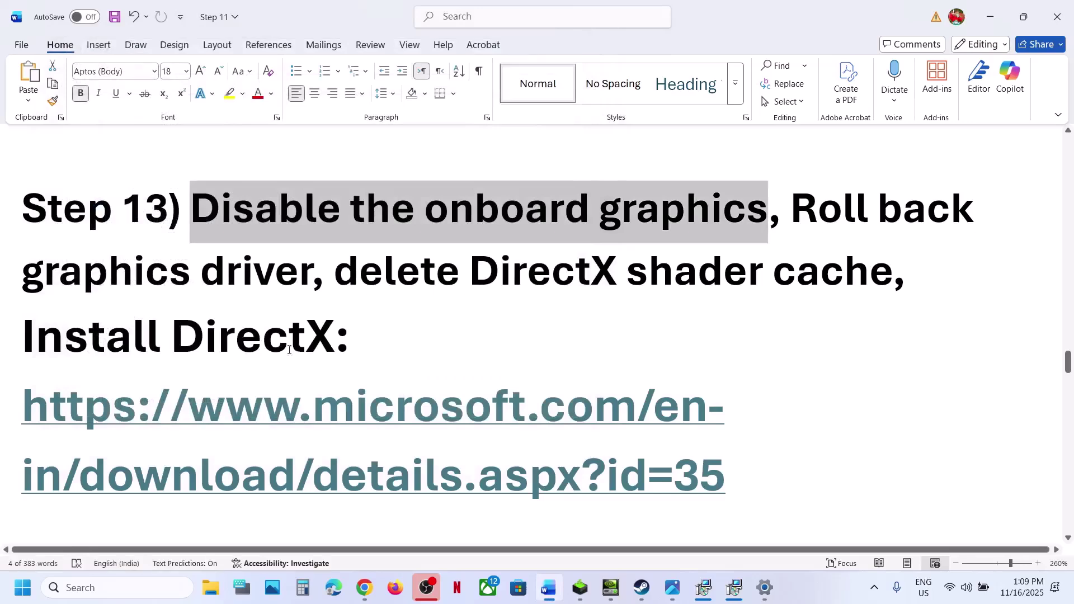
# - Return to NVIDIA's RTX 3050 Laptop GPU driver results and expand View More Versions
pyautogui.moveTo(811, 197); pyautogui.dragTo(312, 274)
pyautogui.click(364, 588)
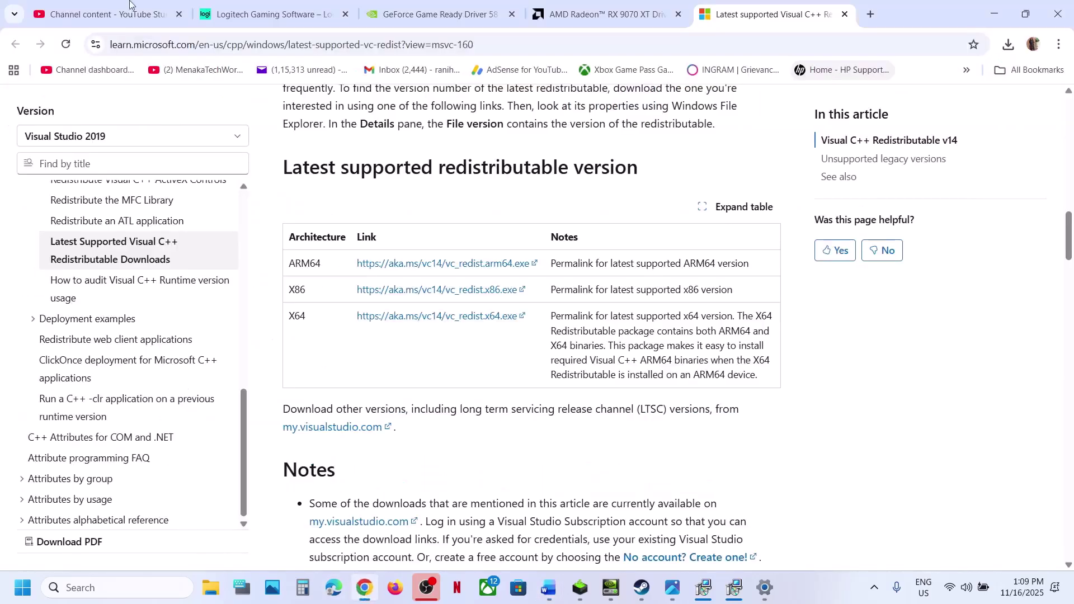
pyautogui.click(393, 18)
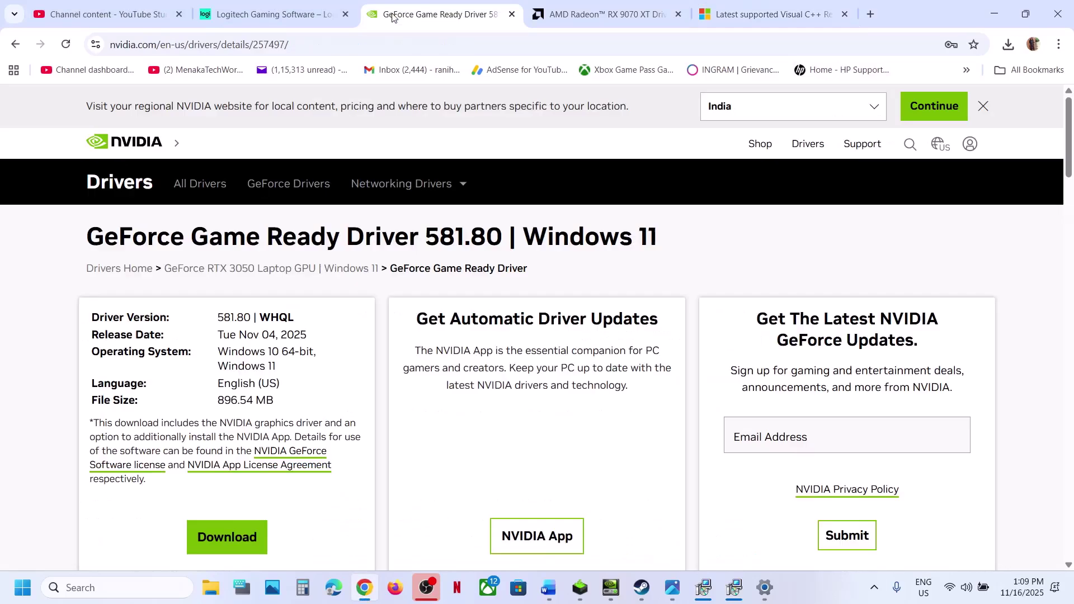
pyautogui.click(15, 45)
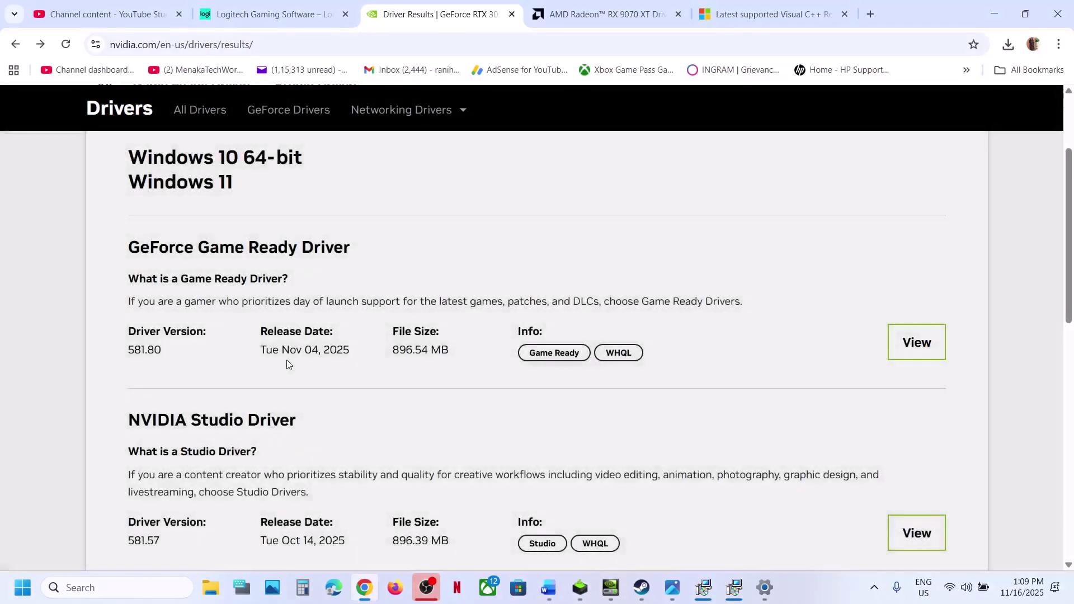
pyautogui.scroll(-7, 286, 360)
pyautogui.click(201, 252)
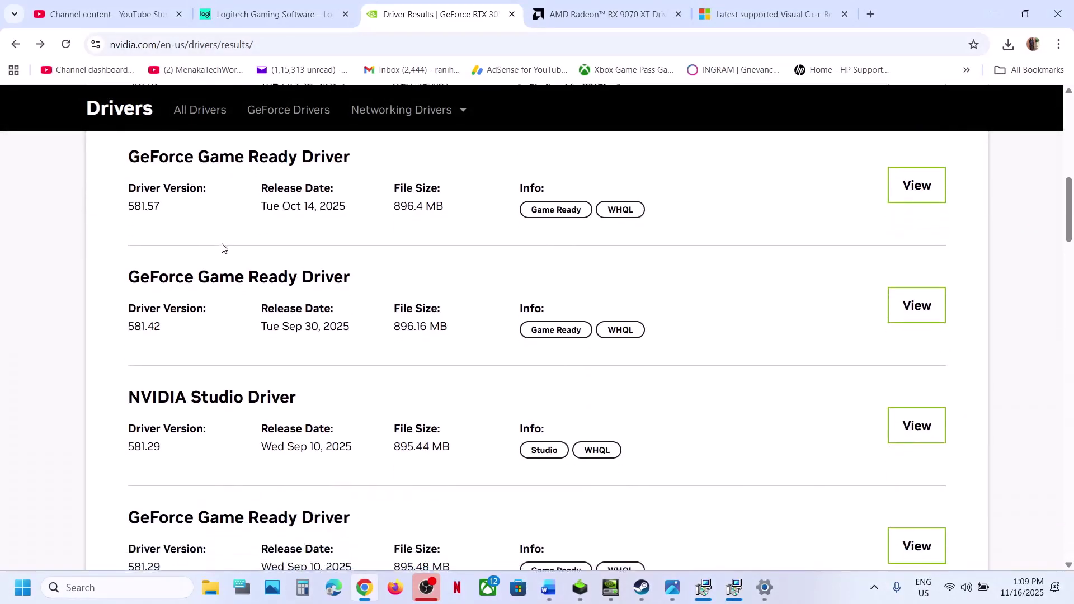
# - Highlight older drivers 581.57 and 581.42, glancing at the NVIDIA Installer window
pyautogui.moveTo(134, 205); pyautogui.dragTo(168, 212)
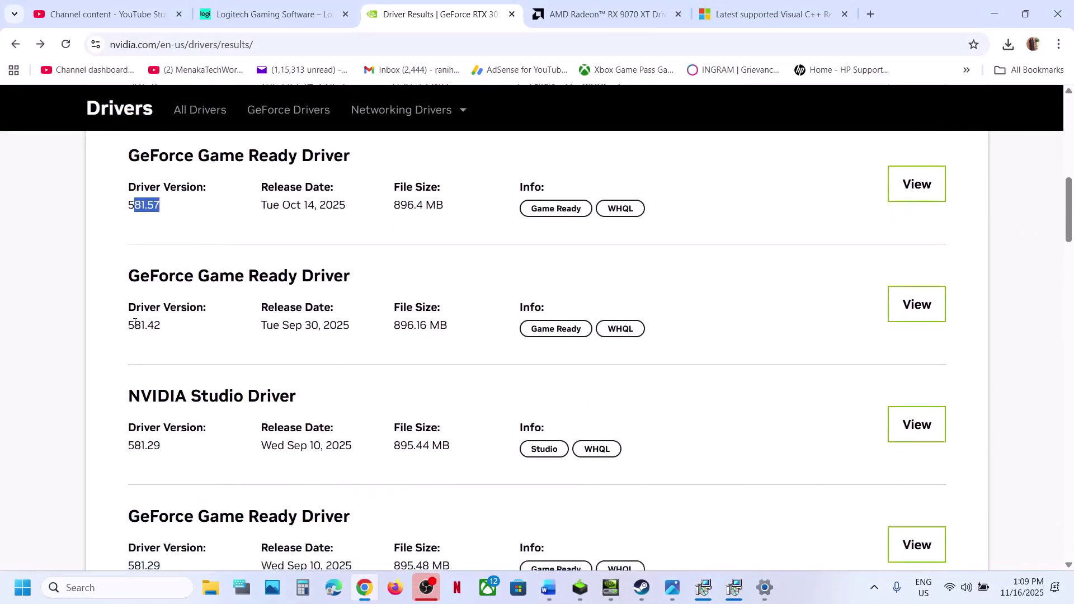
pyautogui.moveTo(134, 322); pyautogui.dragTo(177, 318)
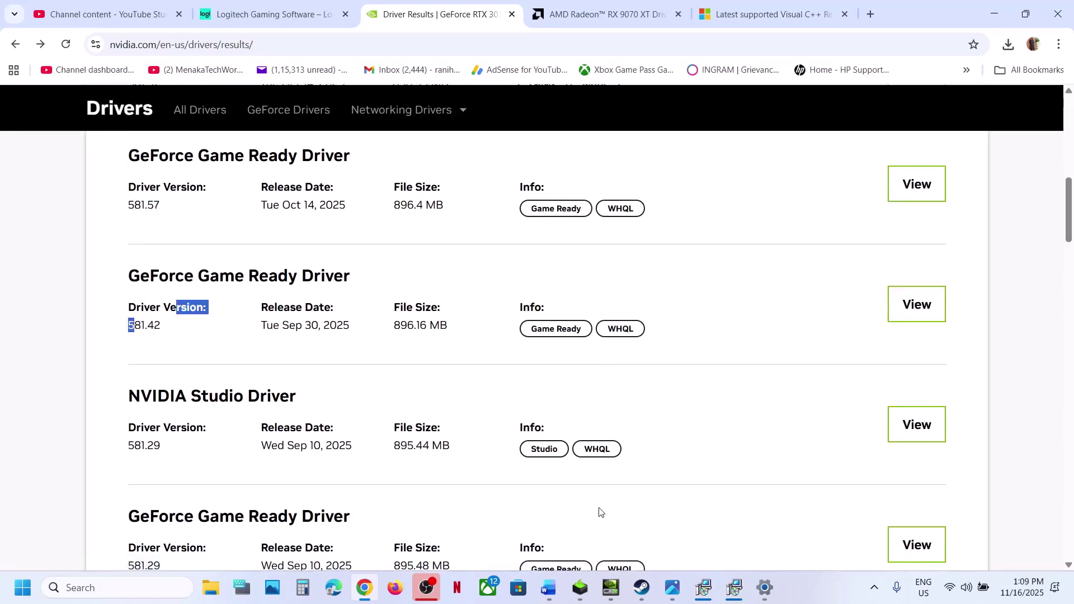
pyautogui.click(580, 588)
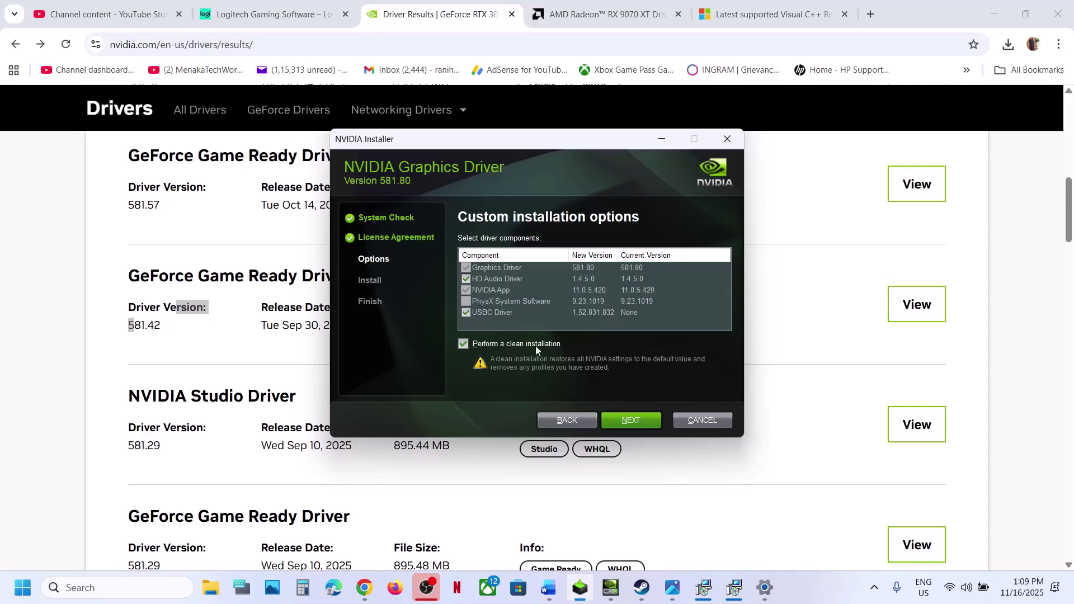
pyautogui.click(71, 496)
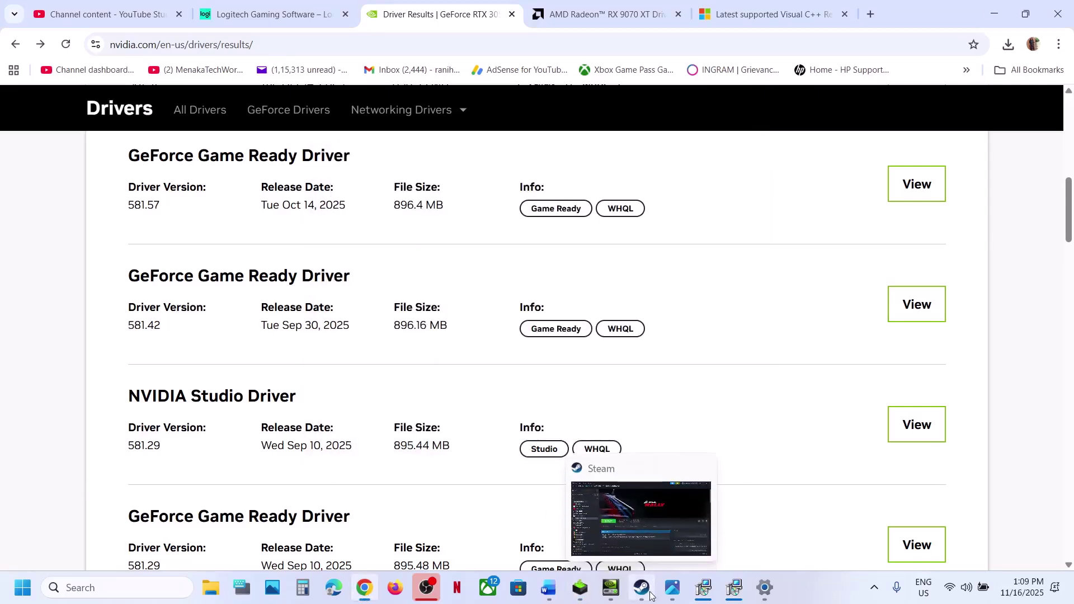
# - Open the RX 9070 XT previous versions list for Windows 11 - 64-Bit Edition
pyautogui.click(569, 16)
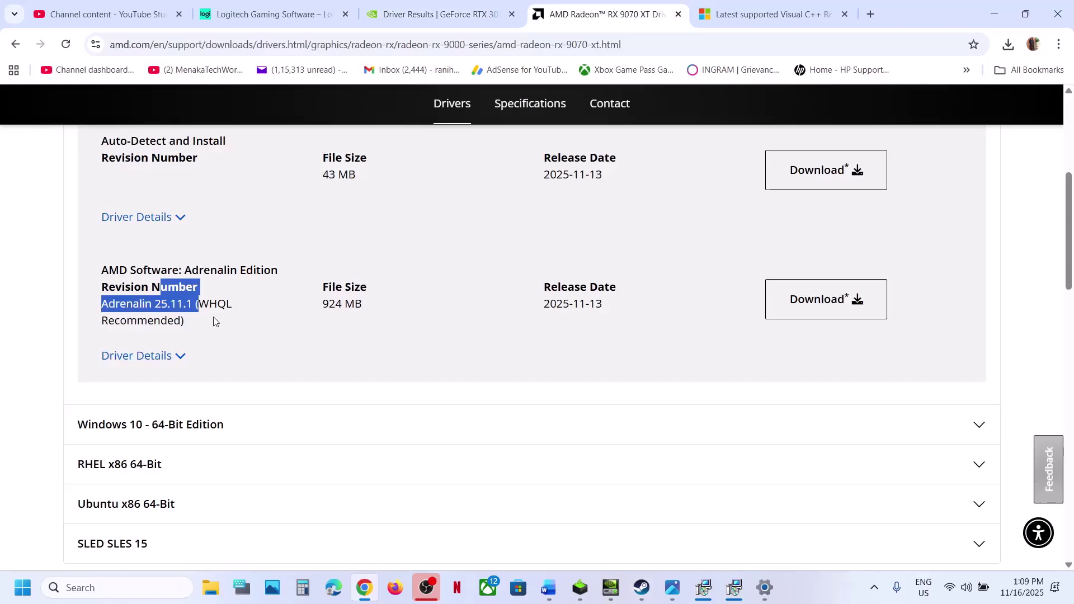
pyautogui.scroll(-3, 213, 320)
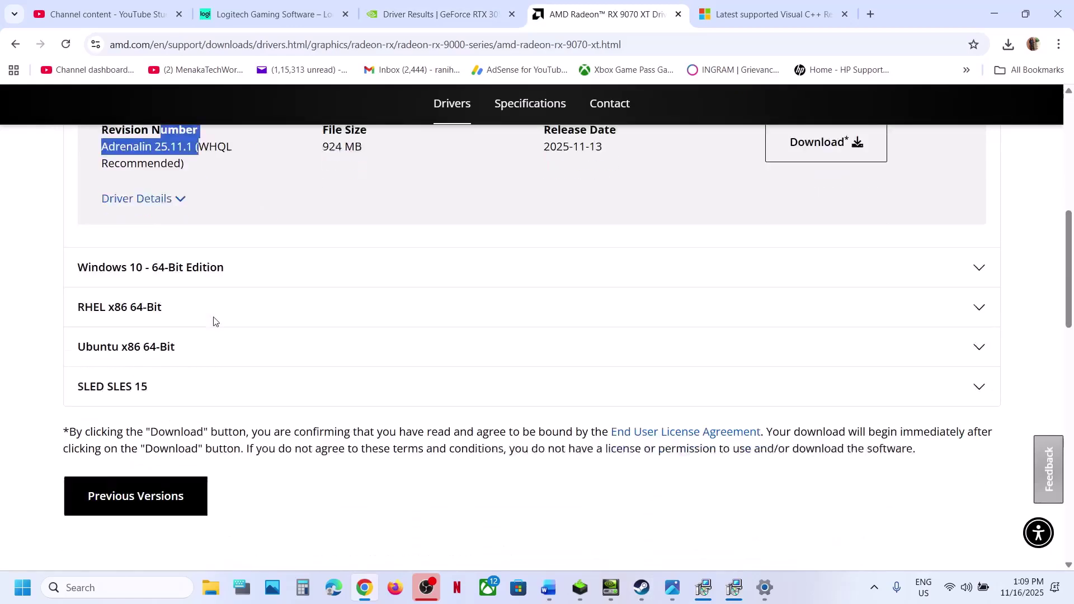
pyautogui.click(110, 484)
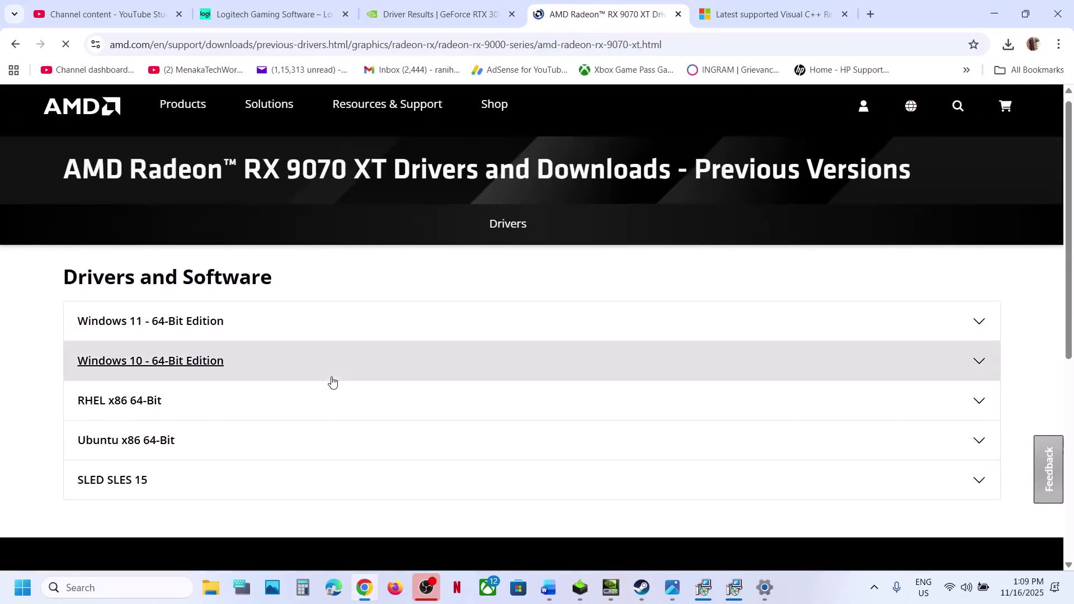
pyautogui.scroll(-1, 333, 382)
pyautogui.click(174, 267)
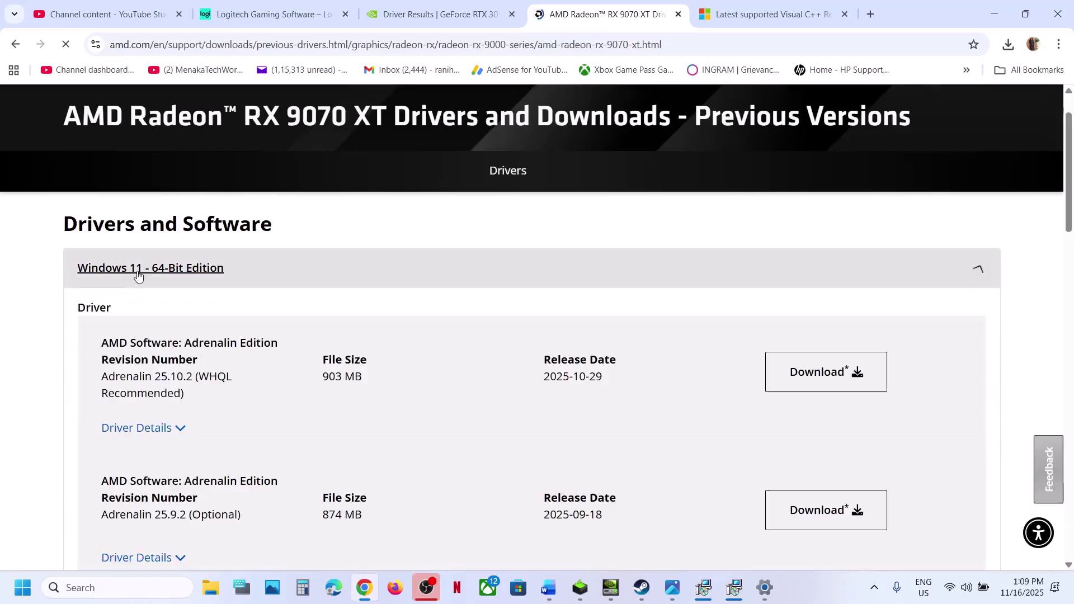
# - Highlight Adrenalin 25.10.2 and 25.9.2, then bring the Steam library forward
pyautogui.scroll(-1, 162, 340)
pyautogui.moveTo(156, 352); pyautogui.dragTo(231, 352)
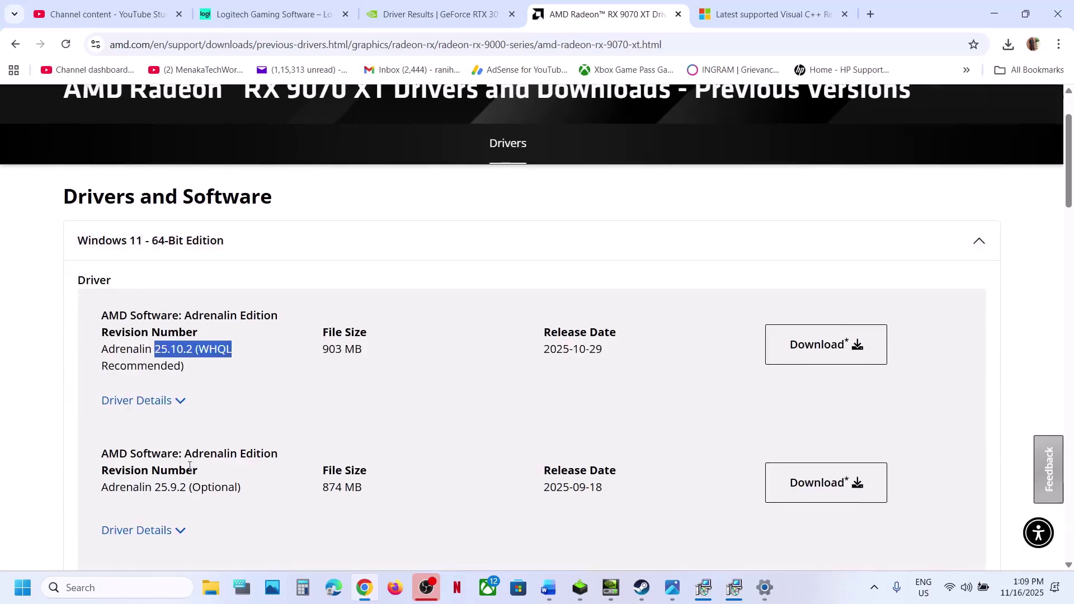
pyautogui.moveTo(157, 490); pyautogui.dragTo(213, 484)
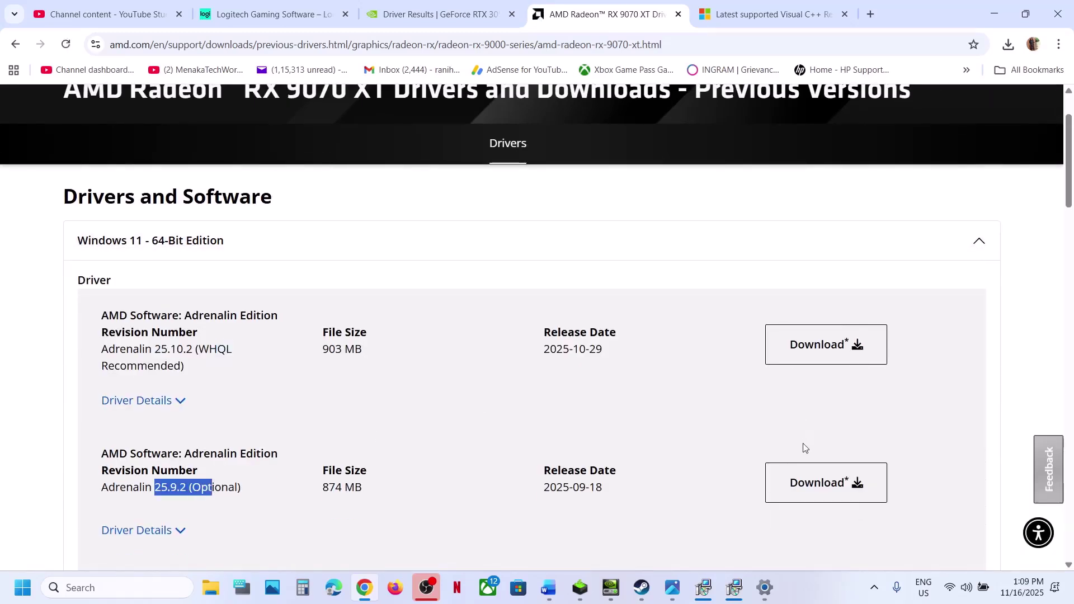
pyautogui.click(642, 588)
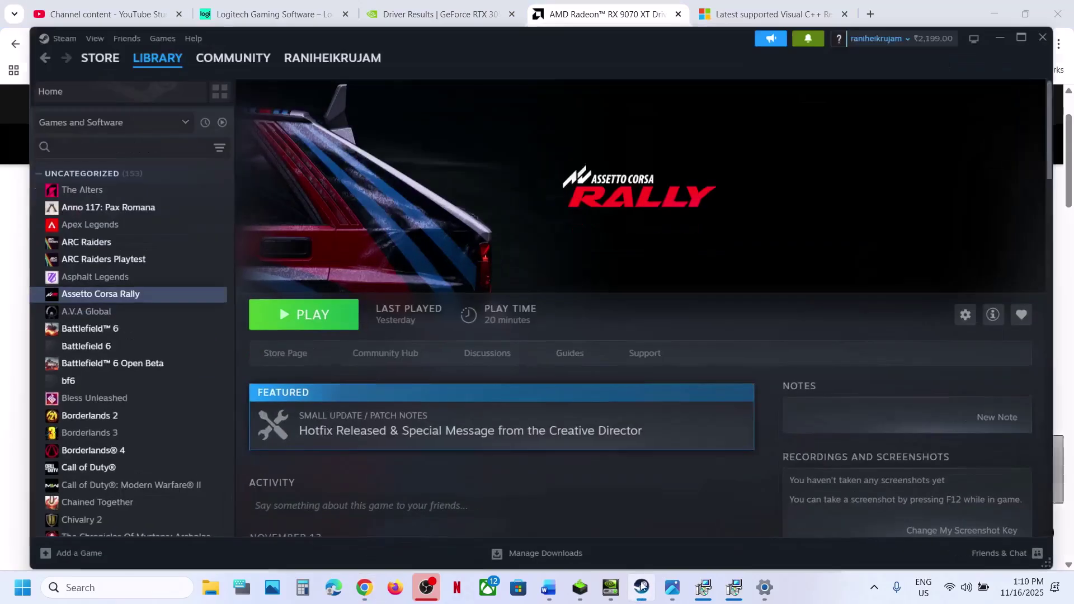
# - Follow the guide's DirectX link and download the DirectX End-User Runtime Web Installer
pyautogui.click(549, 587)
pyautogui.scroll(-5, 487, 353)
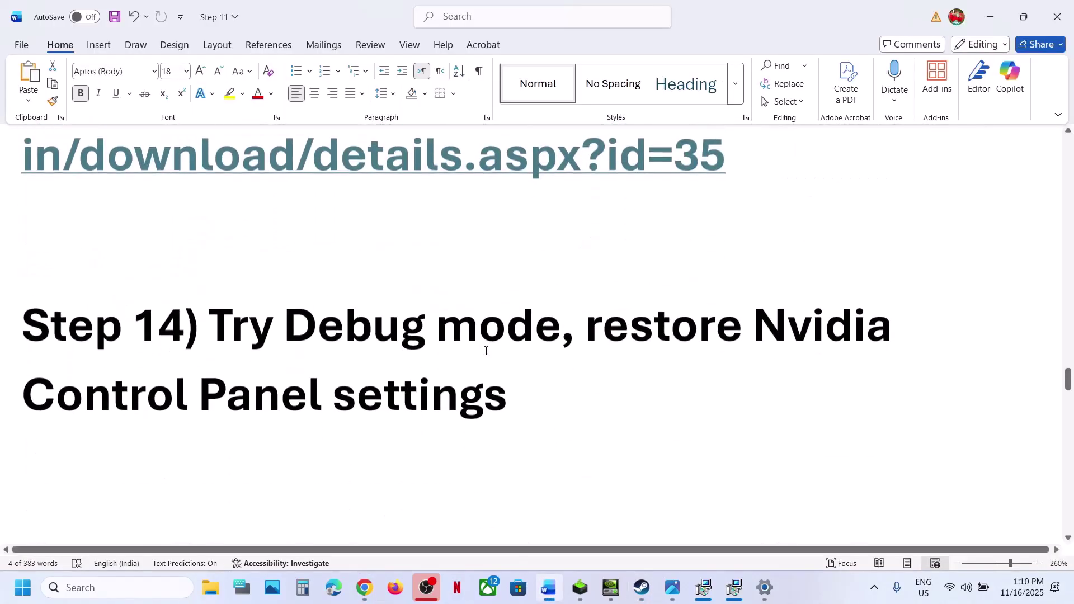
pyautogui.scroll(3, 486, 351)
pyautogui.keyDown('ctrl'); pyautogui.click(498, 331); pyautogui.keyUp('ctrl')
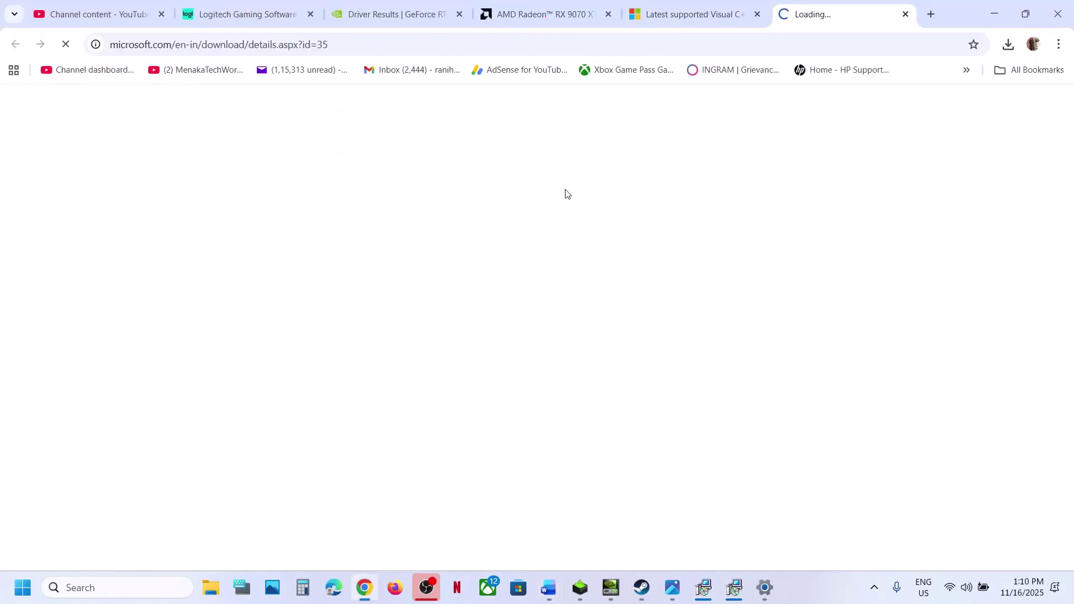
pyautogui.scroll(-3, 468, 329)
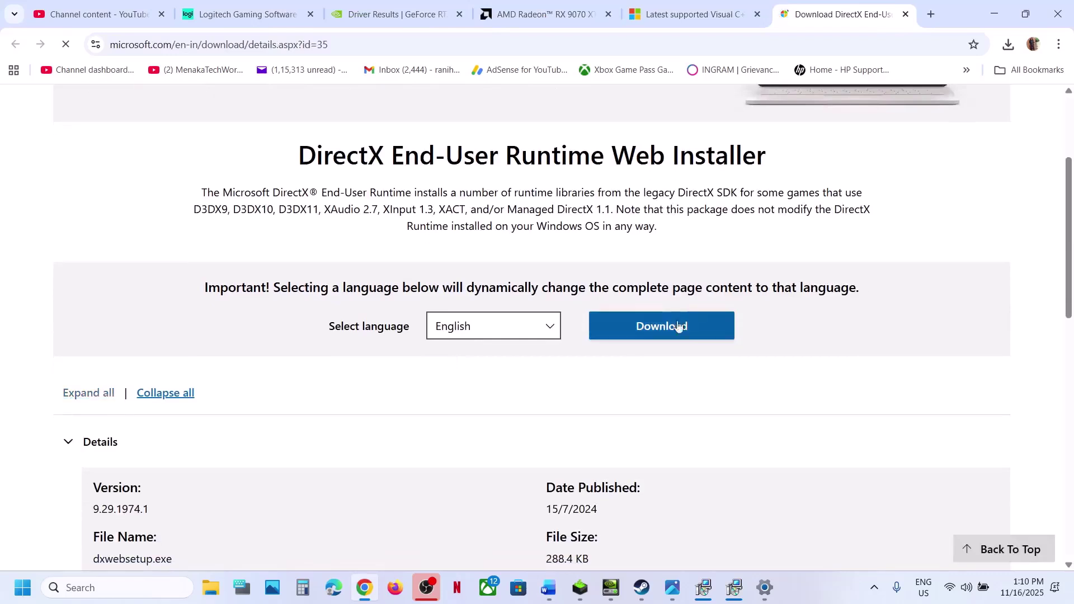
pyautogui.click(661, 330)
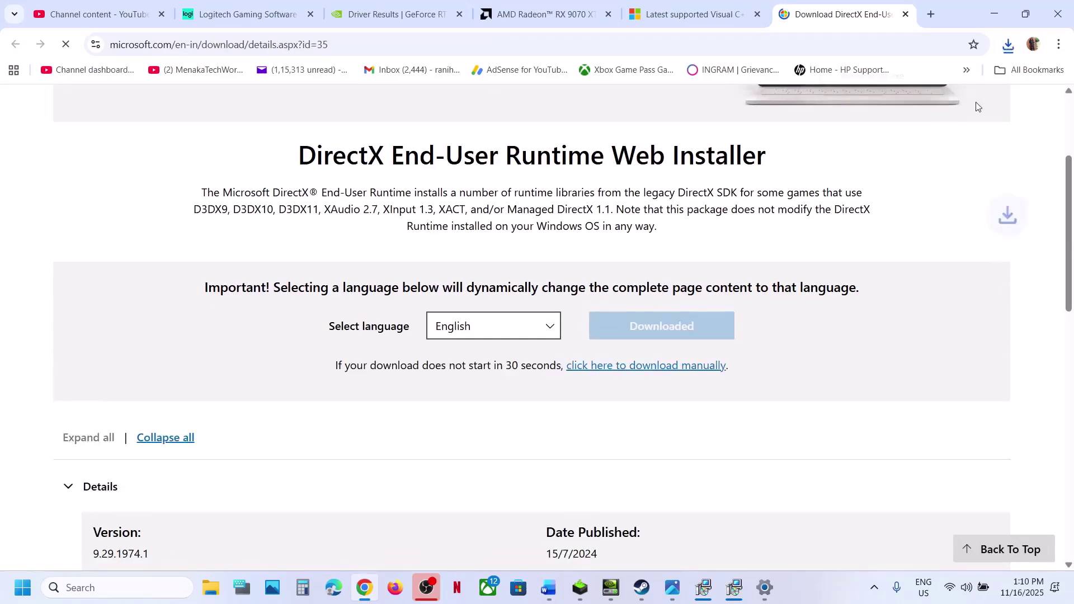
# - Run dxwebsetup.exe, approve UAC, accept the licence and start installing components
pyautogui.click(873, 76)
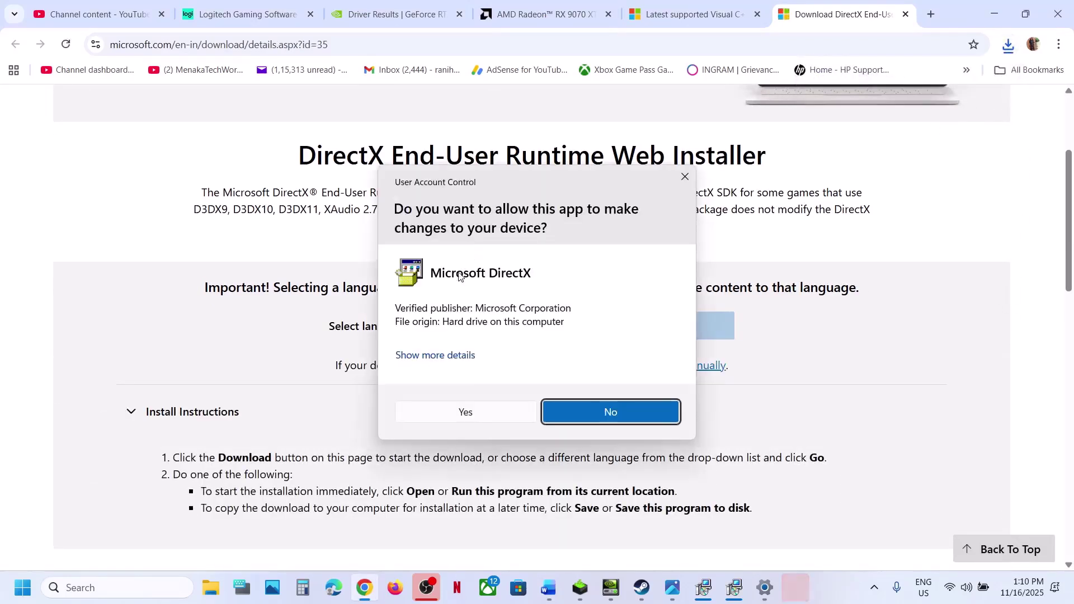
pyautogui.click(451, 412)
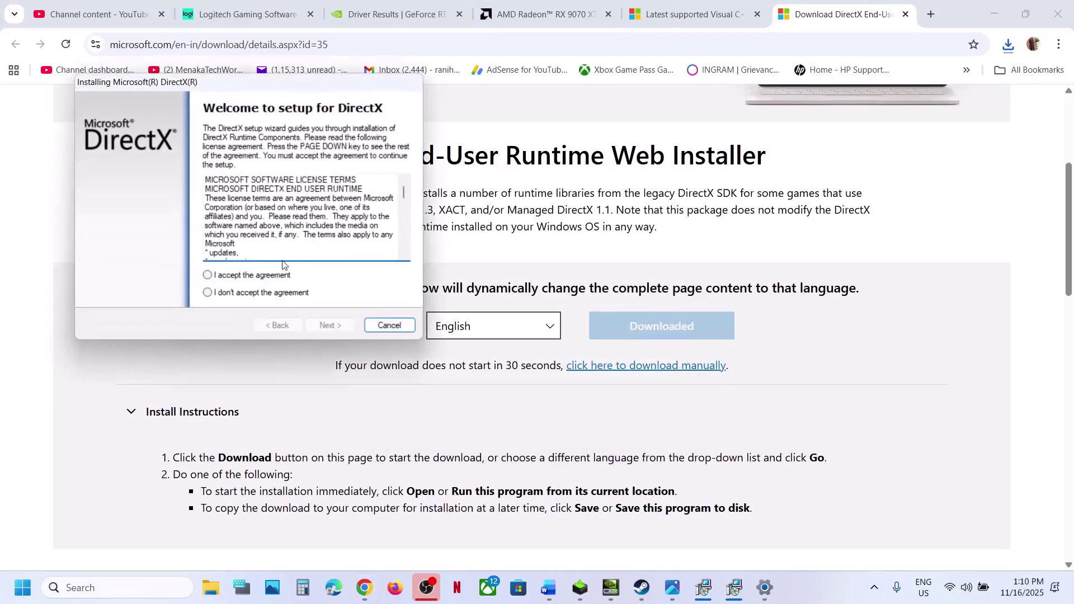
pyautogui.click(262, 275)
pyautogui.click(330, 325)
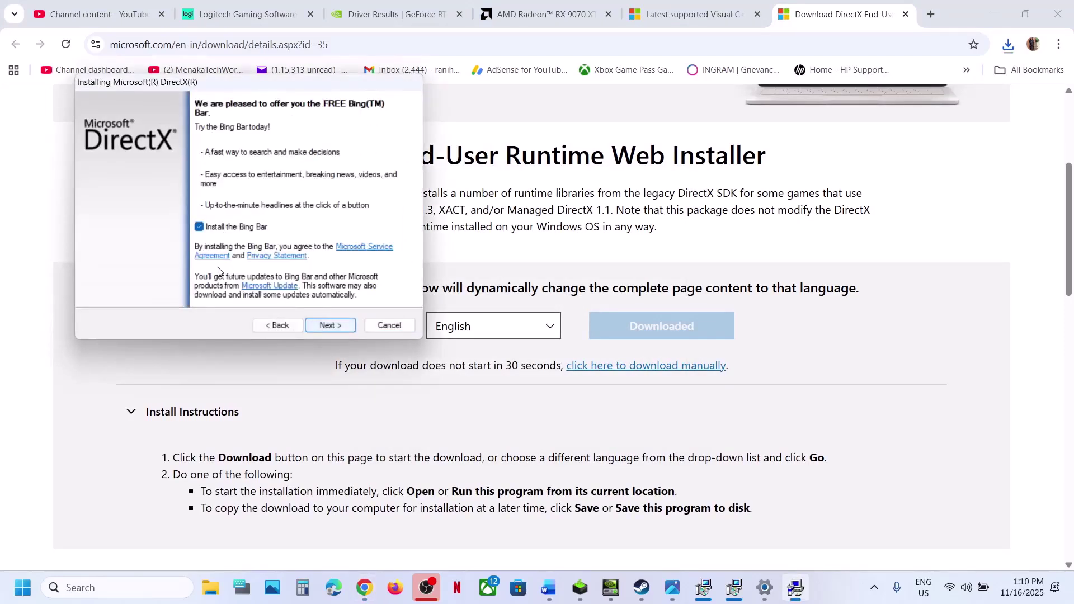
pyautogui.click(320, 323)
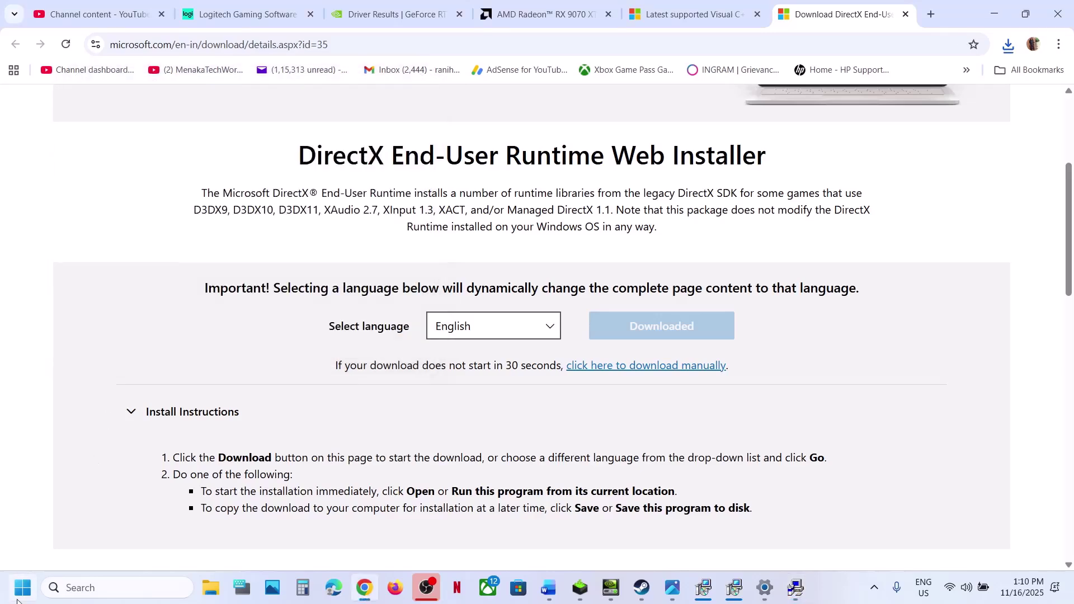
# - Check the Start menu power options, then return to the Word notes
pyautogui.click(23, 587)
pyautogui.click(406, 540)
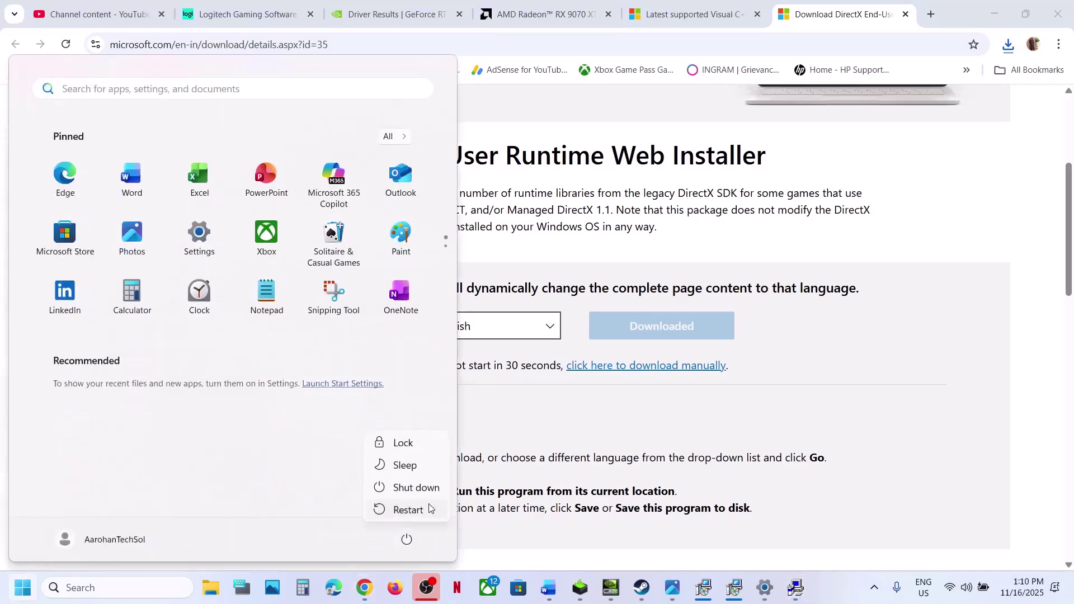
pyautogui.click(548, 588)
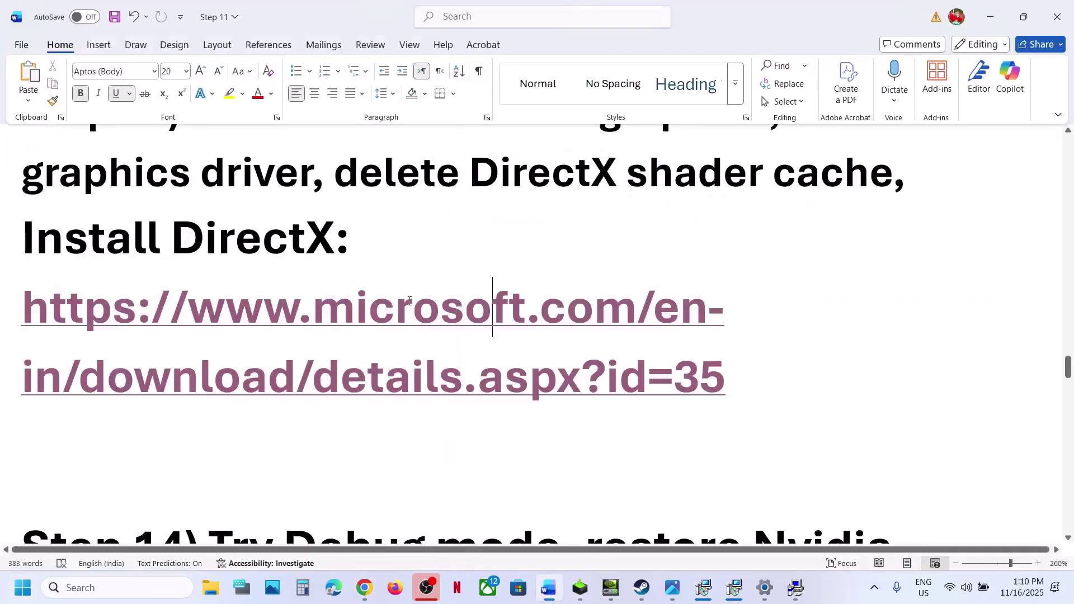
# - Launch NVIDIA Control Panel from the desktop's Show more options menu
pyautogui.scroll(-5, 410, 301)
pyautogui.scroll(2, 410, 301)
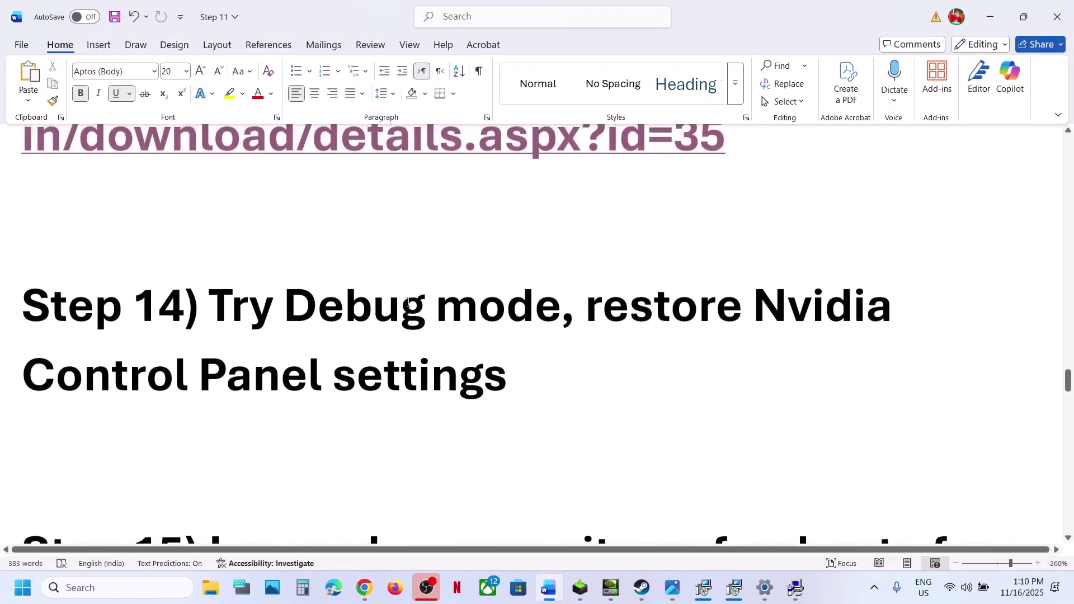
pyautogui.press('super+d')
pyautogui.rightClick(421, 278)
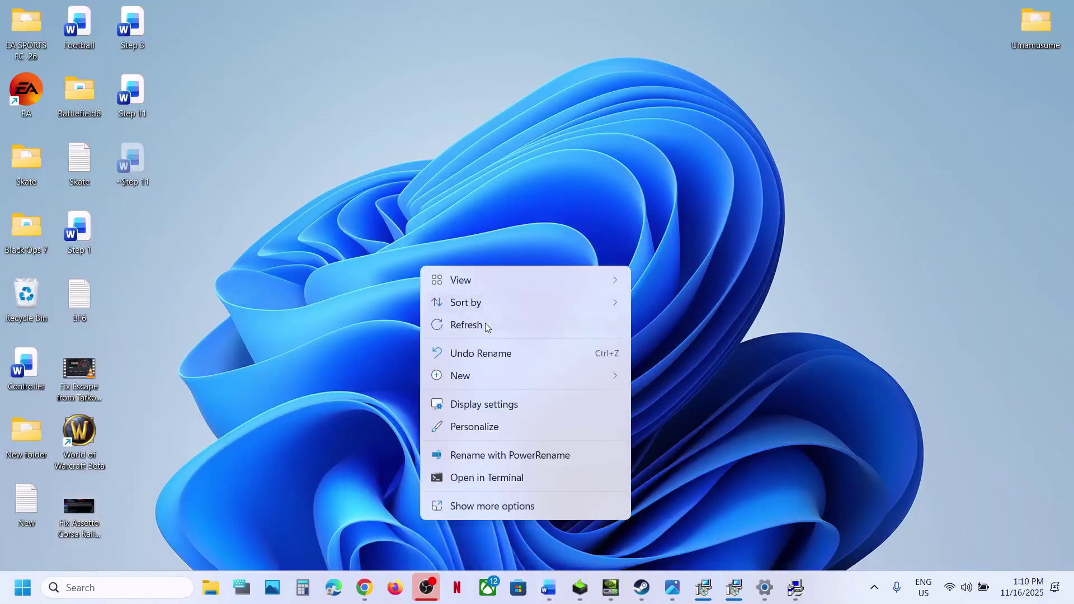
pyautogui.click(481, 506)
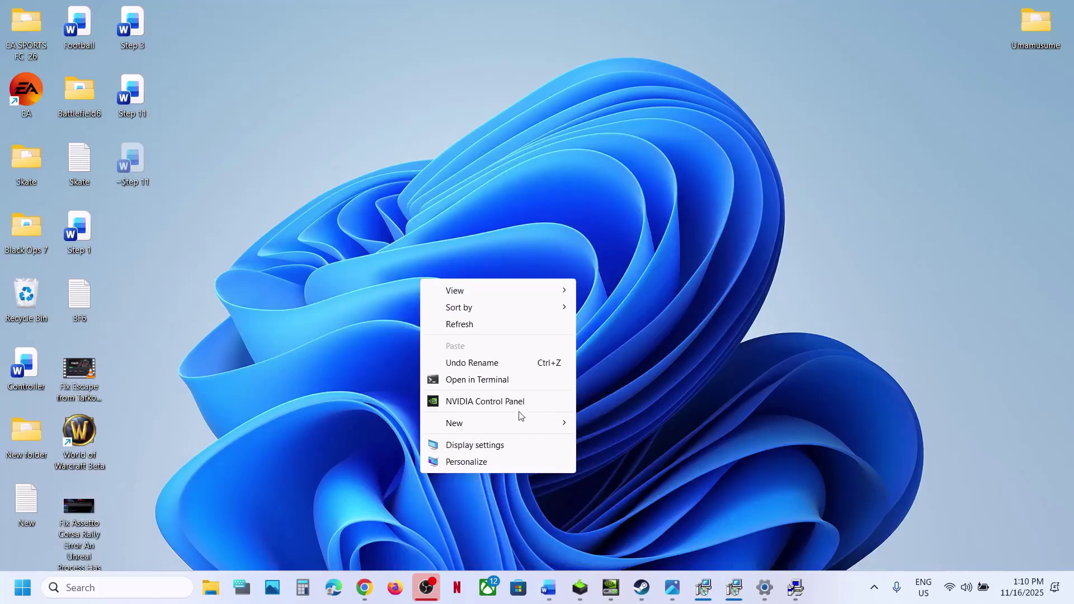
pyautogui.click(490, 403)
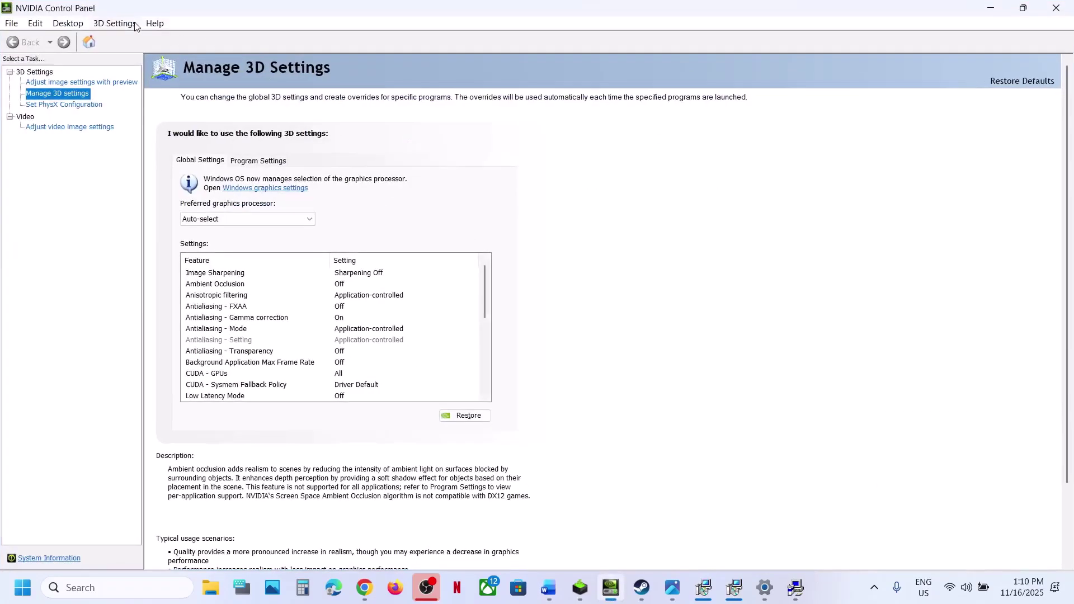
# - Turn on Debug Mode from the Help menu and confirm it's checked
pyautogui.click(153, 24)
pyautogui.click(185, 89)
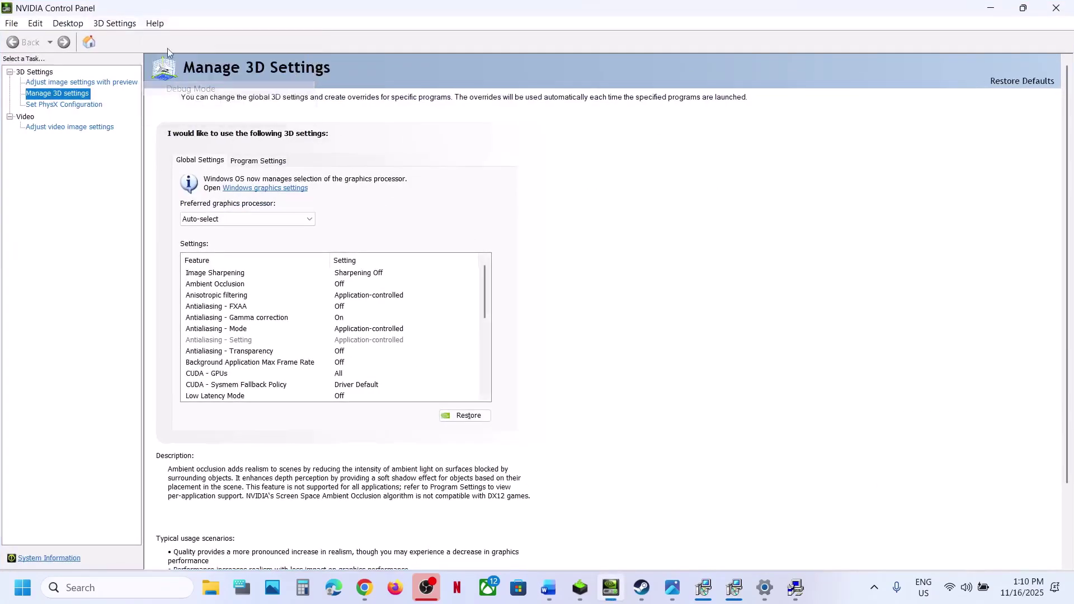
pyautogui.click(153, 25)
pyautogui.click(702, 239)
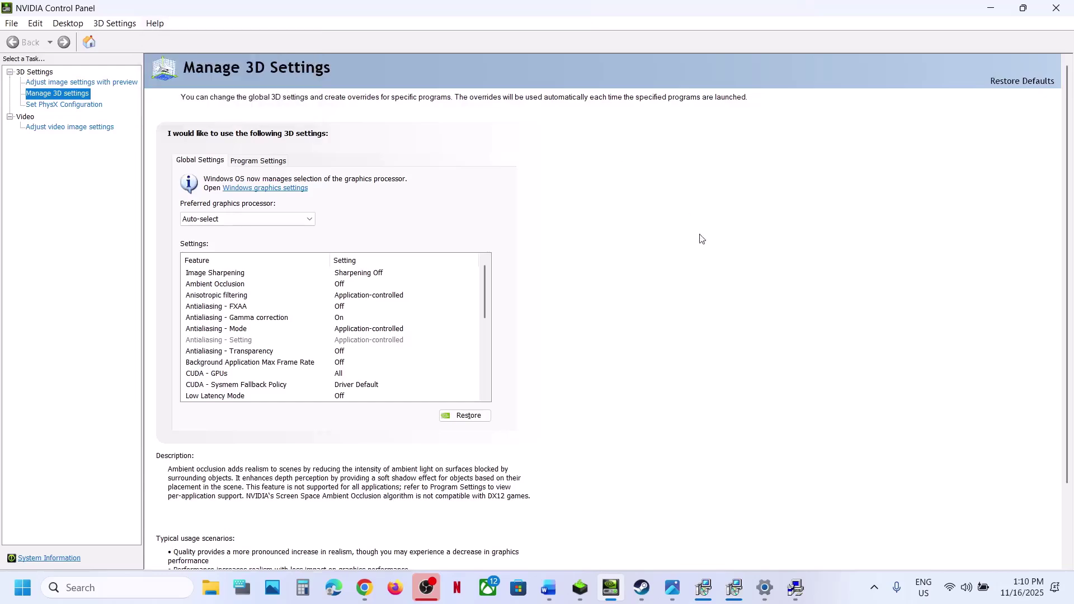
# - Following the Word notes, restore Manage 3D Settings to defaults and confirm Yes
pyautogui.click(549, 587)
pyautogui.moveTo(622, 328); pyautogui.dragTo(549, 360)
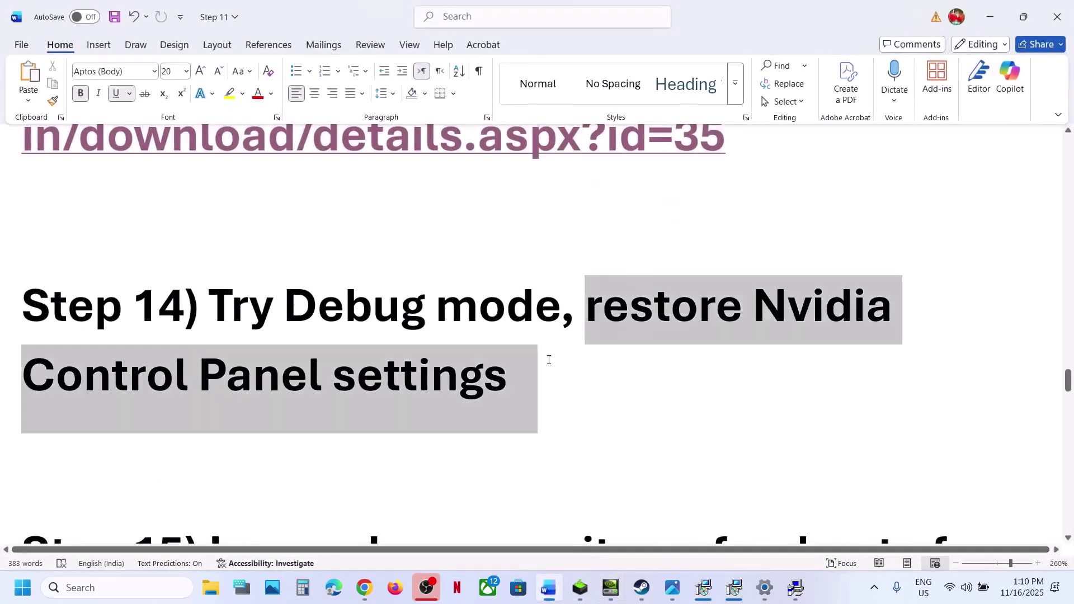
pyautogui.click(1024, 16)
pyautogui.click(686, 94)
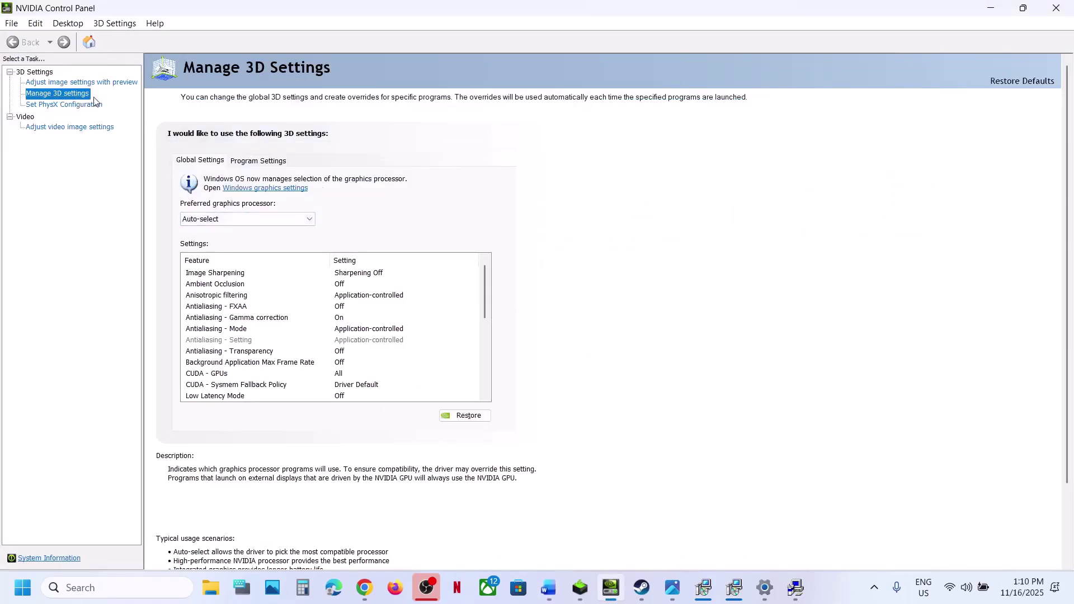
pyautogui.click(468, 415)
pyautogui.click(637, 306)
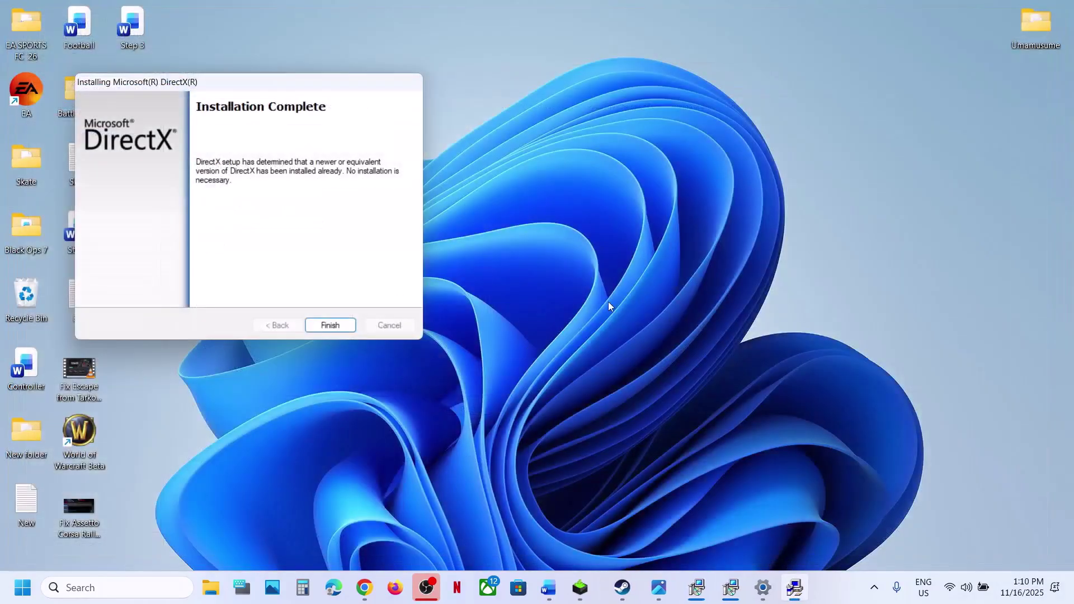
# - Launch the NVIDIA App by searching 'nvi' in Windows search
pyautogui.click(611, 588)
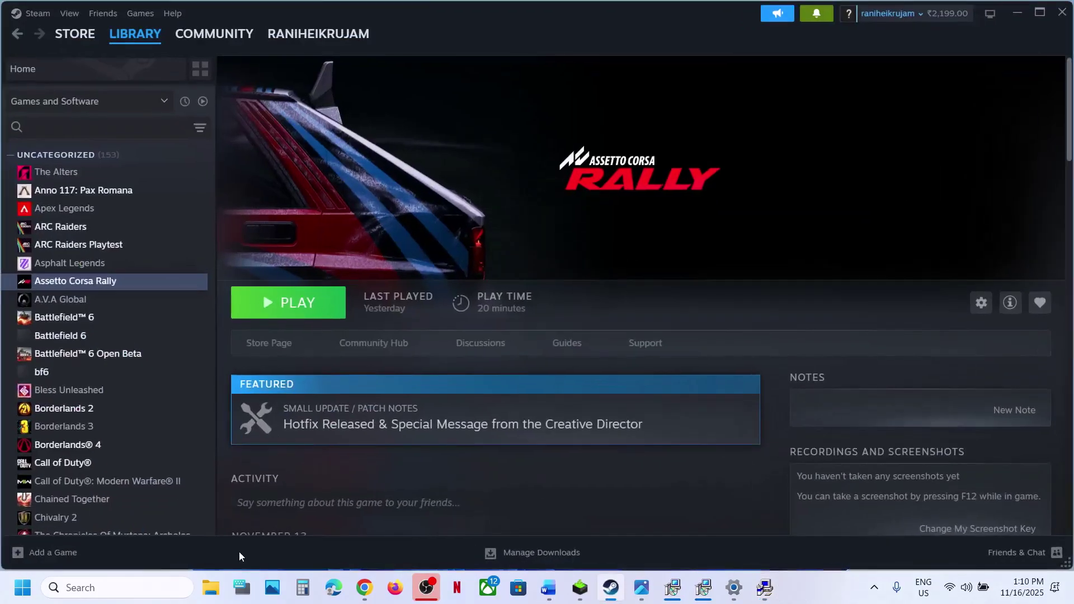
pyautogui.click(147, 582)
pyautogui.write('nvi')
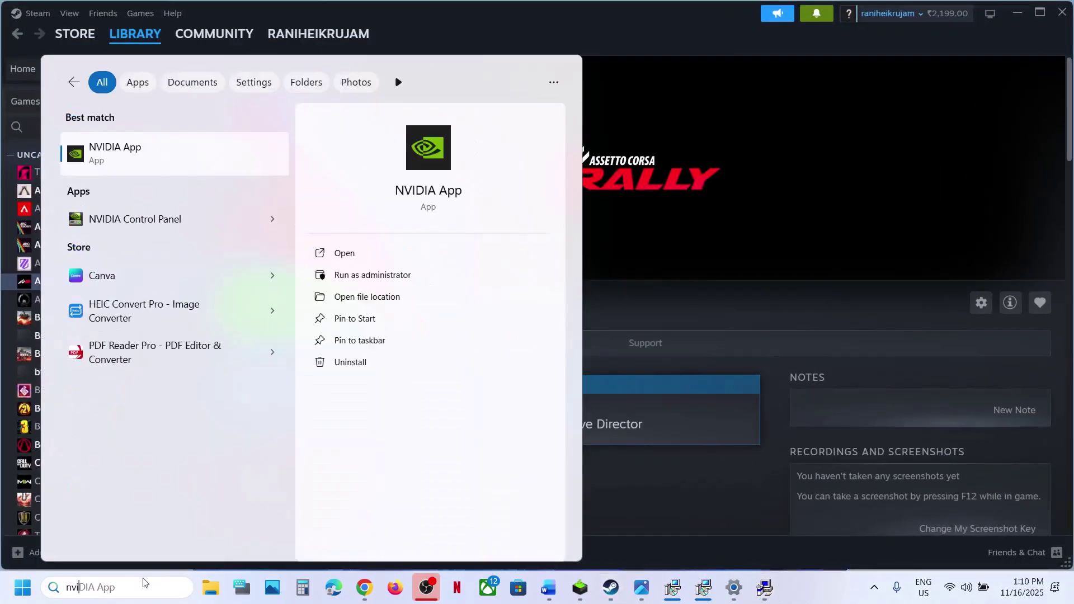
pyautogui.press('Return')
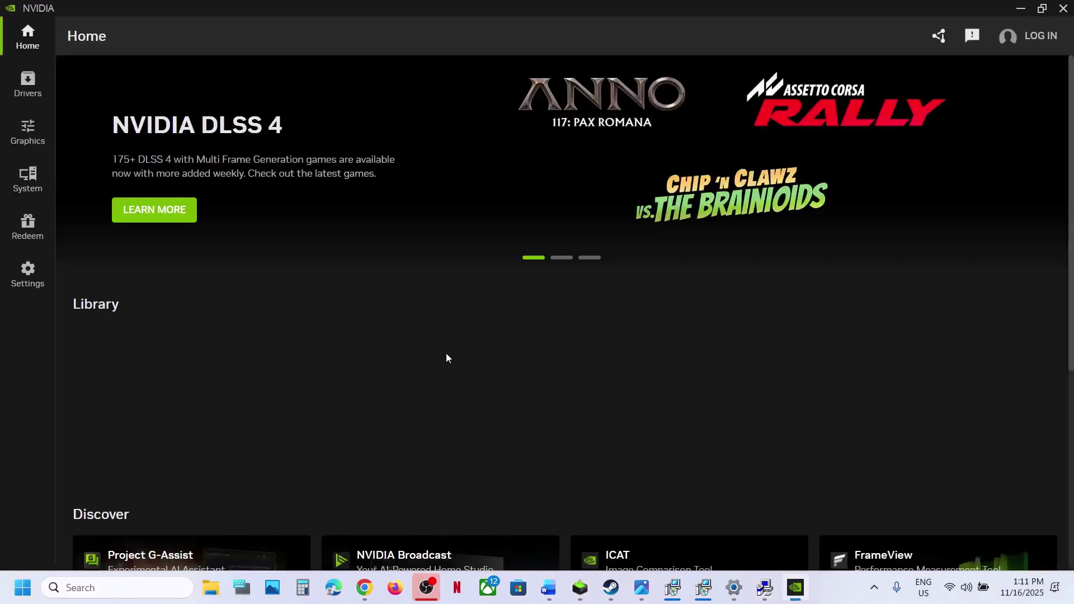
pyautogui.moveTo(446, 358)
pyautogui.scroll(-2, 345, 355)
pyautogui.scroll(2, 346, 355)
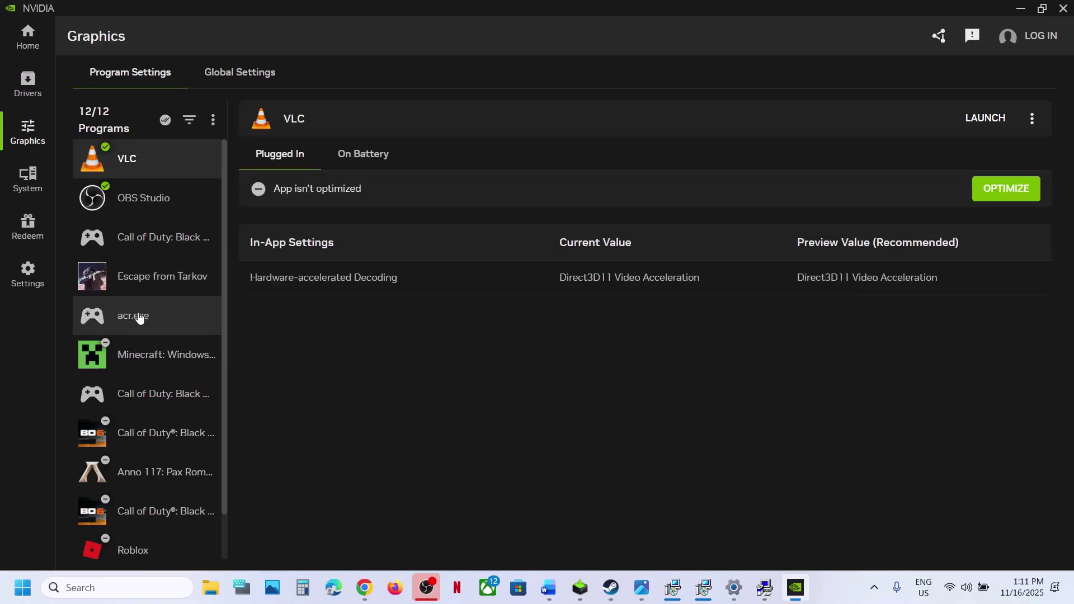
# - Optimize then revert VLC's graphics settings, check the overlay is off, and close
pyautogui.click(982, 184)
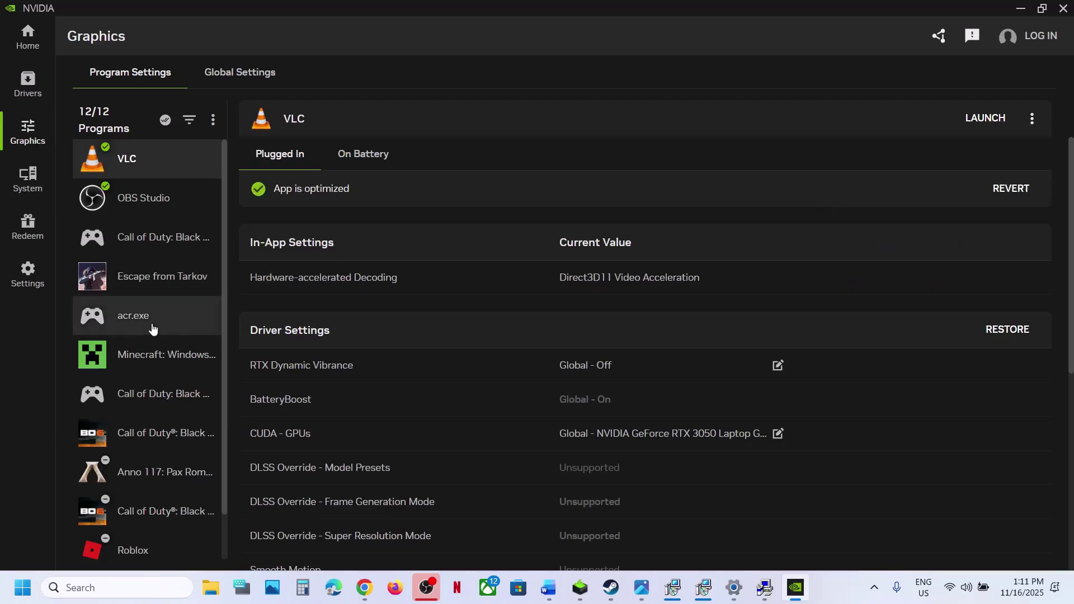
pyautogui.click(1010, 191)
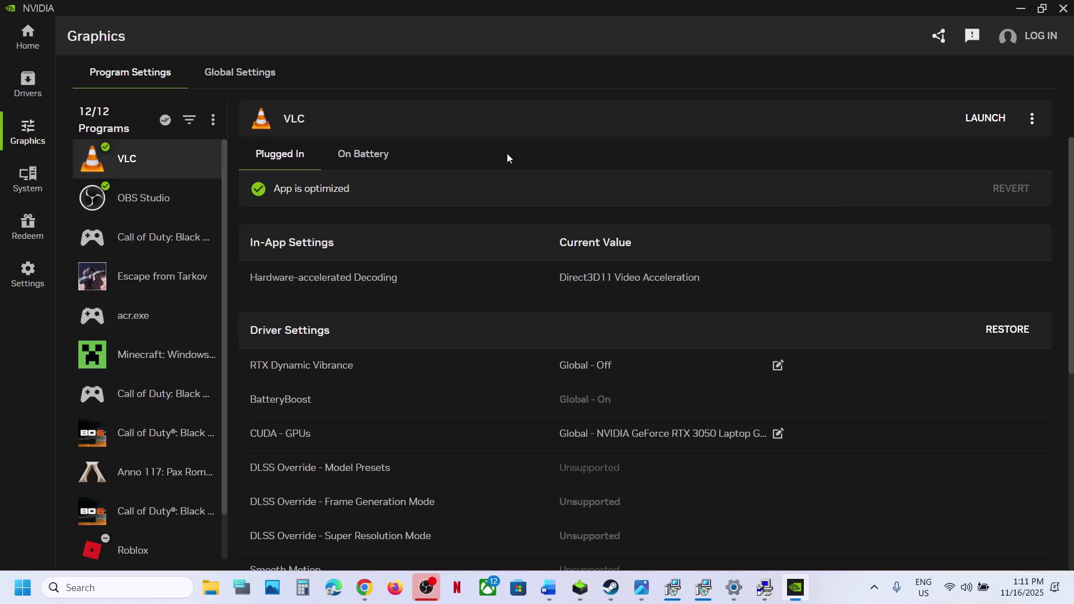
pyautogui.click(28, 273)
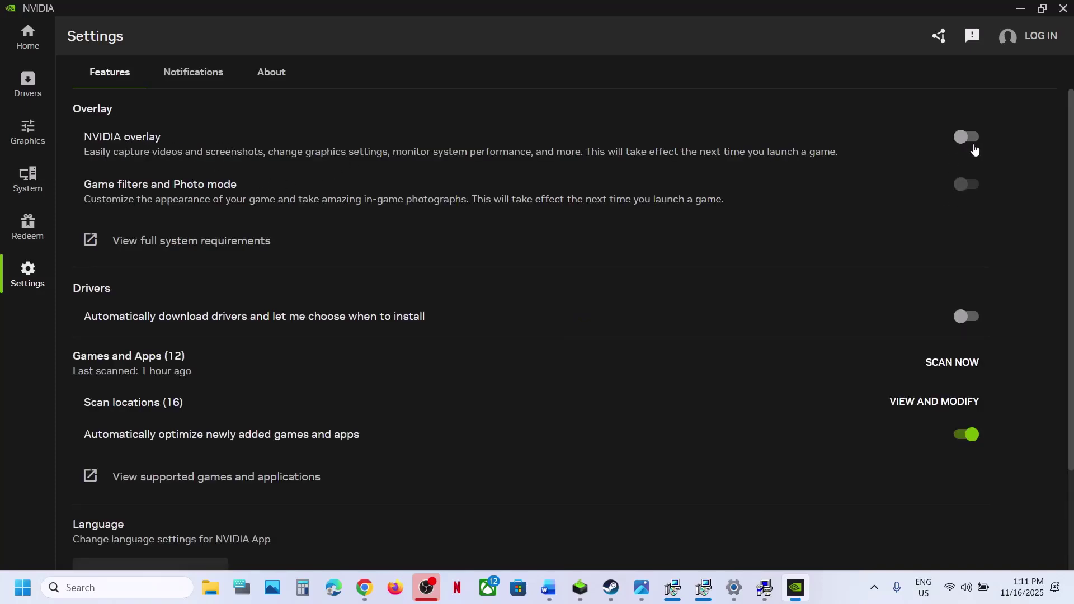
pyautogui.click(1064, 8)
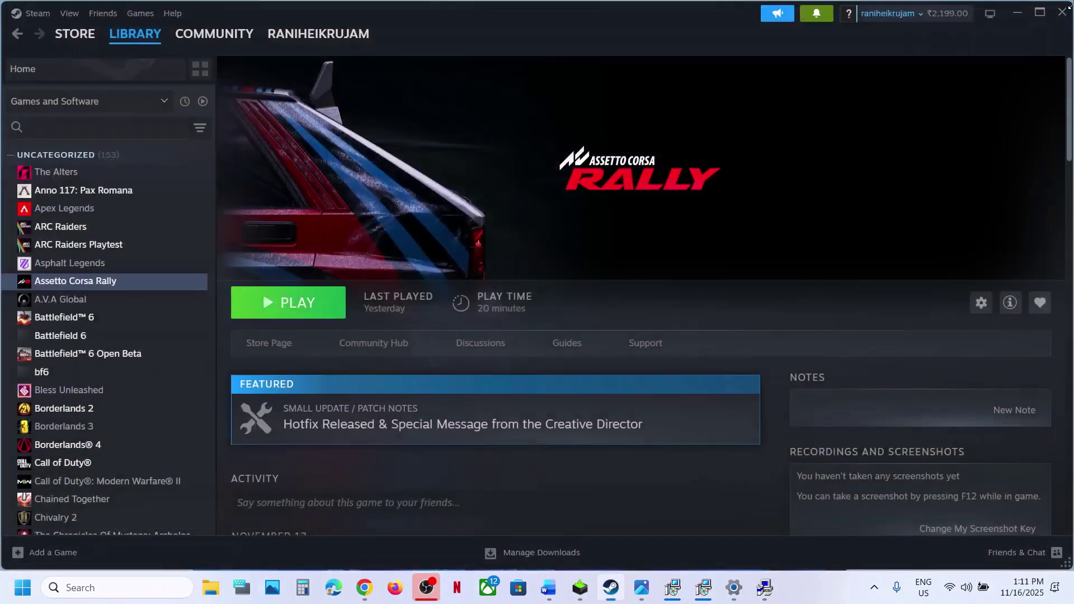
# - Scroll to Step 15 and highlight 'monitor refresh rate', '240hz' and '120hz/60Hz'
pyautogui.click(556, 597)
pyautogui.scroll(-5, 437, 372)
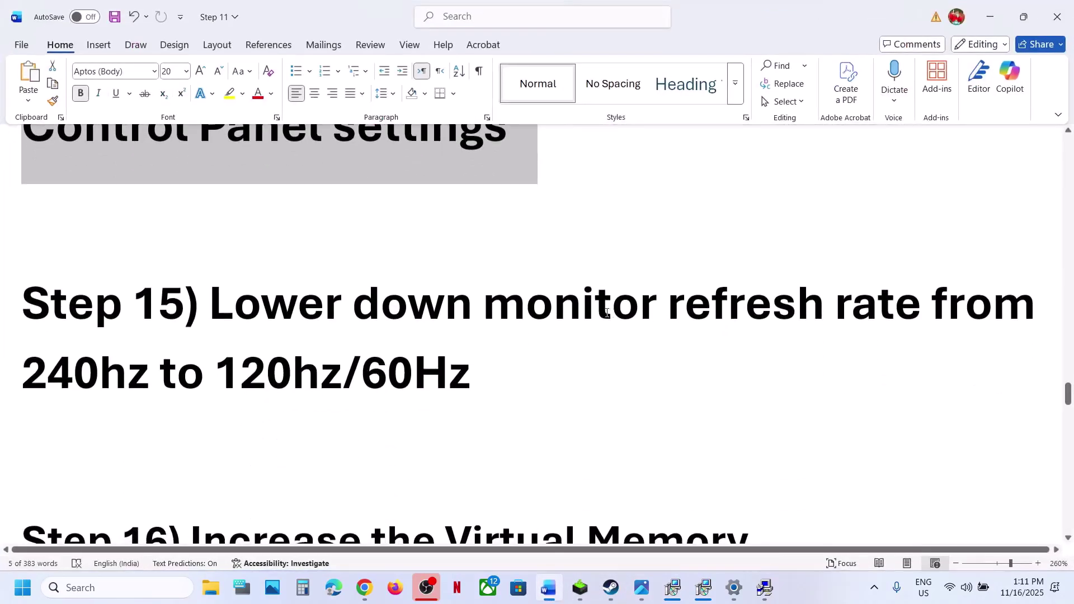
pyautogui.moveTo(521, 319); pyautogui.dragTo(918, 321)
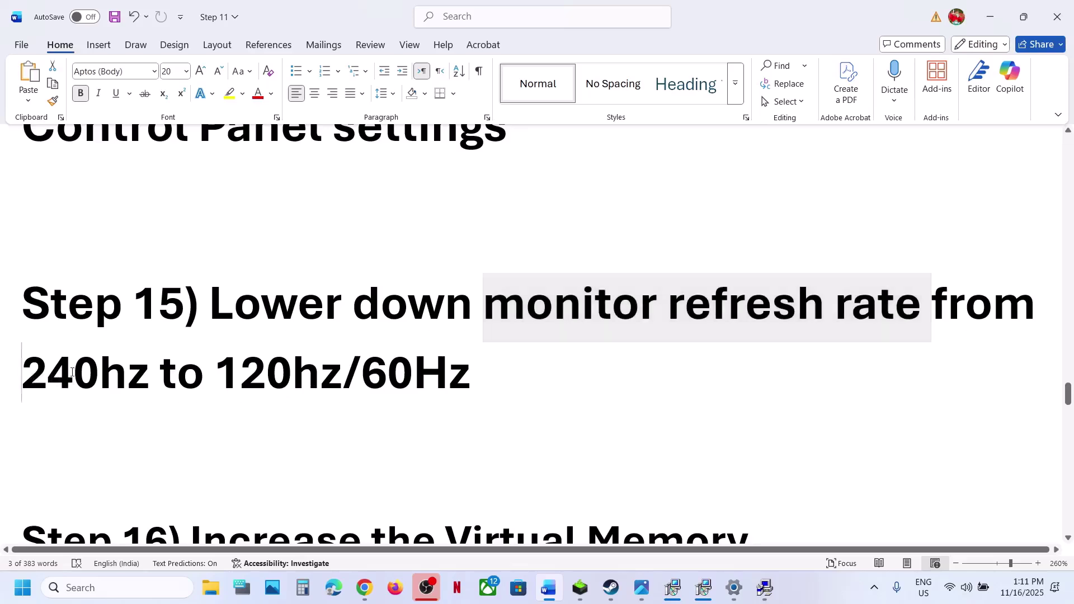
pyautogui.moveTo(33, 377); pyautogui.dragTo(132, 367)
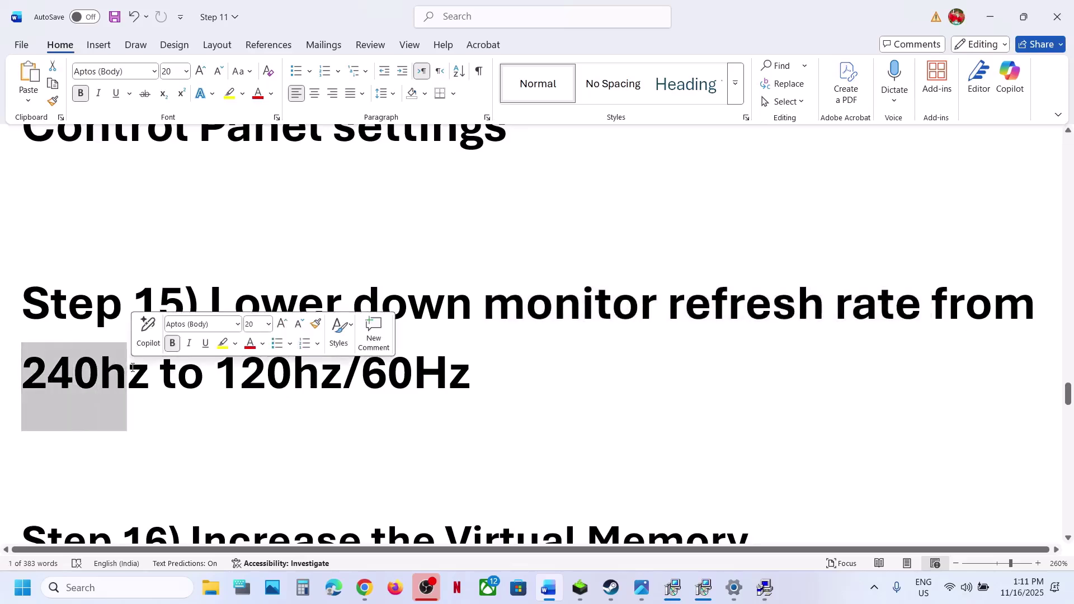
pyautogui.moveTo(217, 372); pyautogui.dragTo(454, 365)
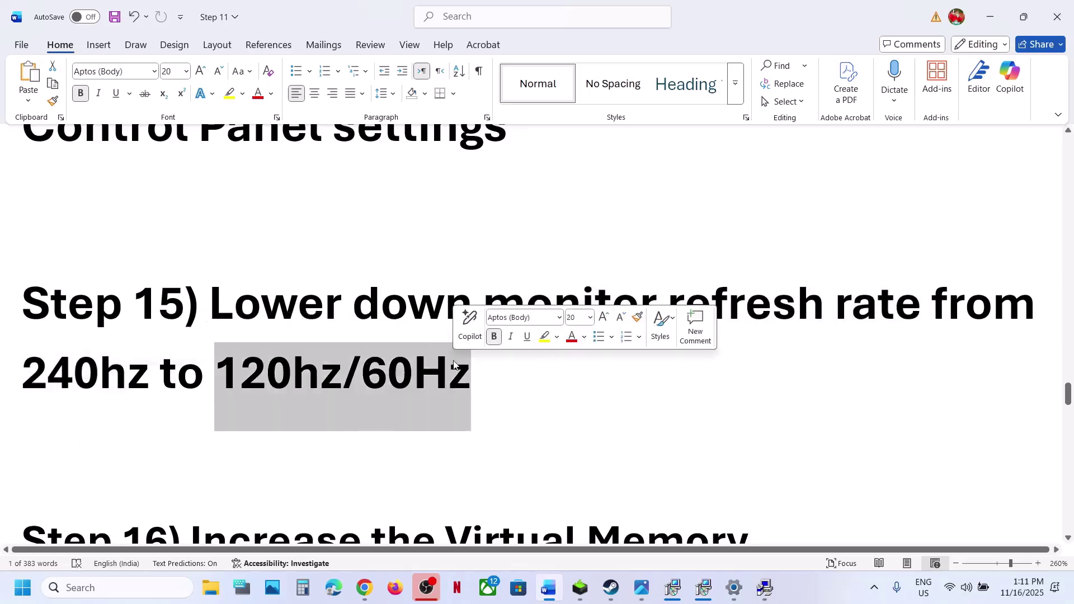